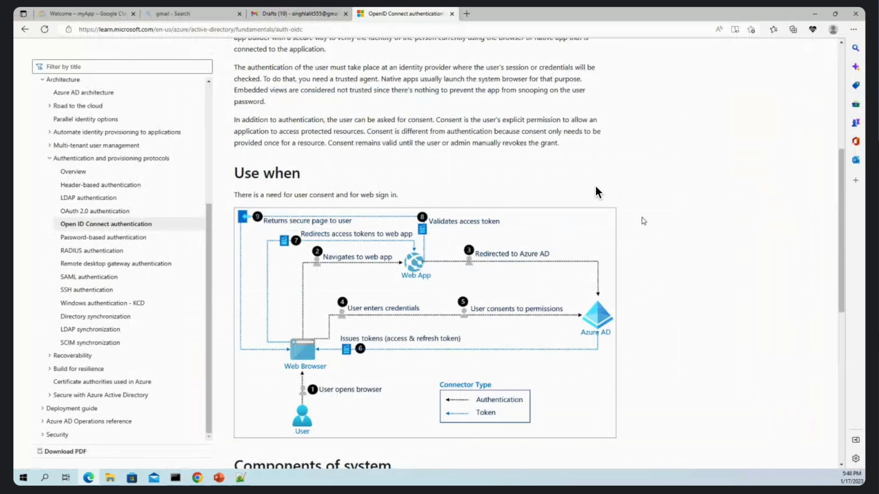
Step: Close the Gmail search, Gmail drafts and OpenID Connect documentation tabs, keeping the Google Cloud console
scroll(664, 286, "down", 1)
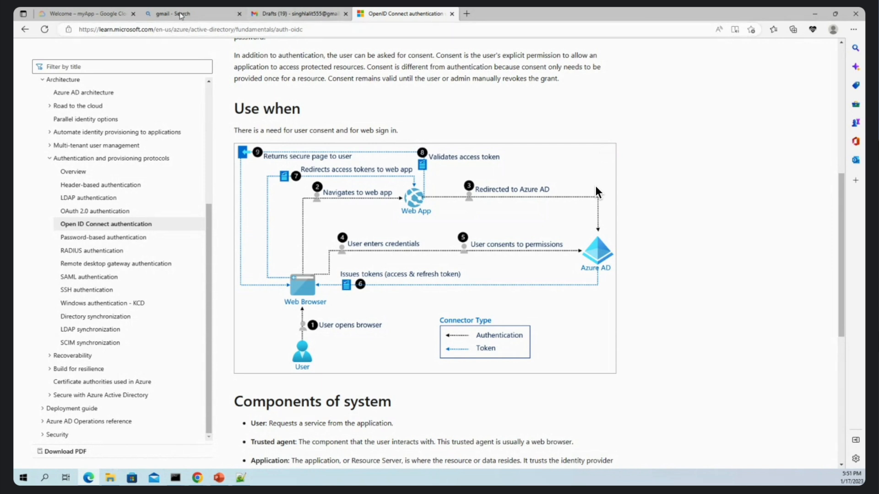
left_click(239, 14)
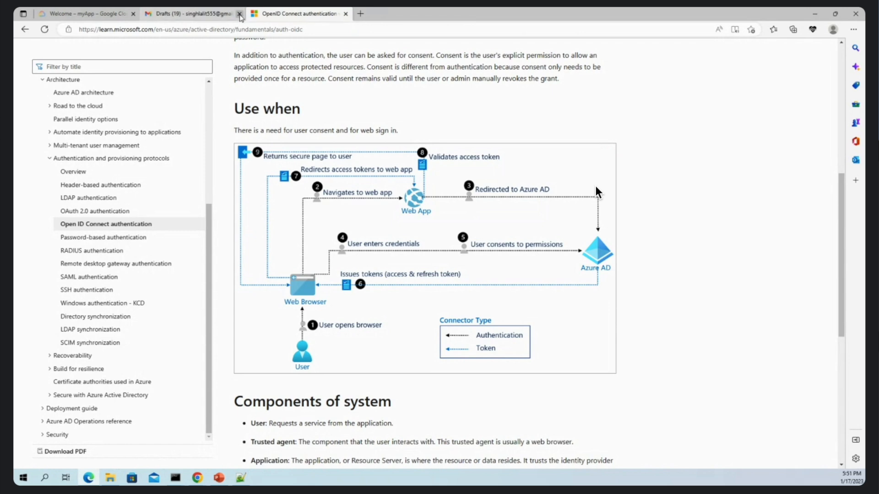
left_click(239, 14)
left_click(239, 14)
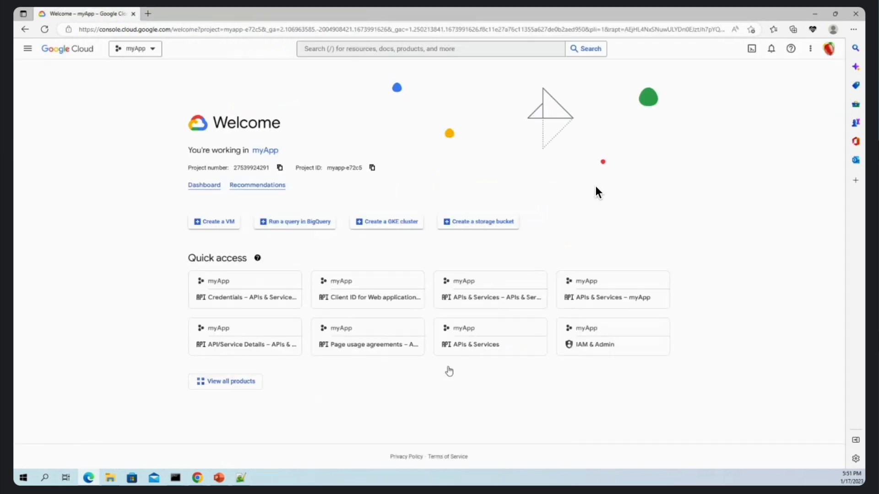
Step: Review the PowerPoint slide on using Google as identity provider, return to the Google Cloud console and dismiss the battery notice
left_click(219, 478)
left_click(82, 320)
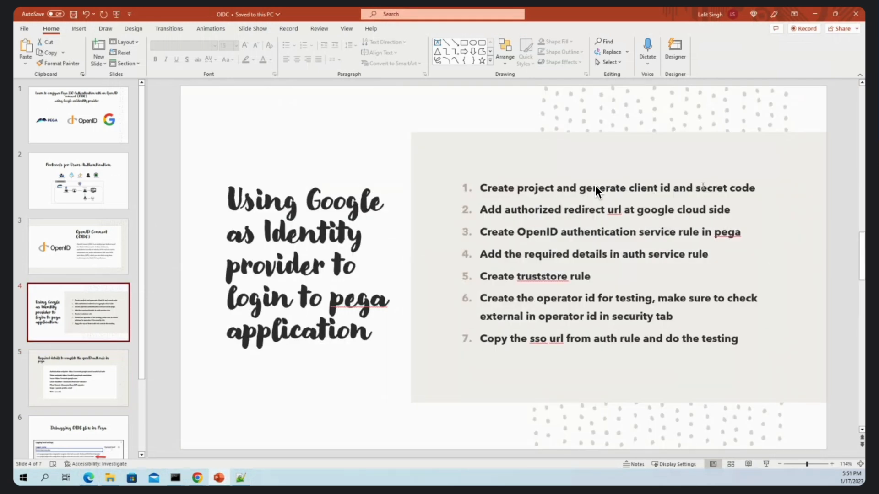
left_click(815, 14)
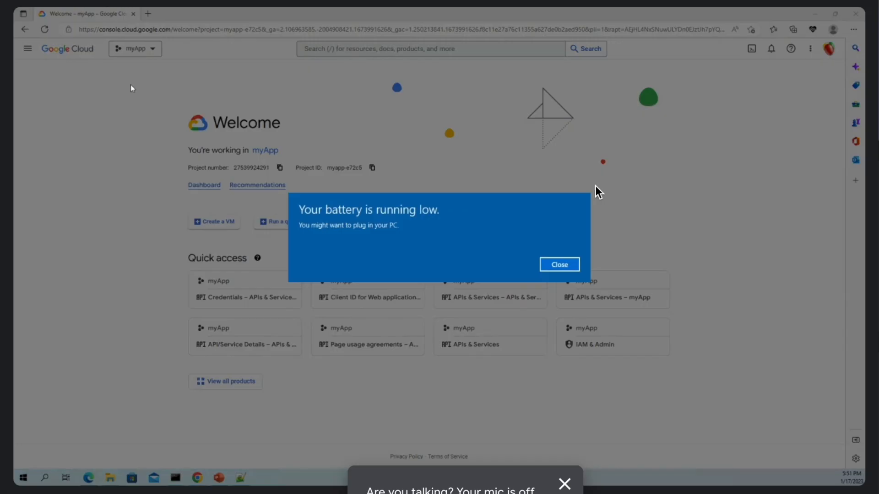
left_click(553, 265)
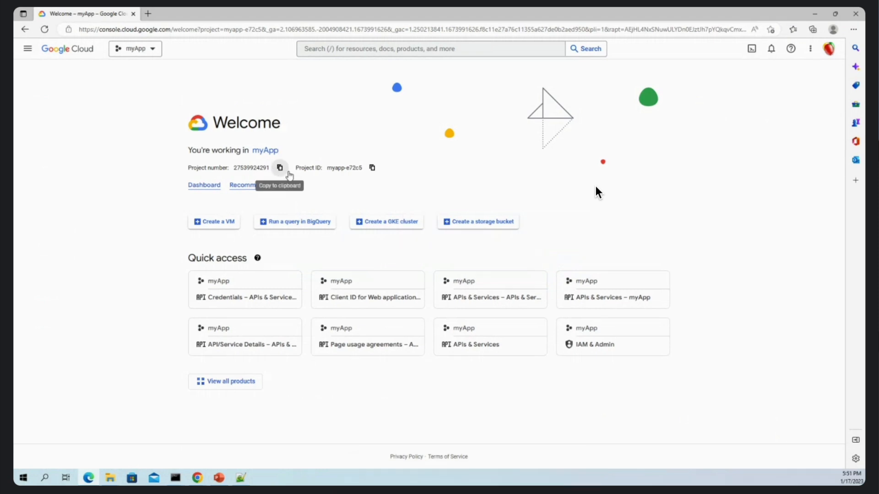
Step: Select the myApp project and open its Web client OAuth credential at the authorized redirect URIs
left_click(151, 59)
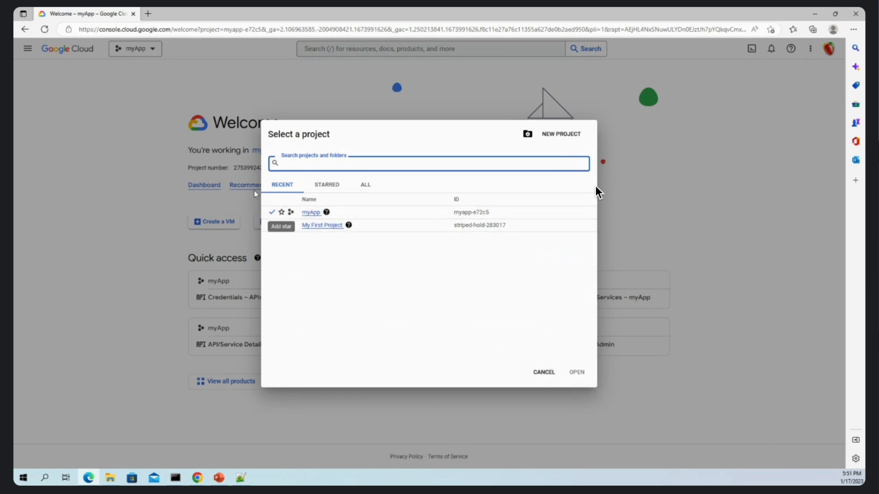
left_click(306, 212)
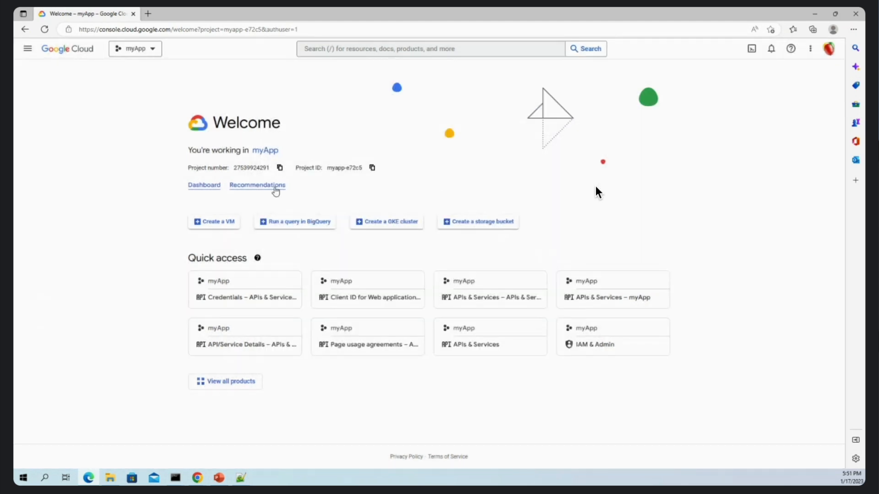
left_click(233, 297)
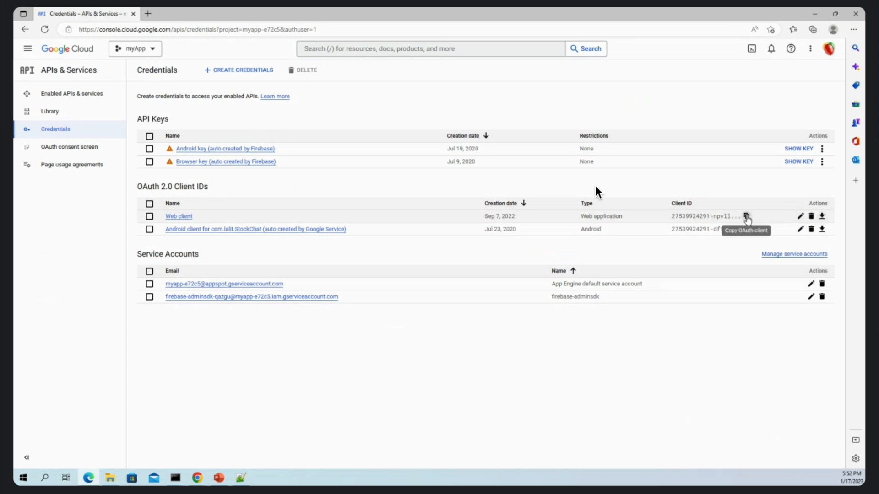
left_click(800, 216)
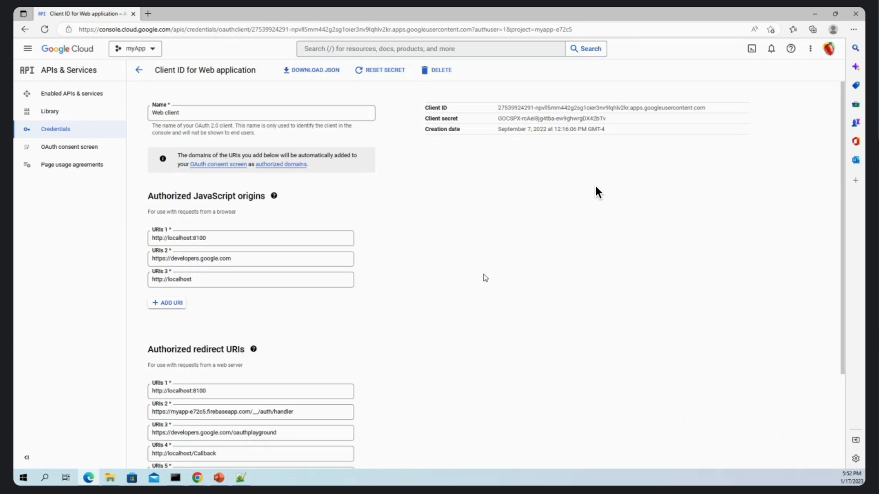
scroll(529, 278, "down", 3)
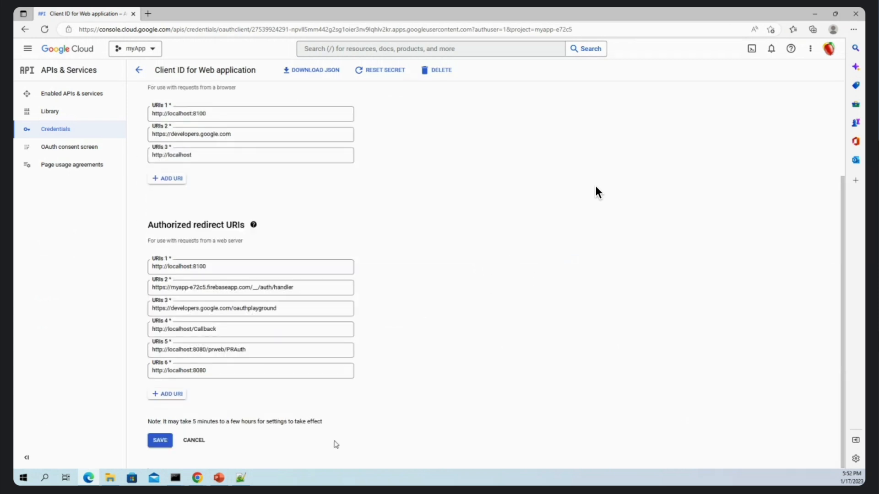
left_click(219, 479)
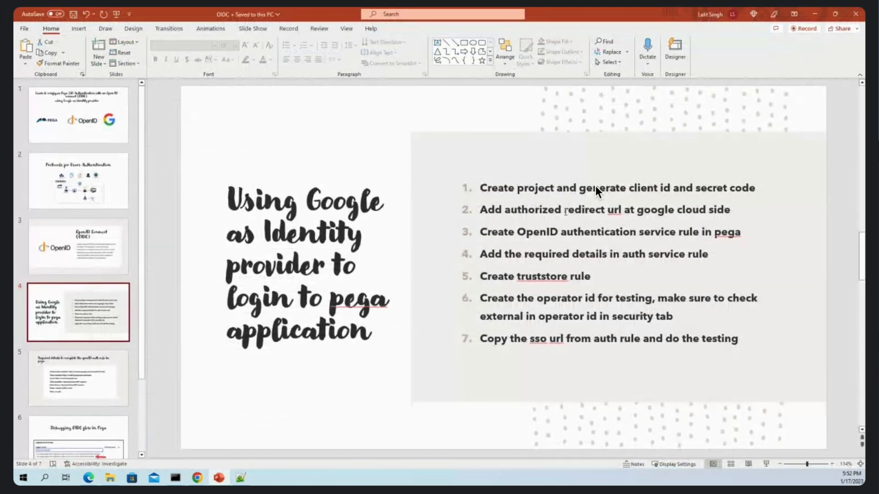
left_click(816, 14)
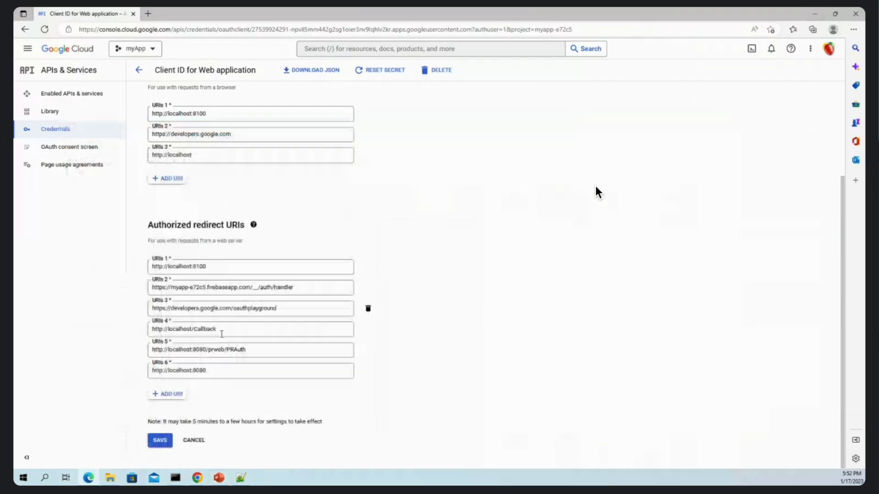
left_click(259, 347)
left_click_drag(258, 347, 143, 361)
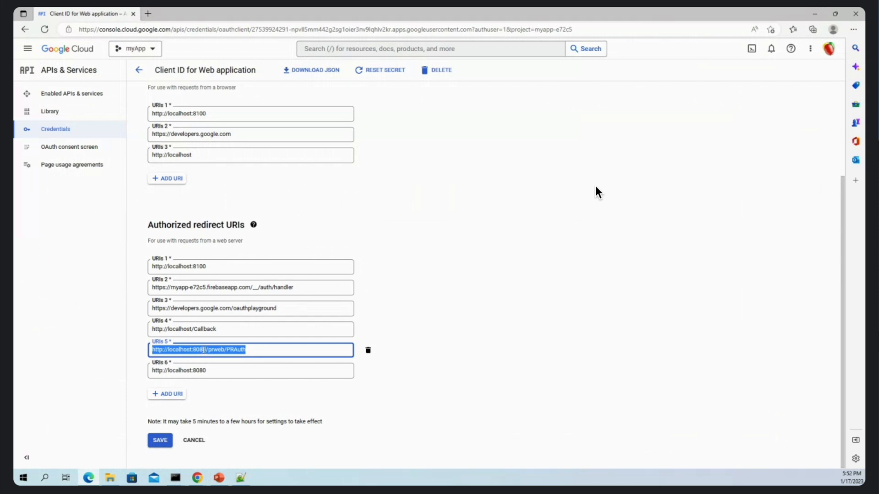
left_click(228, 349)
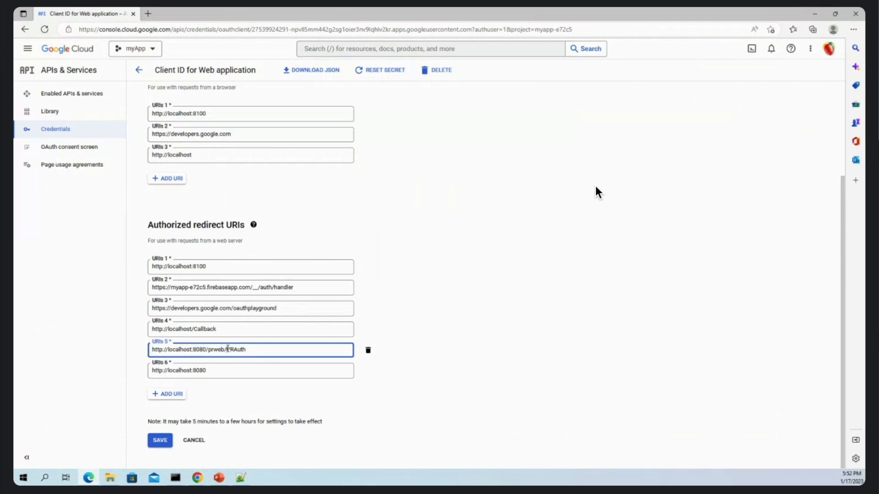
Step: Switch to the Pega Insurance portal in Chrome, log off from it and minimize the window
left_click(824, 15)
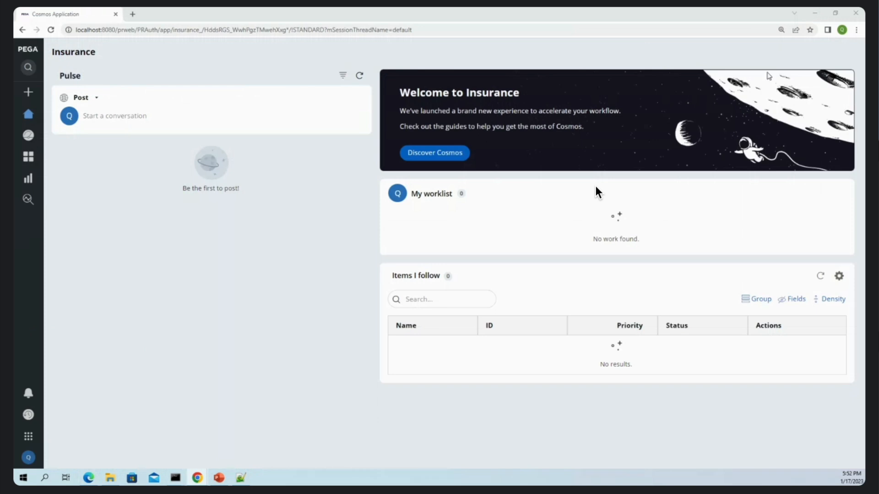
left_click(29, 457)
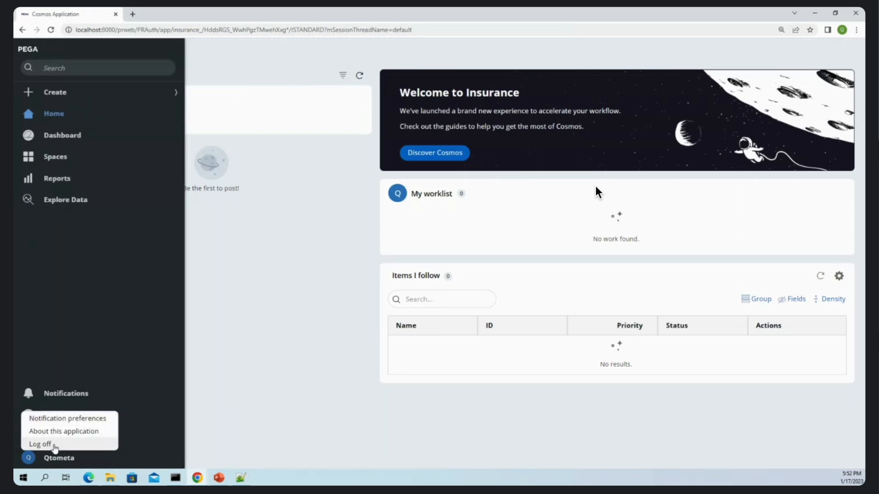
left_click(40, 443)
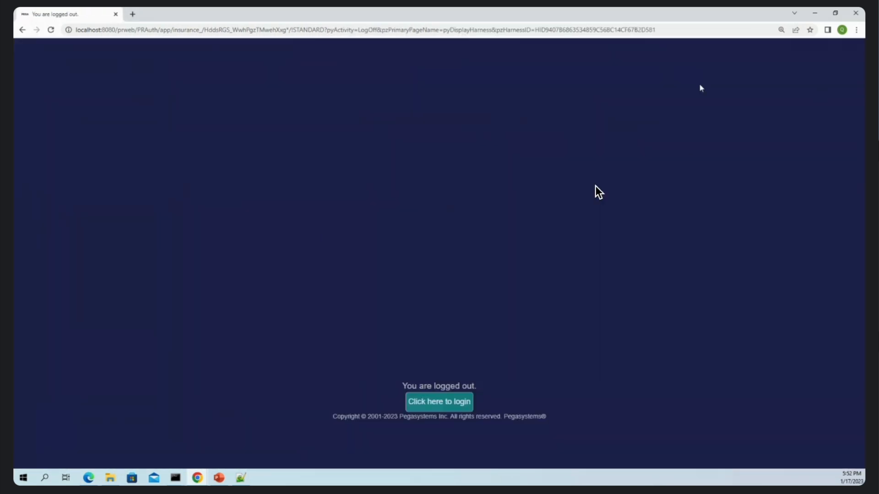
left_click(815, 13)
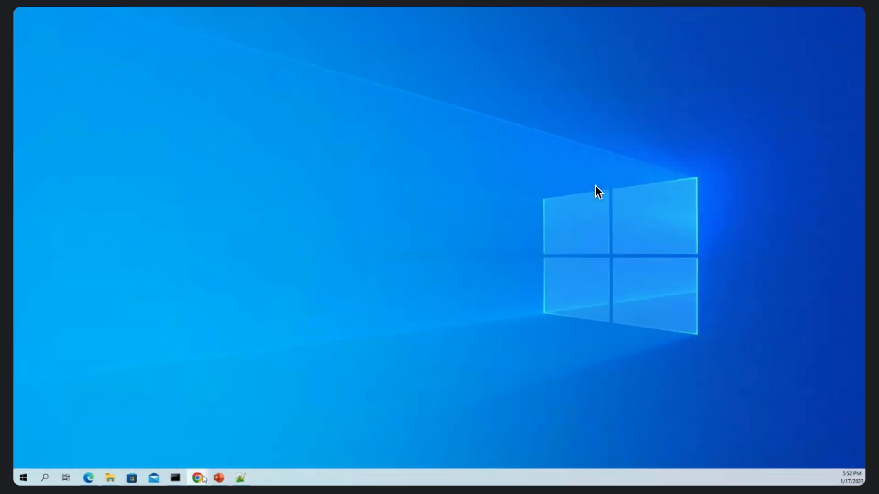
Step: Return to the Google Cloud console in Edge and review the Web client's client ID and client secret details
left_click(88, 478)
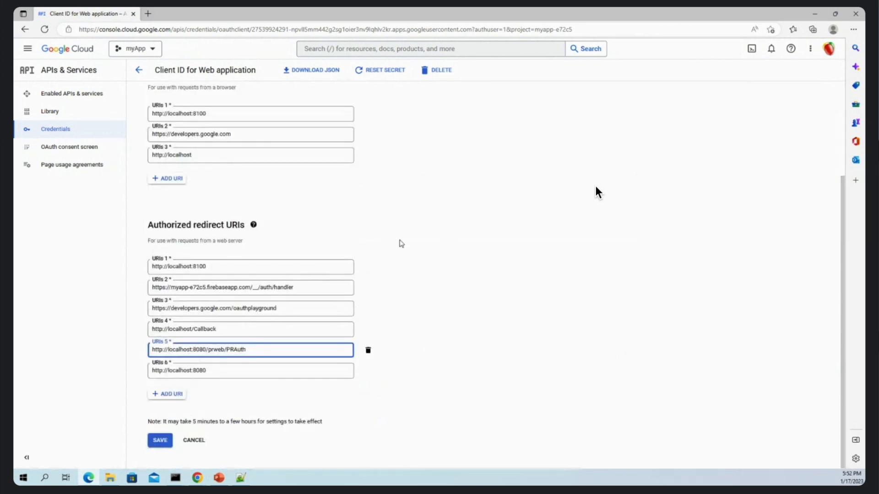
scroll(401, 243, "up", 3)
scroll(311, 368, "down", 1)
scroll(230, 365, "up", 2)
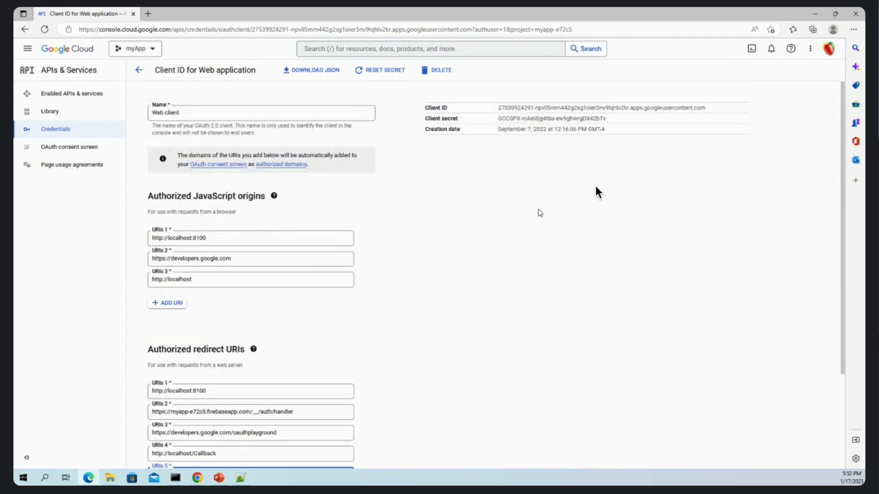
Step: Open the project's OAuth consent screen and review its publishing status, user type and test users
left_click(68, 150)
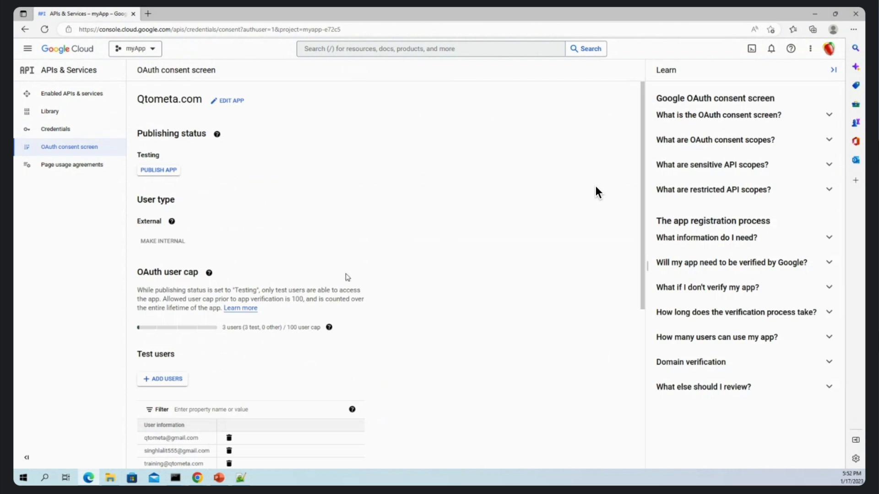
scroll(437, 277, "down", 5)
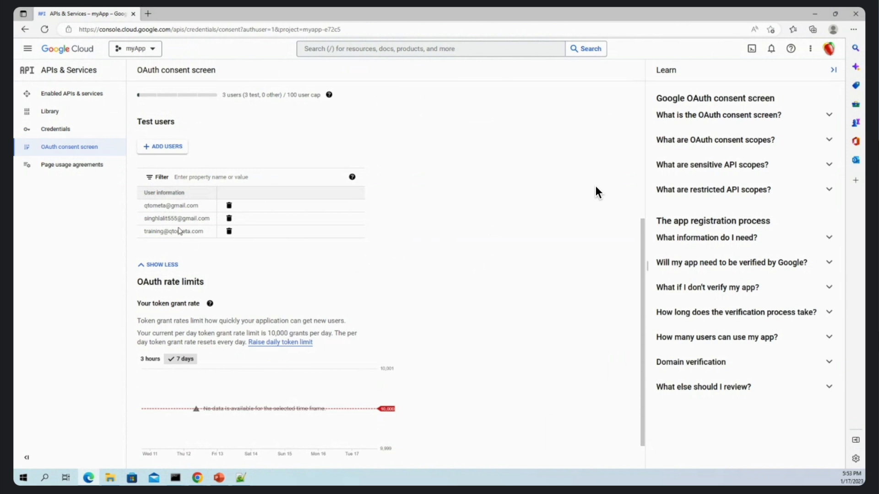
scroll(174, 242, "up", 5)
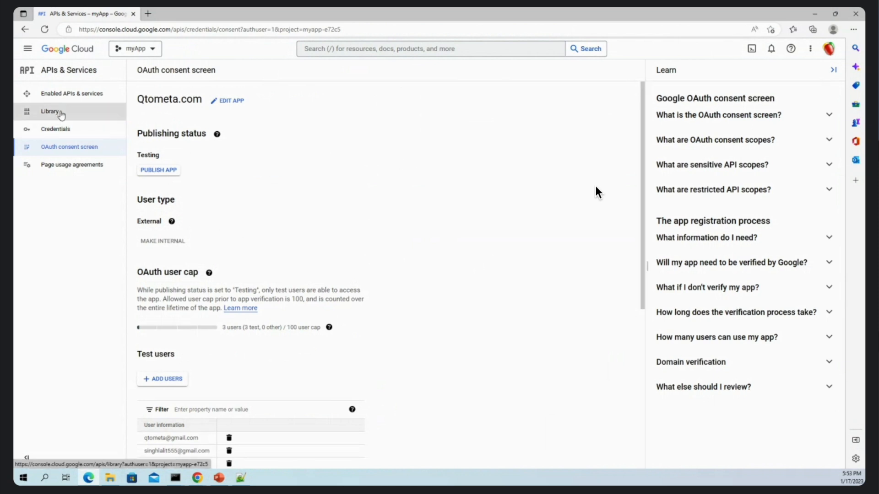
Step: Return to the project's Credentials page and review its OAuth 2.0 client IDs
left_click(60, 96)
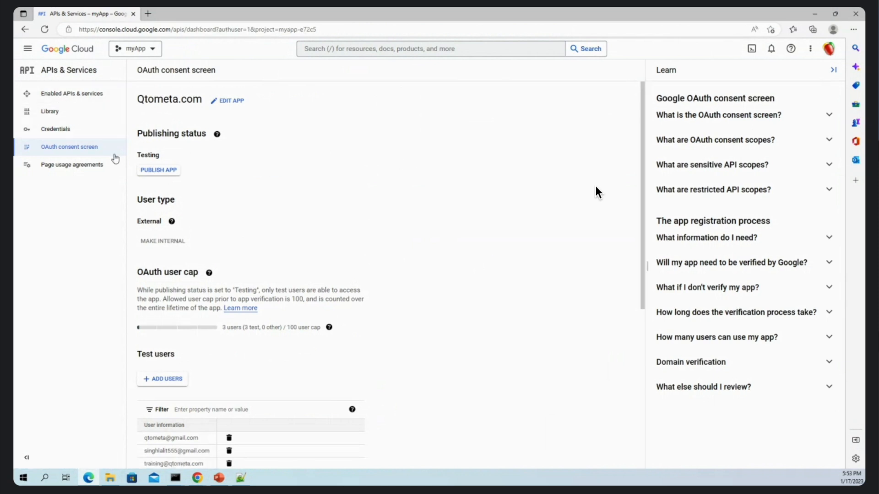
left_click(64, 147)
left_click(58, 131)
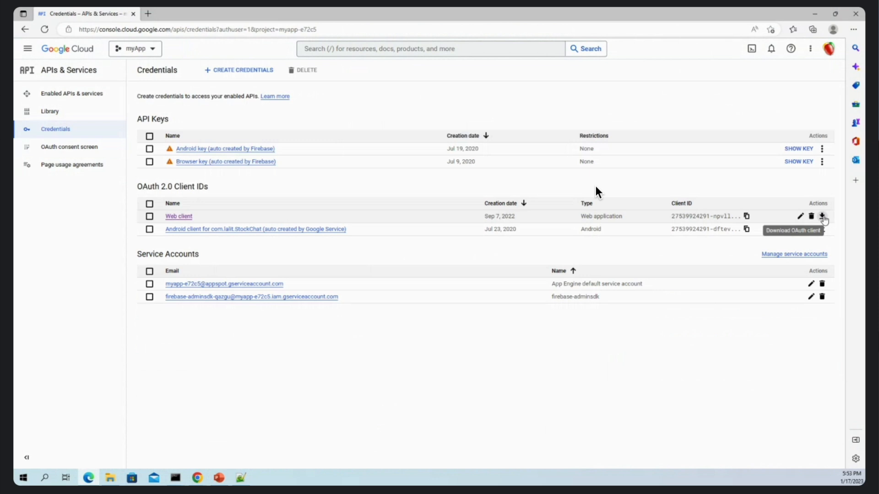
Step: Switch to the logged-out Pega window in Chrome and reopen its login page
left_click(815, 14)
mouse_move(197, 478)
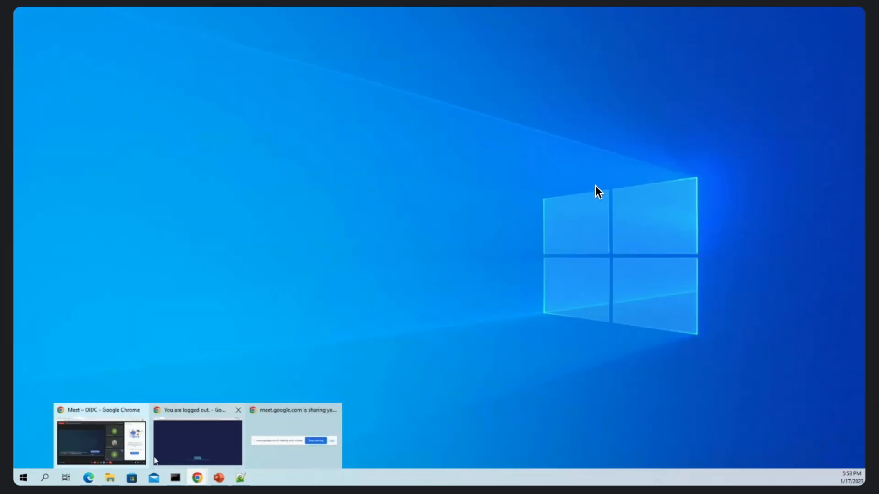
left_click(200, 438)
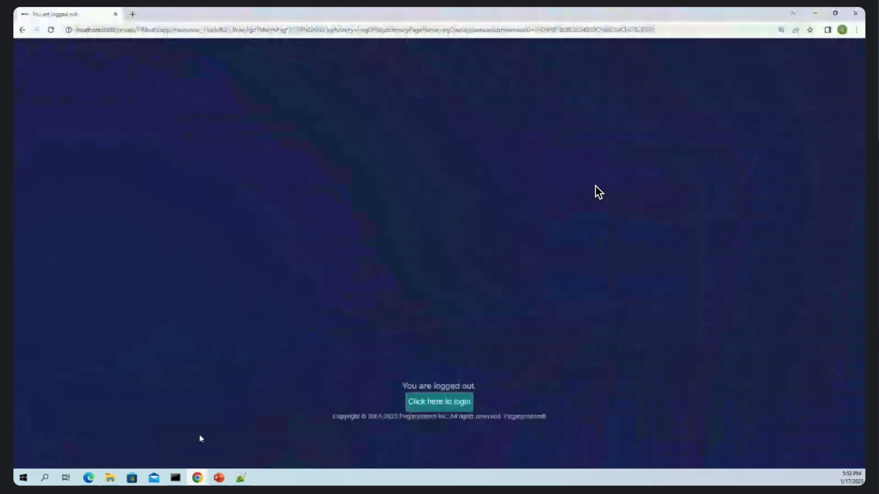
left_click(442, 404)
Step: Load the Pega login page at localhost:8080/prweb/PRServlet/app/default/
double_click(151, 29)
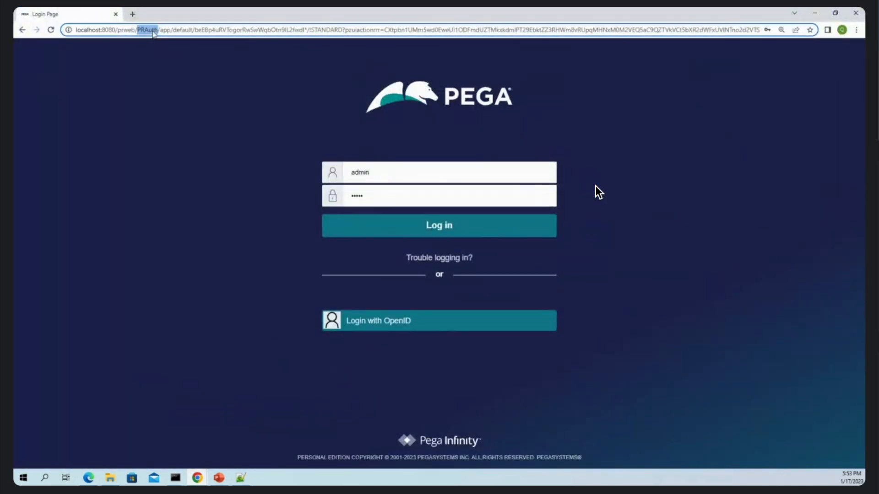
key("ctrl+a")
type("lo")
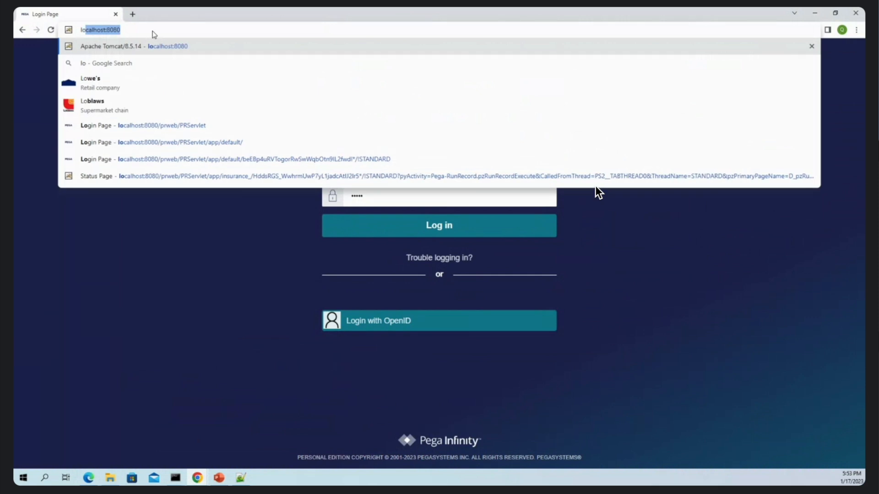
key("Down")
key("Down")
key("Down")
key("Down")
key("Down")
key("Down")
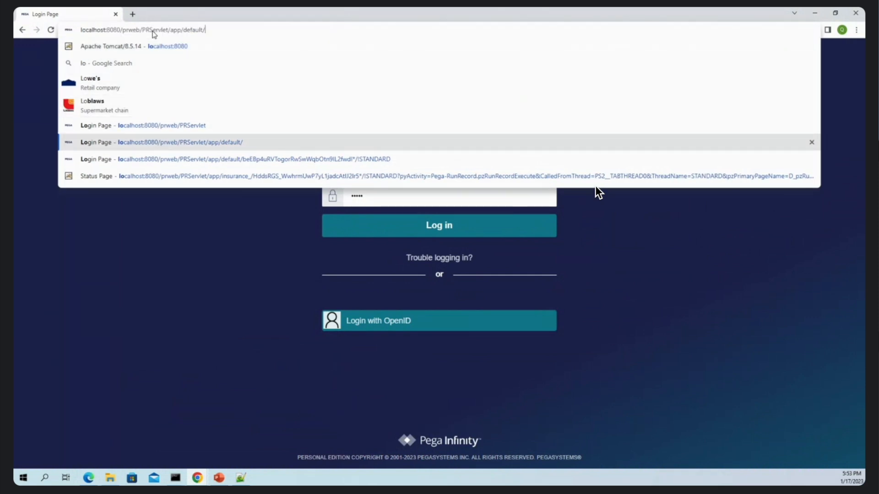
key("Return")
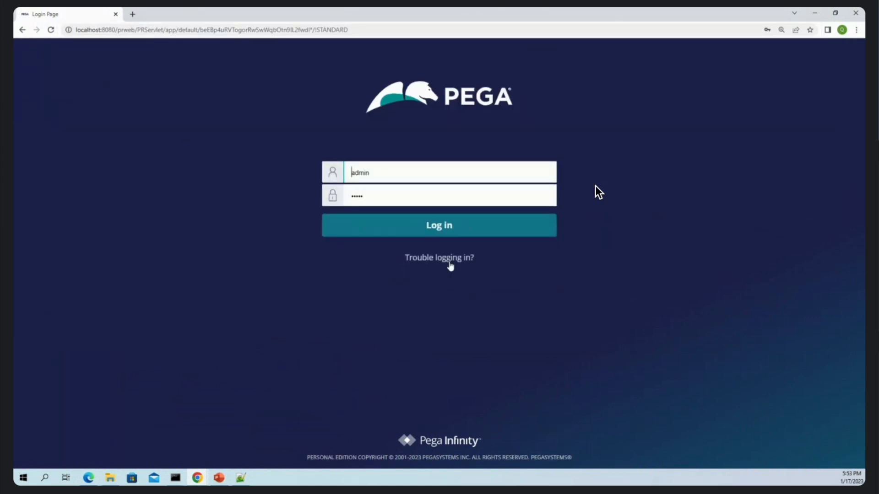
Step: Log in to Pega with the prefilled admin credentials and switch from App Studio to Dev Studio
left_click(439, 229)
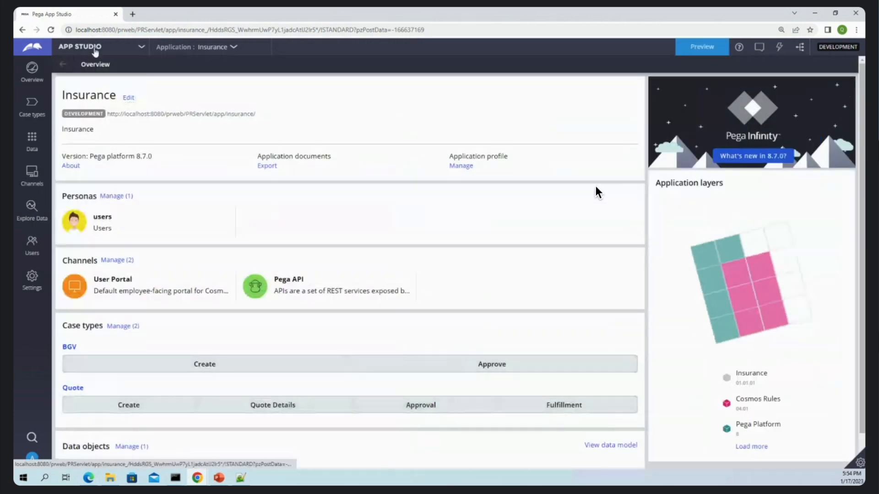
left_click(96, 47)
left_click(87, 79)
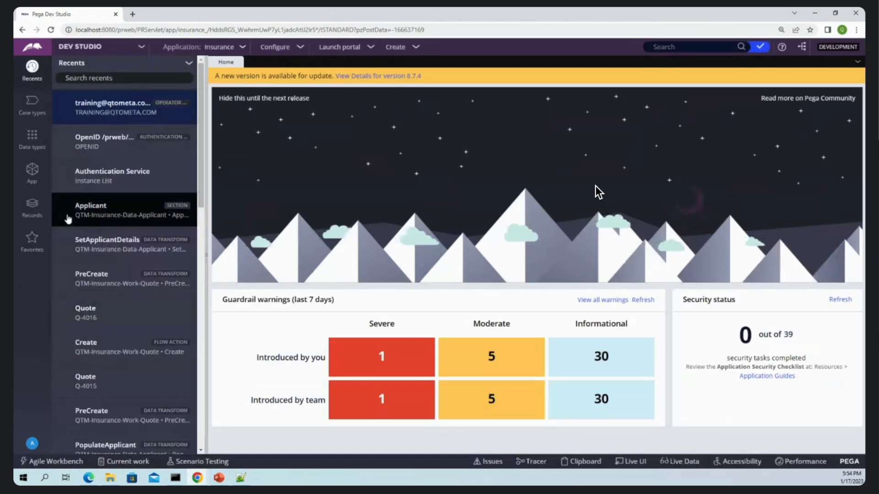
Step: Open the list of Authentication Service instances from the SysAdmin records
left_click(32, 206)
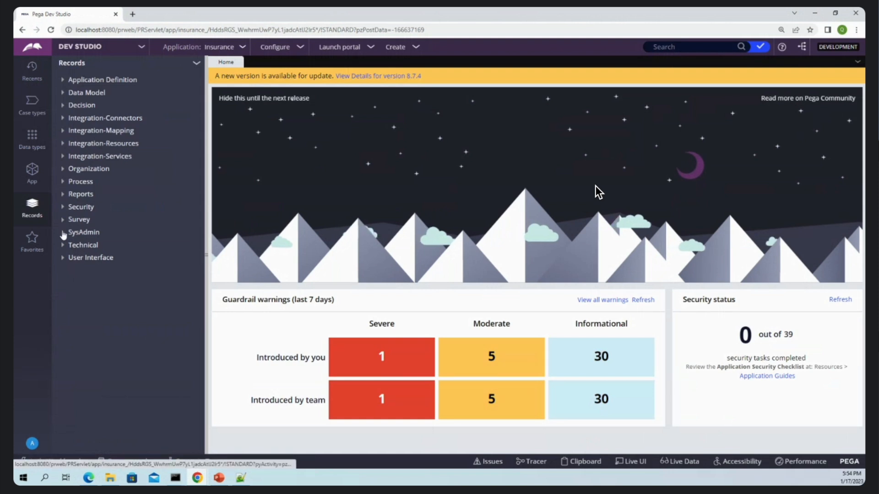
left_click(67, 232)
scroll(123, 356, "down", 1)
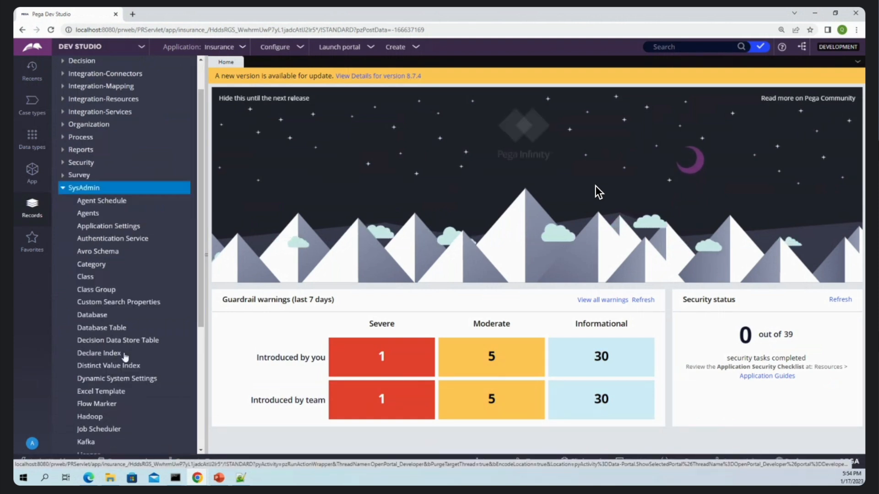
scroll(120, 354, "down", 1)
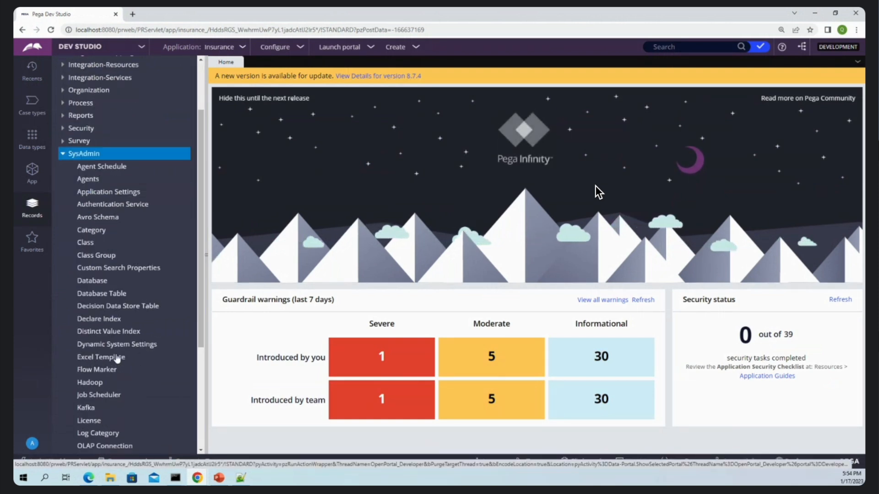
scroll(119, 384, "down", 3)
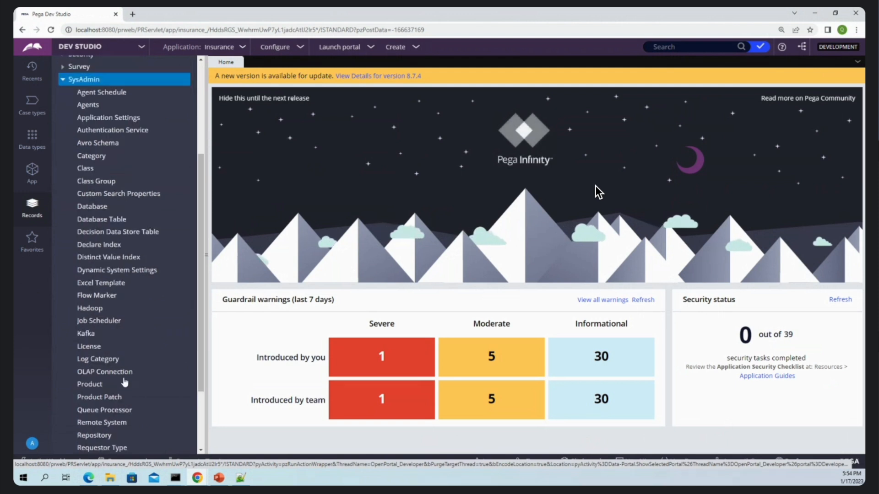
scroll(106, 316, "up", 2)
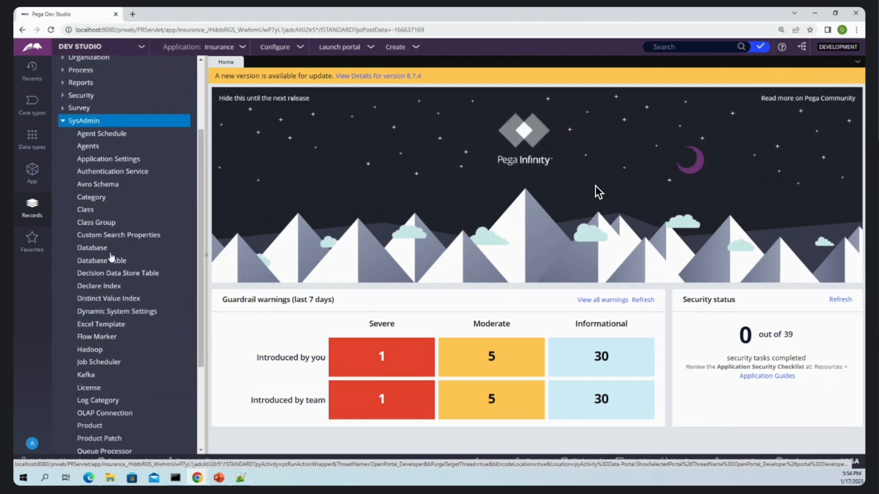
left_click(118, 171)
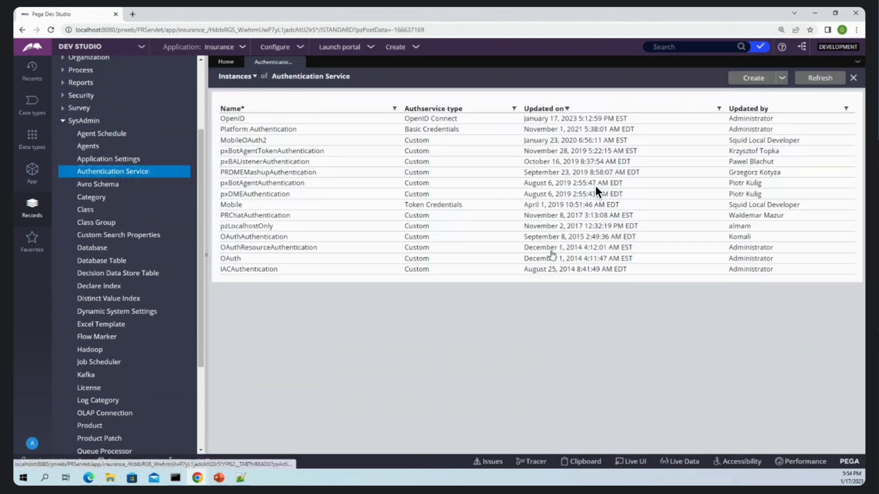
Step: Create and open an authentication service named OpenID1 with the SAML 2.0 authentication type
left_click(756, 78)
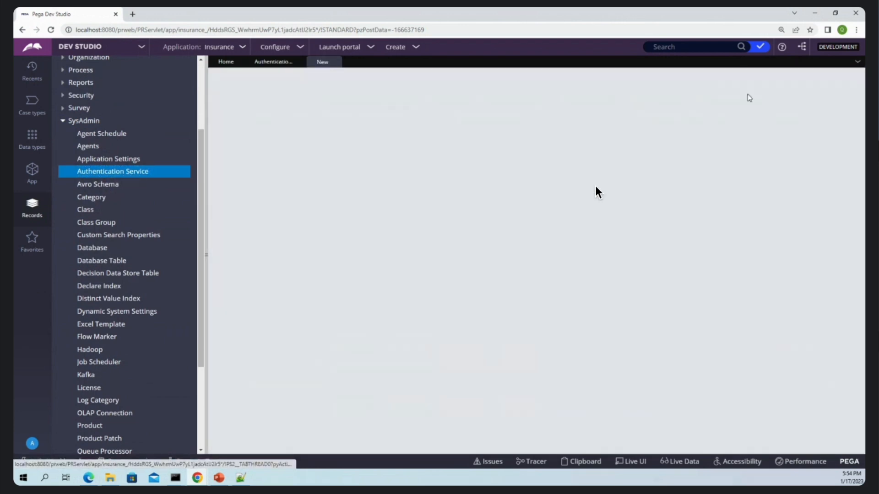
left_click(280, 64)
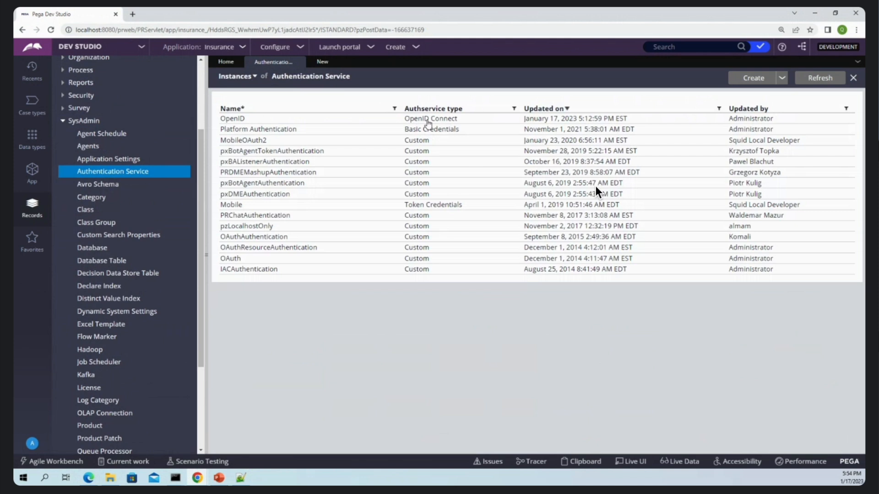
left_click(323, 64)
left_click(265, 150)
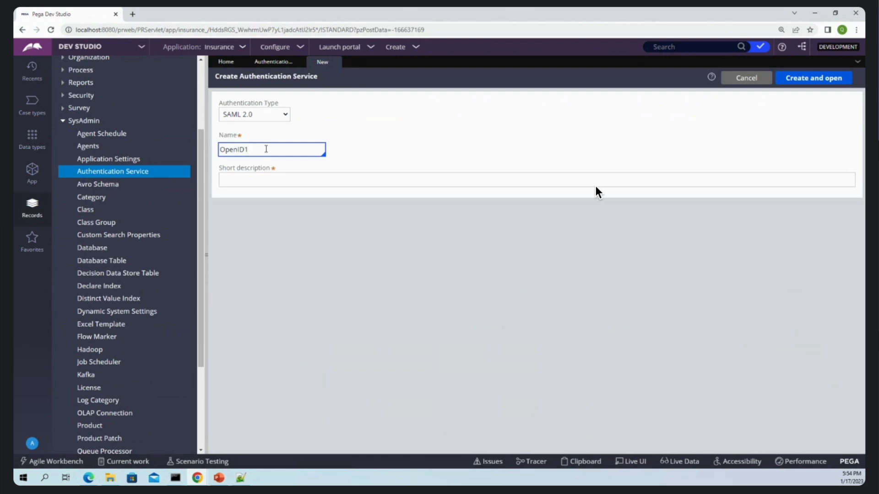
left_click(291, 227)
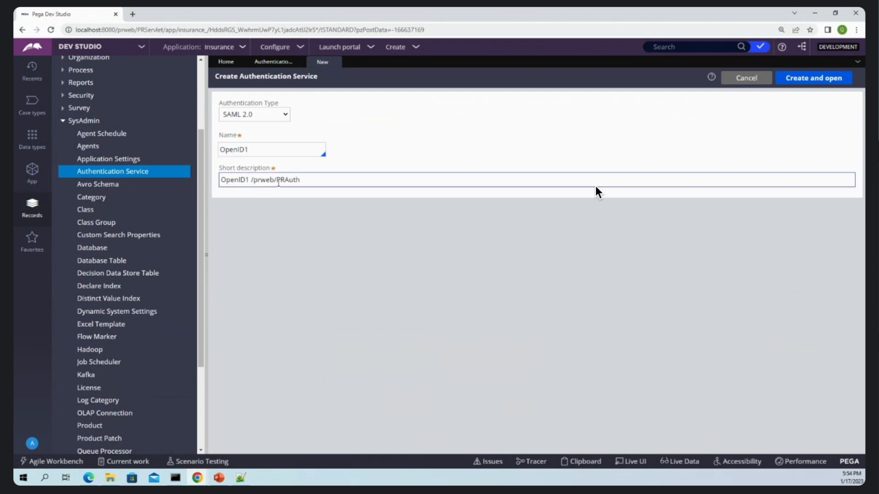
left_click(835, 80)
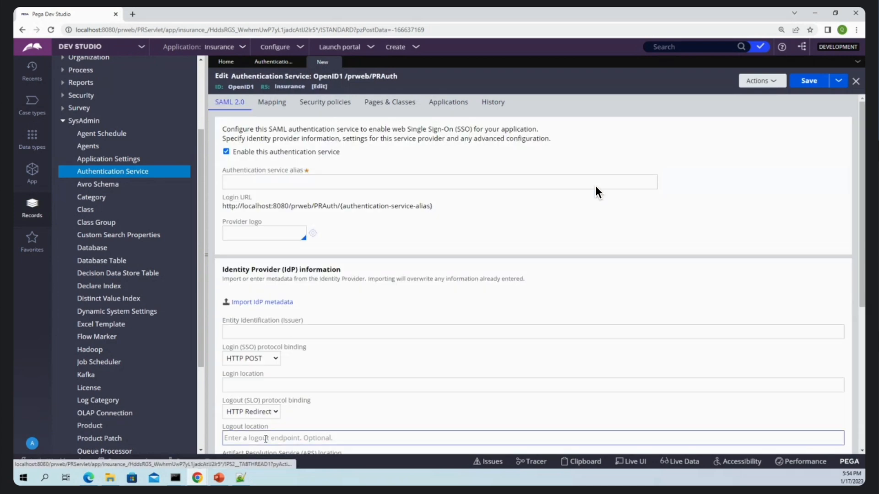
Step: Check the endpoint notes in Notepad++, return to Pega and open the existing OpenID authentication service
key("alt+Tab")
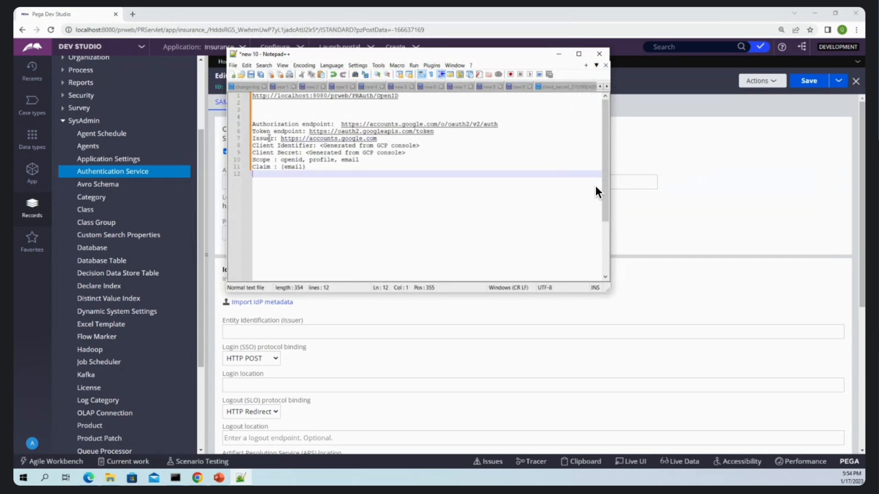
left_click(685, 214)
left_click(273, 63)
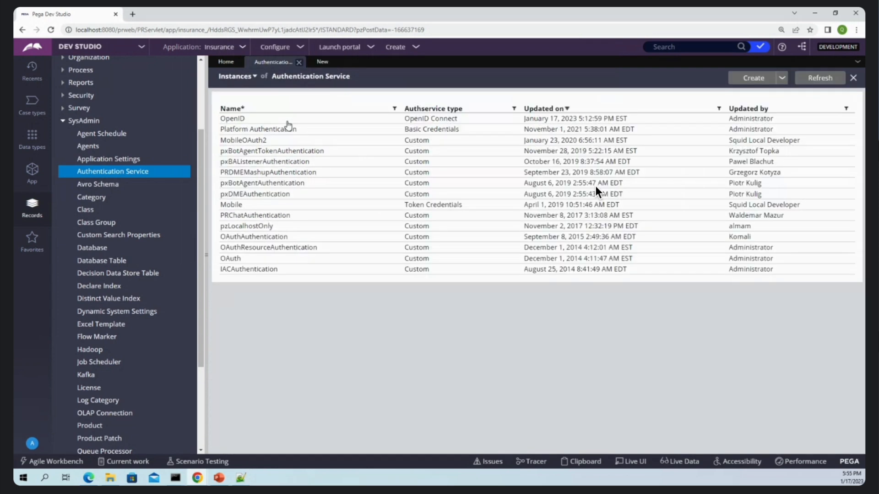
left_click(250, 120)
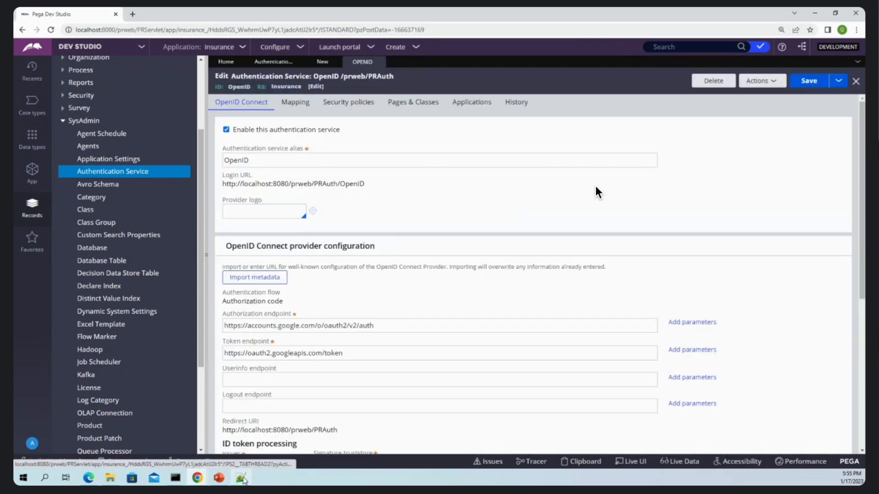
Step: Compare the authorization endpoint with the Notepad++ notes and copy it from the existing OpenID service
key("alt+Tab")
left_click_drag(512, 130, 342, 125)
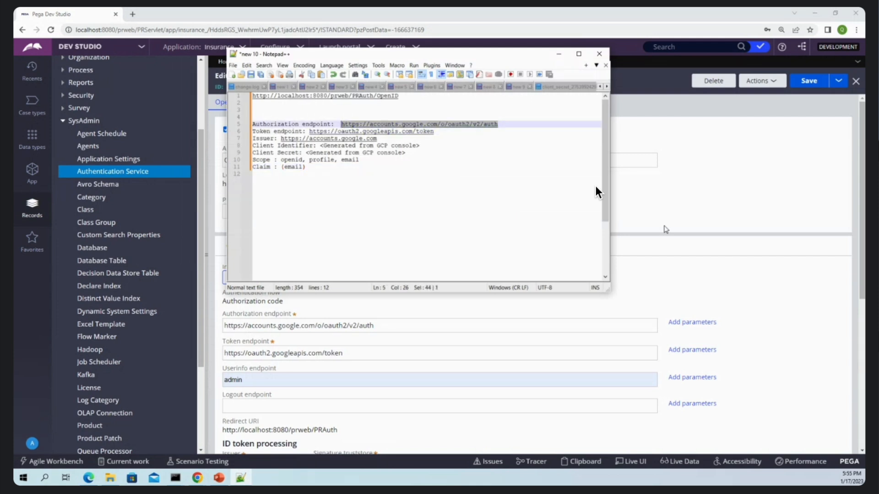
key("alt+Tab")
left_click(375, 326)
key("ctrl+a")
key("ctrl+c")
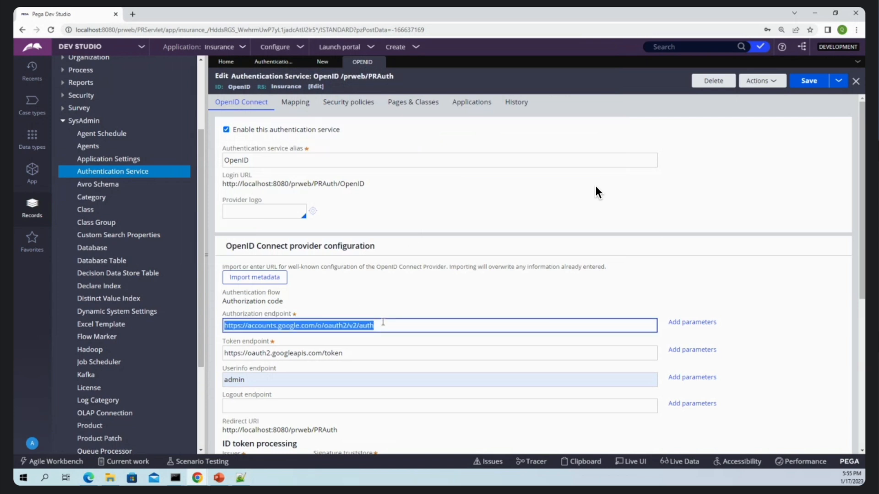
Step: Close the unsaved SAML version of OpenID1, and create and open an authentication service named OpenID1 with the OpenID Connect type
left_click(322, 62)
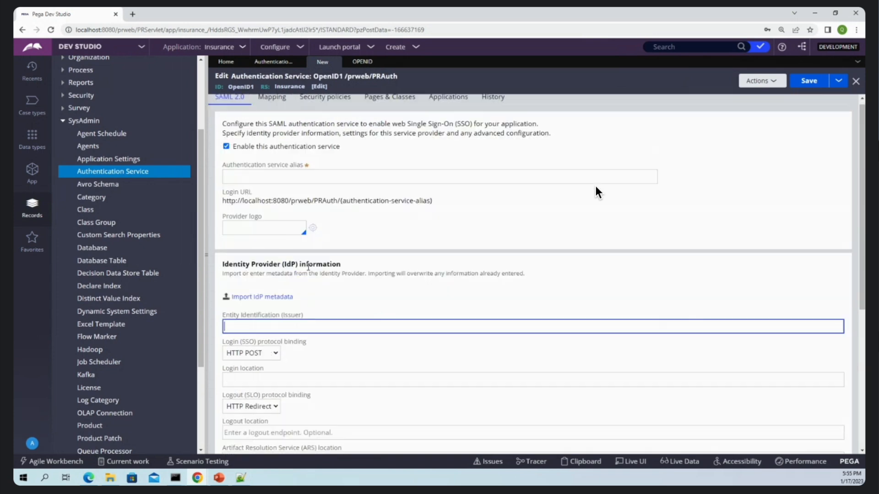
left_click(338, 61)
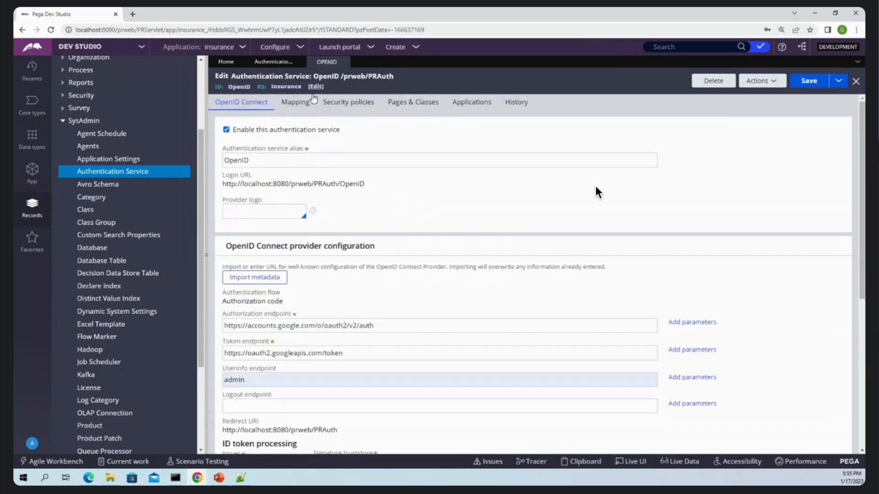
left_click(273, 61)
left_click(758, 79)
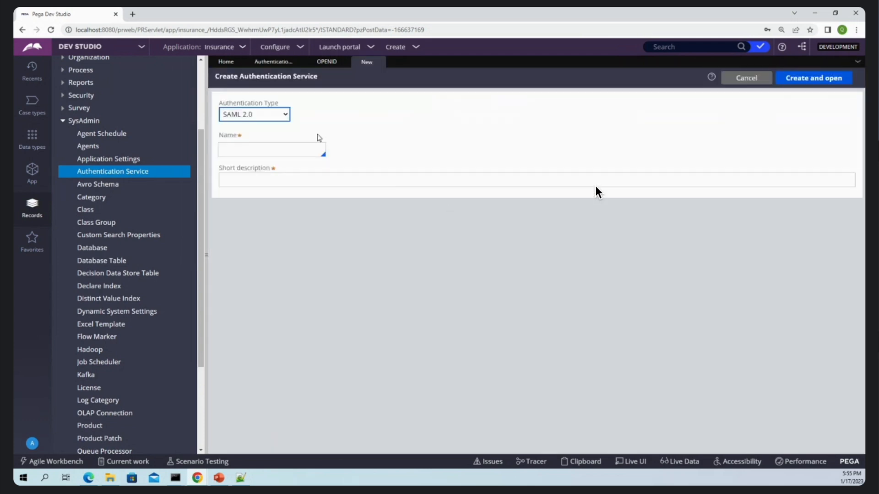
left_click(286, 114)
left_click(249, 136)
left_click(254, 151)
type("Open")
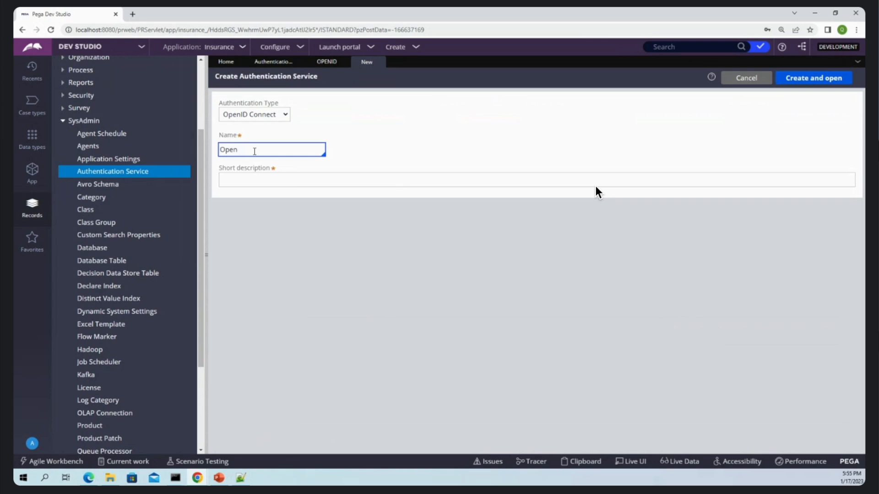
type("ID")
type("D1")
left_click(255, 174)
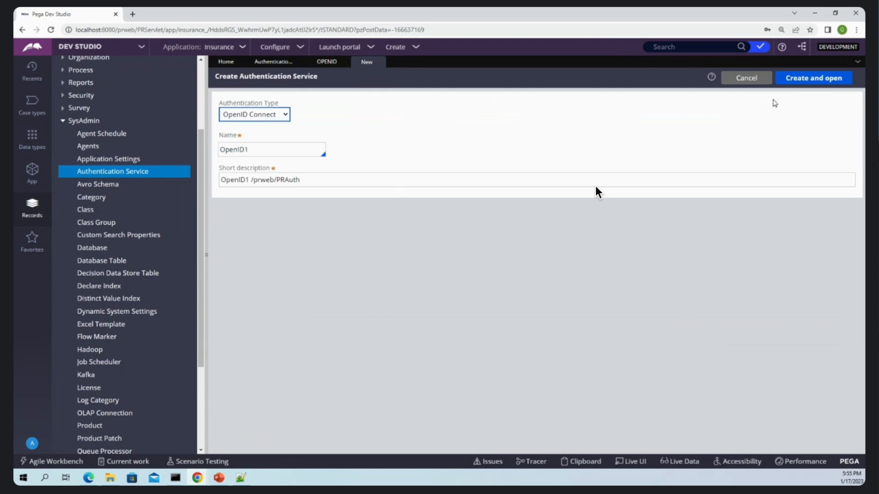
left_click(806, 74)
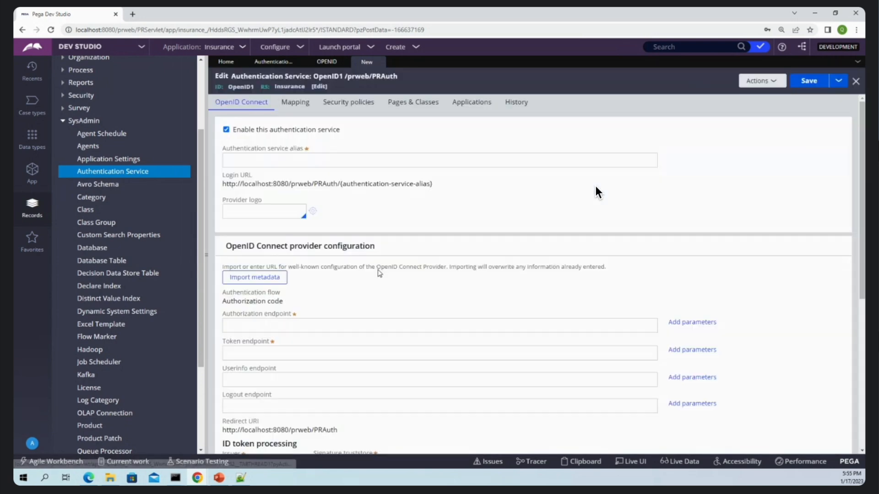
Step: Set the authentication service alias to OpenID1 and review the resulting login URL
left_click(283, 160)
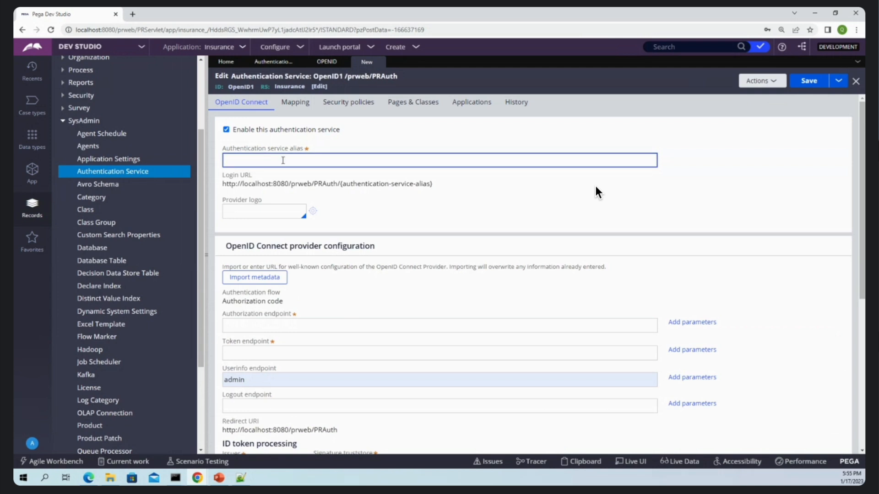
type("Opend")
type("D1")
left_click(418, 231)
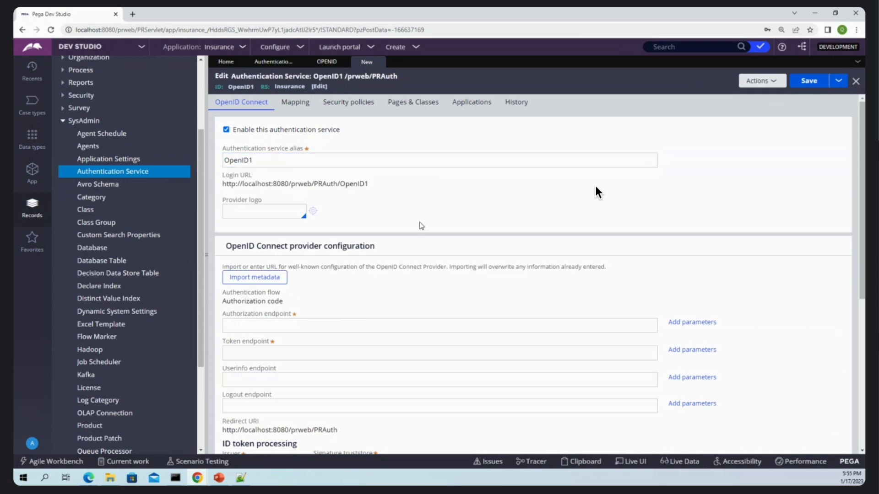
left_click_drag(369, 185, 338, 185)
left_click(380, 202)
left_click_drag(404, 186, 223, 189)
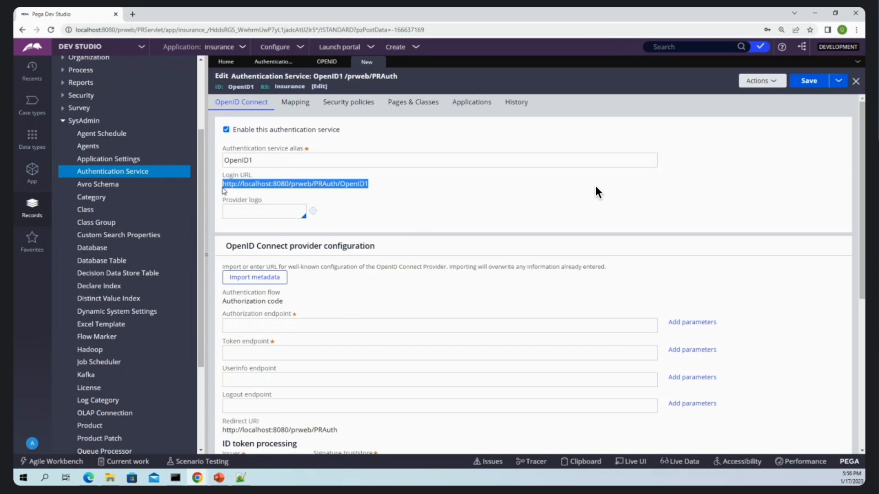
left_click(386, 220)
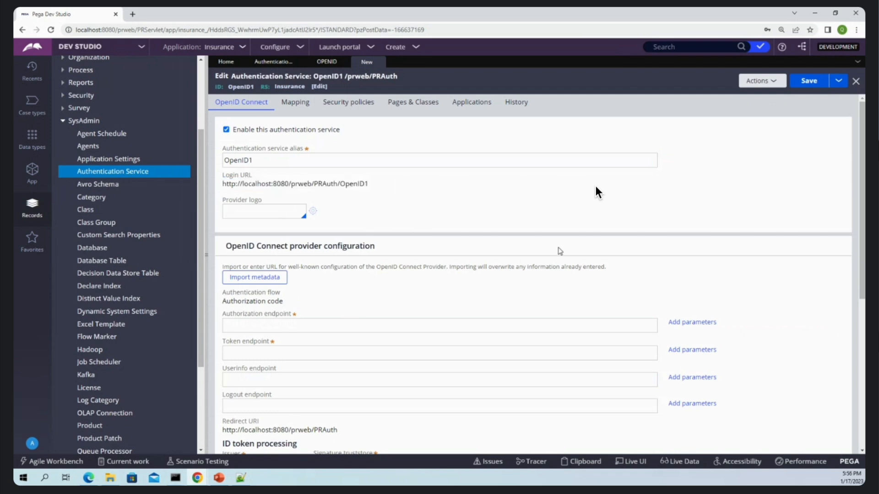
scroll(558, 227, "down", 1)
left_click(261, 280)
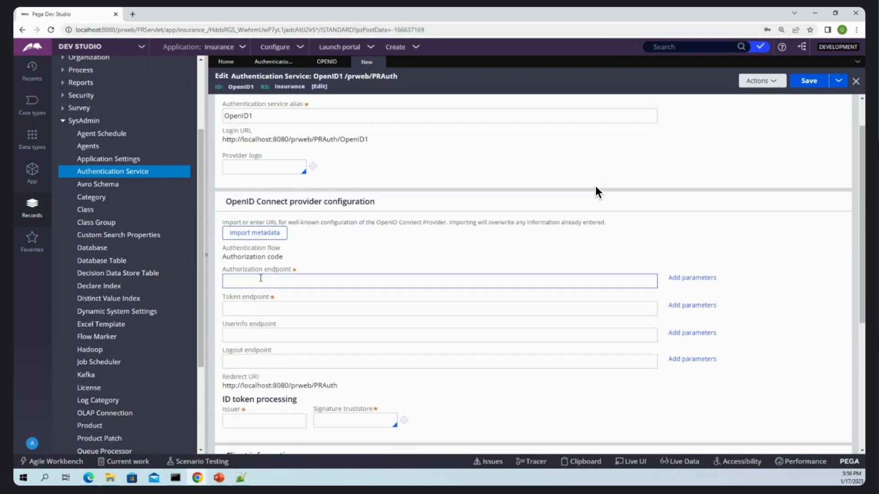
left_click(255, 279)
key("ctrl+v")
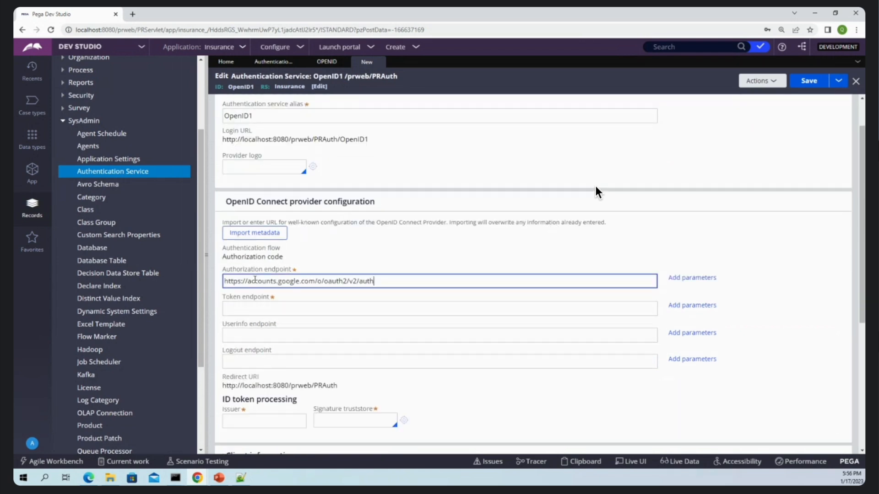
left_click(241, 477)
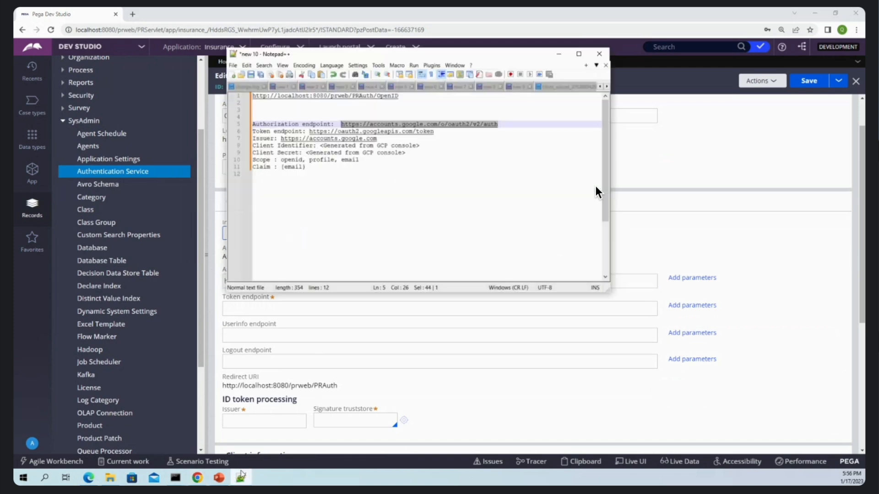
left_click_drag(448, 132, 310, 131)
key("ctrl+c")
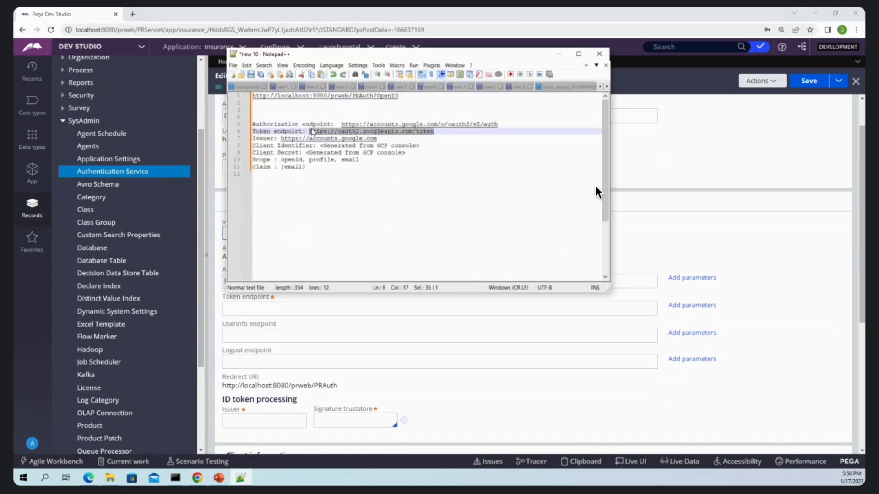
left_click(719, 193)
left_click(299, 312)
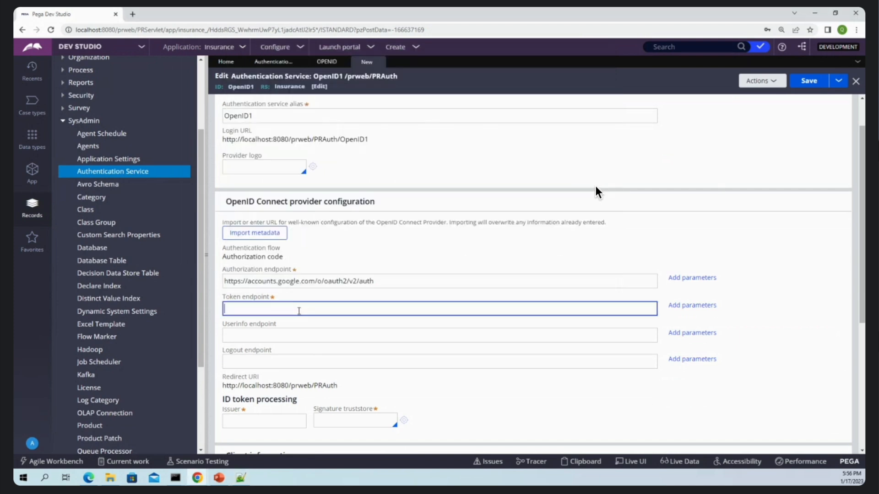
key("ctrl+v")
scroll(390, 335, "down", 2)
left_click(270, 262)
left_click(275, 319)
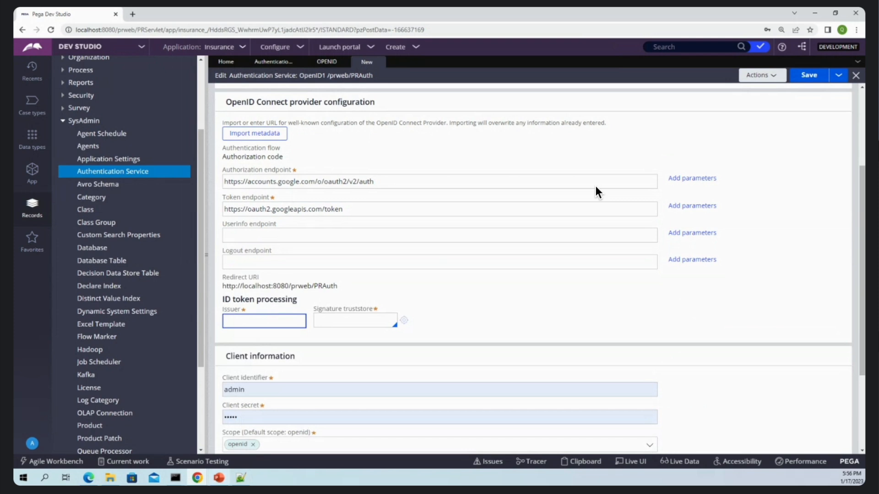
left_click(241, 478)
left_click_drag(377, 139, 281, 138)
key("ctrl+c")
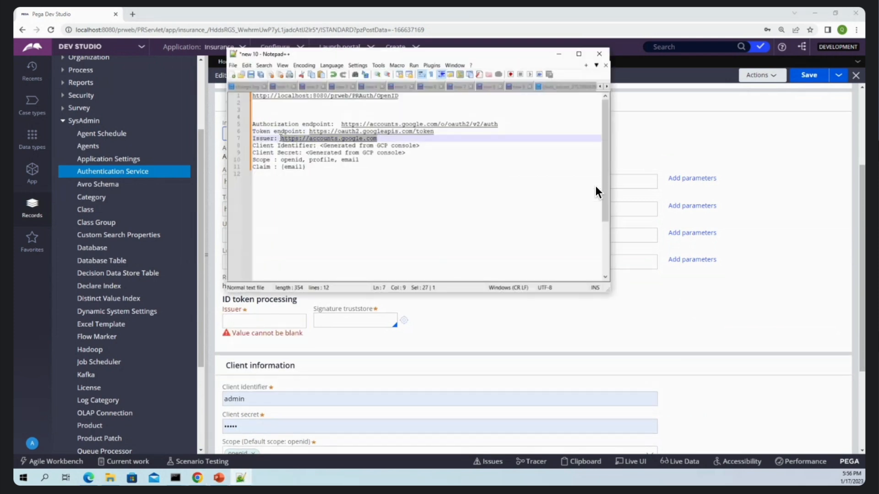
left_click(523, 345)
left_click(252, 320)
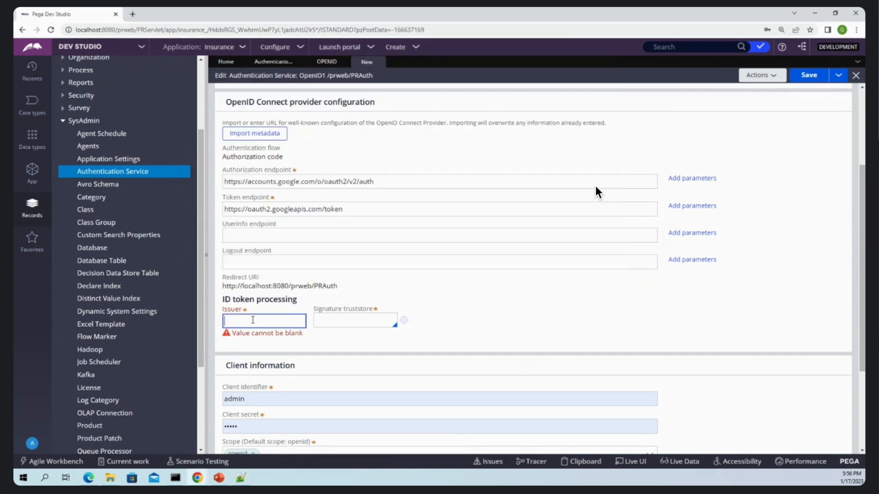
key("ctrl+v")
left_click(353, 318)
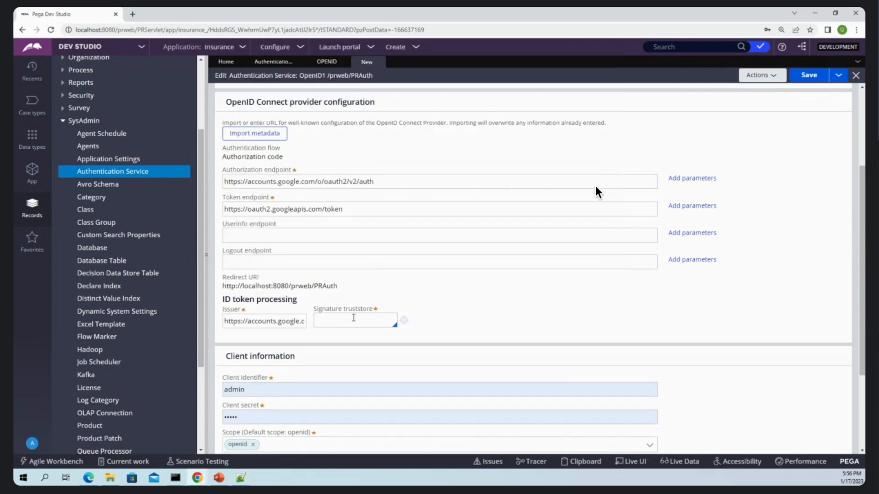
Step: Set the signature truststore of OpenID1 to Google and open the Google keystore
key("Down")
key("Down")
key("Down")
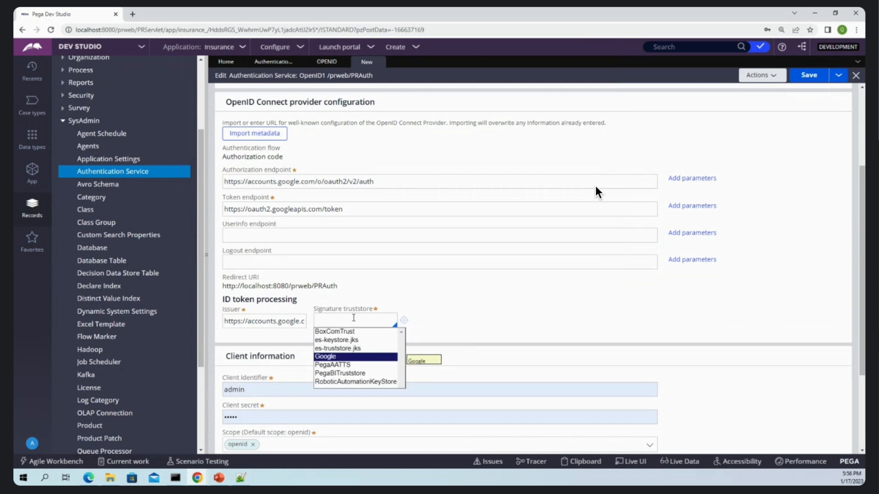
key("Return")
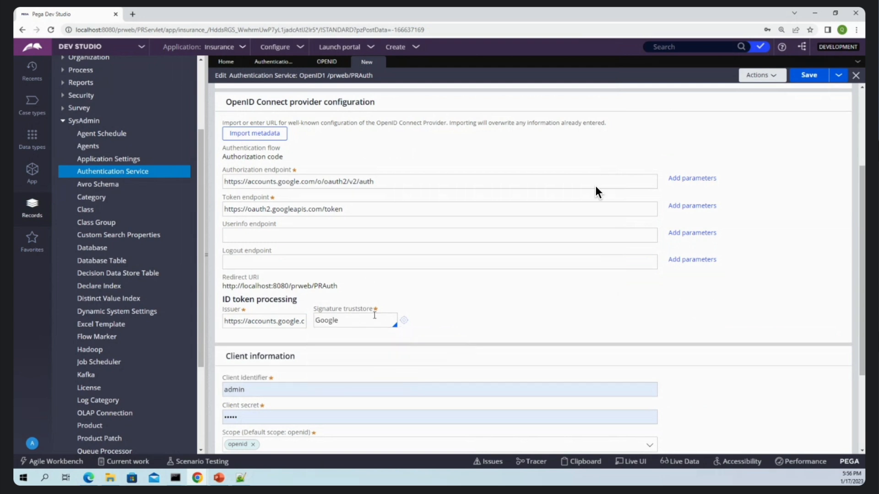
left_click(403, 320)
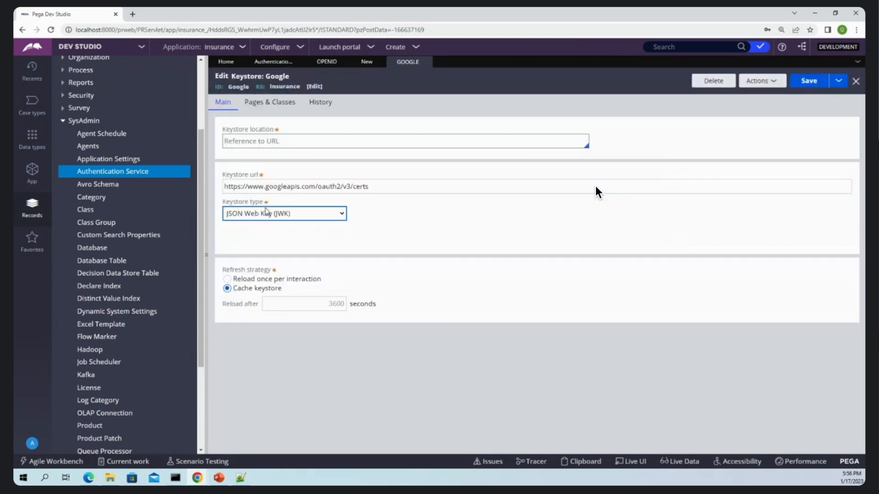
left_click(597, 188)
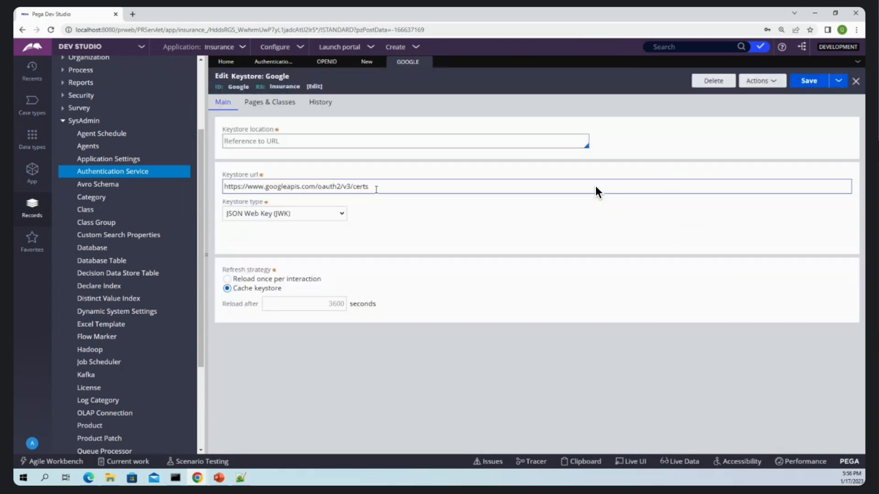
key("ctrl+a")
key("ctrl+c")
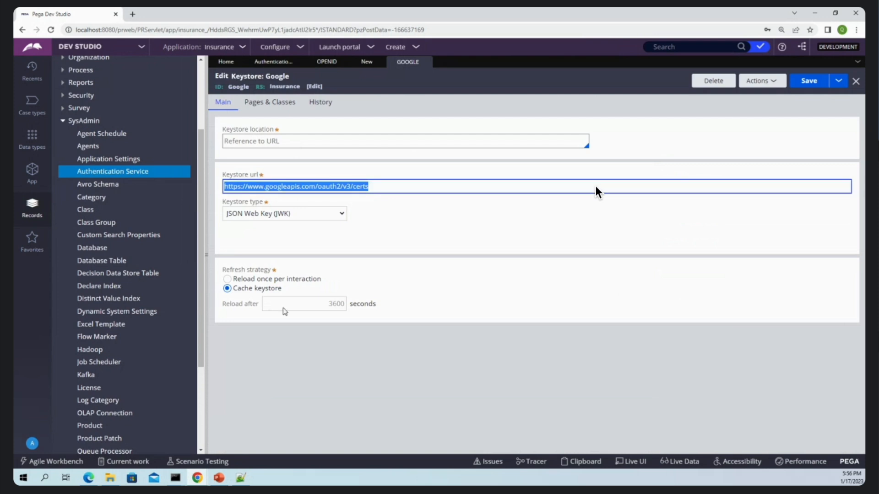
key("alt+Tab")
left_click(352, 172)
left_click(392, 140)
key("Return")
type("Cert")
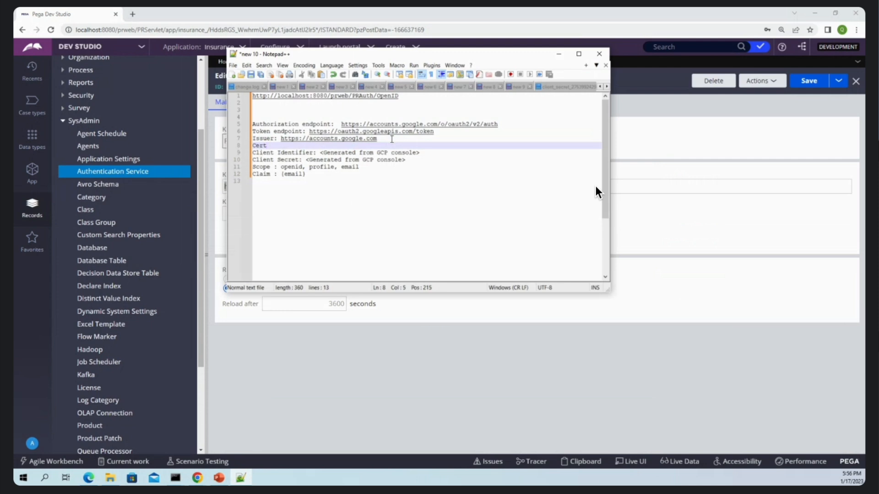
type(" endpo")
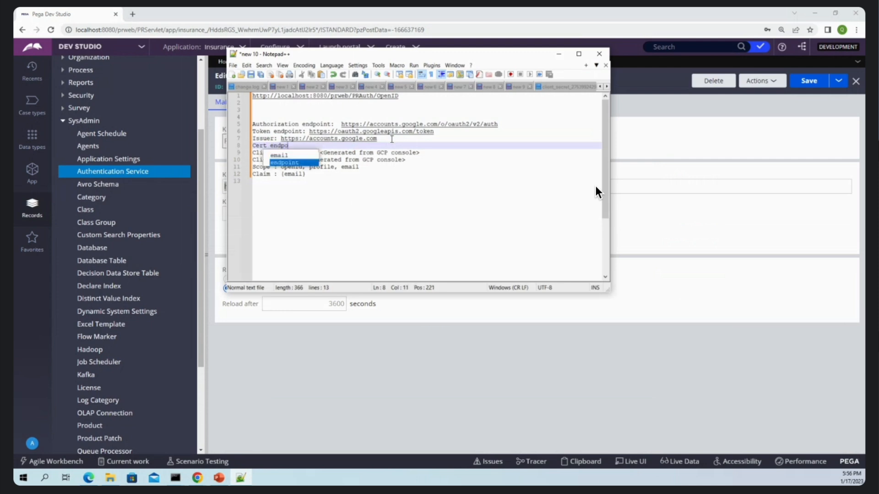
type("int:")
key("ctrl+v")
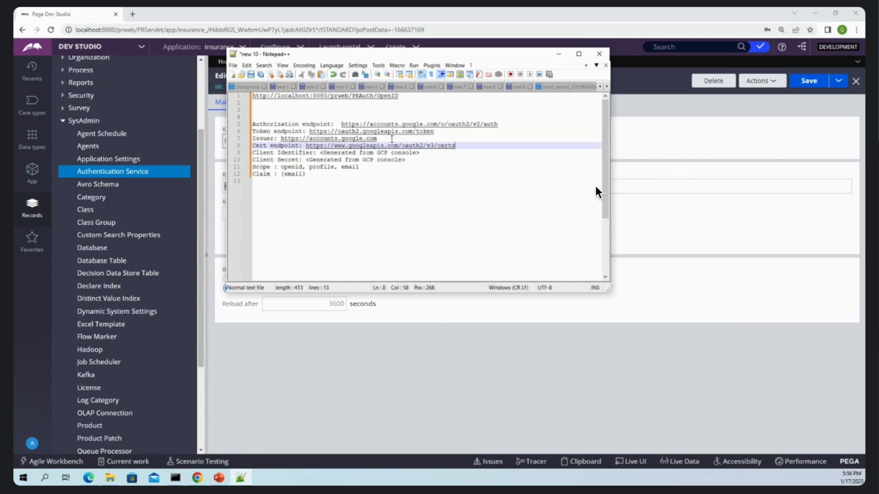
left_click(491, 378)
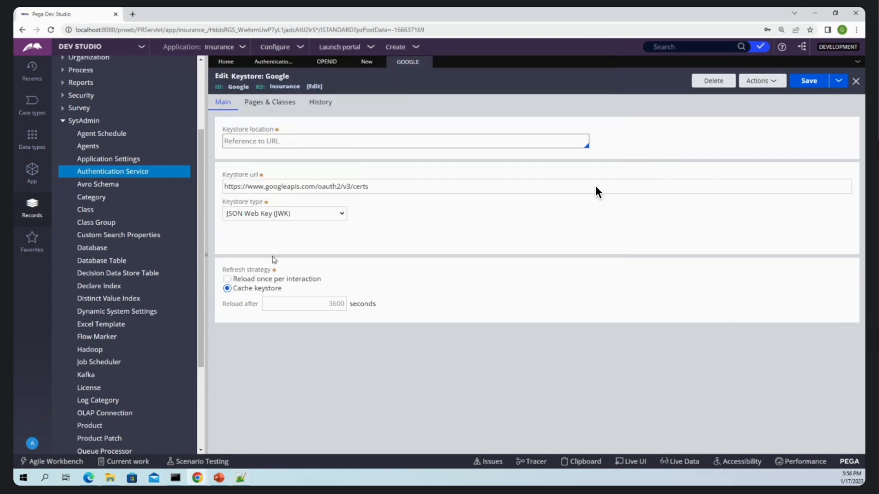
Step: Change the signature truststore of OpenID1 to Google1 and create a new keystore named Google1 from it
left_click(809, 80)
left_click(367, 61)
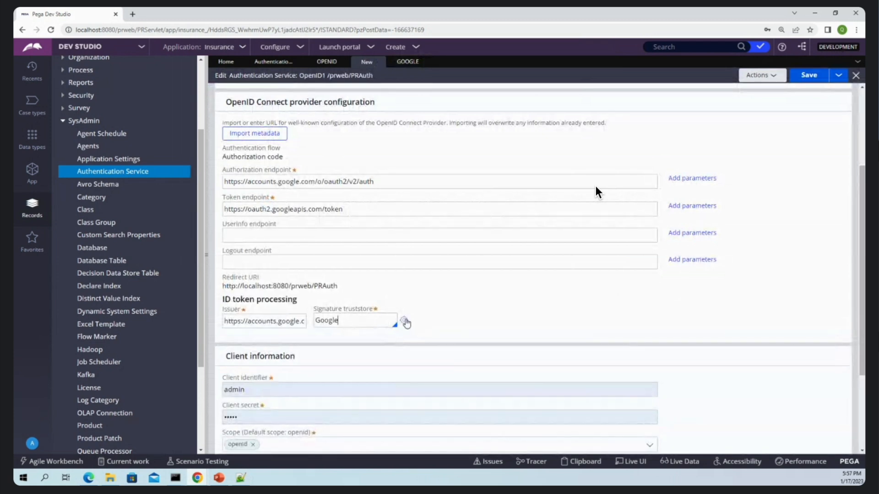
left_click(404, 320)
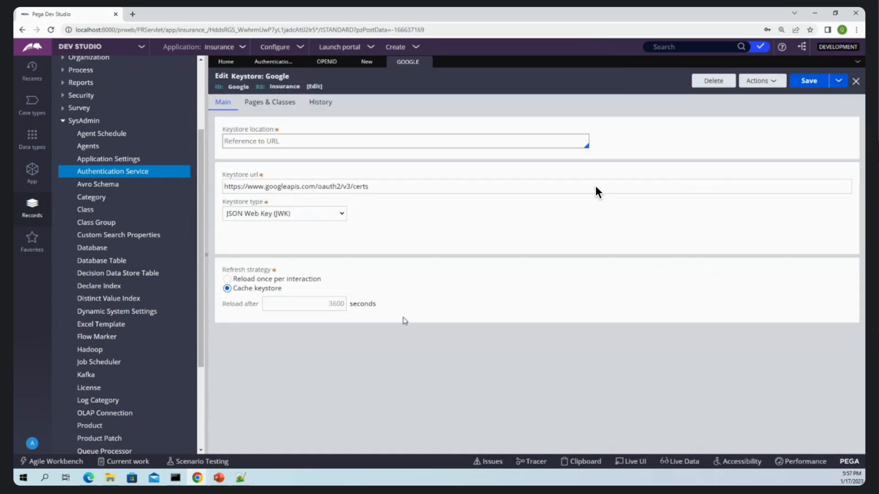
left_click(367, 62)
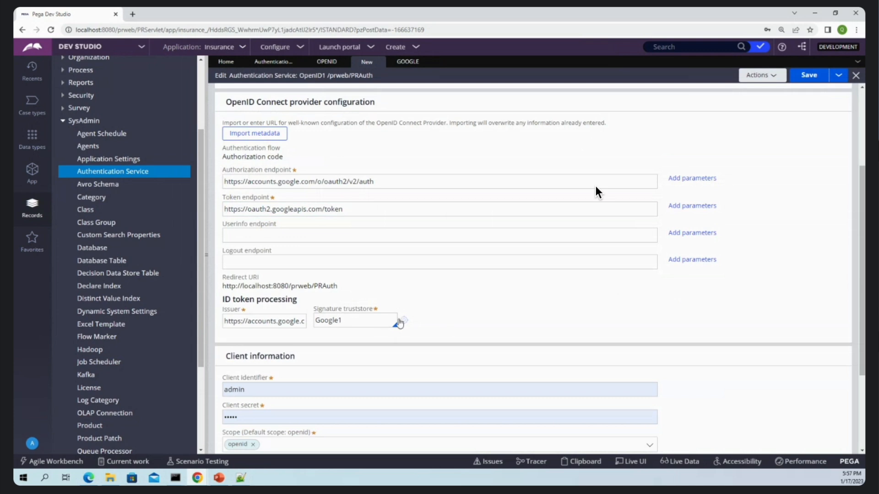
left_click(403, 320)
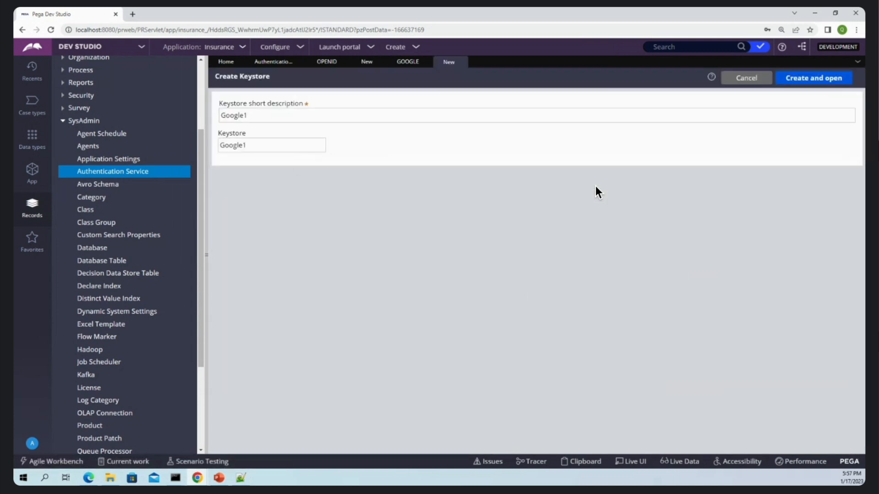
left_click(800, 78)
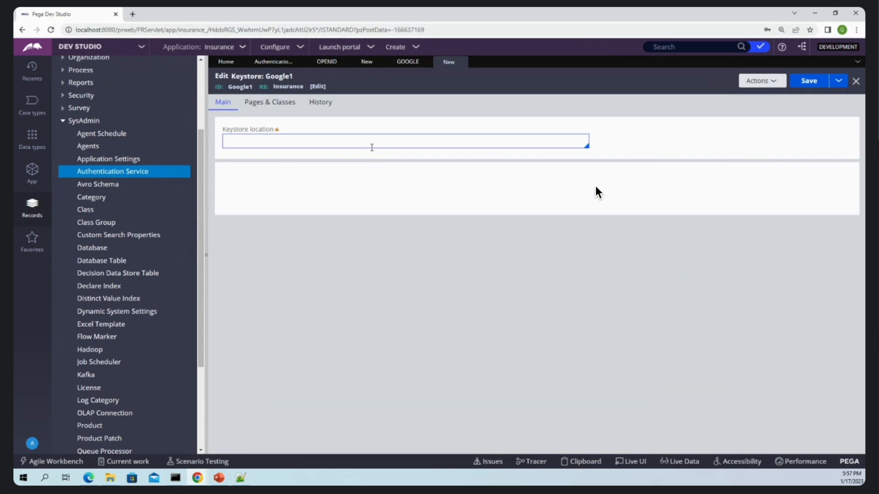
left_click(372, 144)
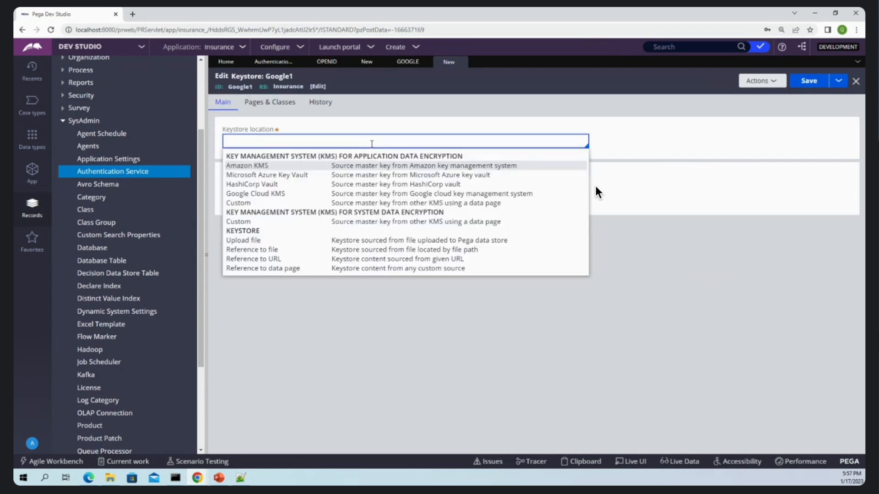
left_click(265, 259)
left_click(255, 186)
key("ctrl+v")
left_click(435, 237)
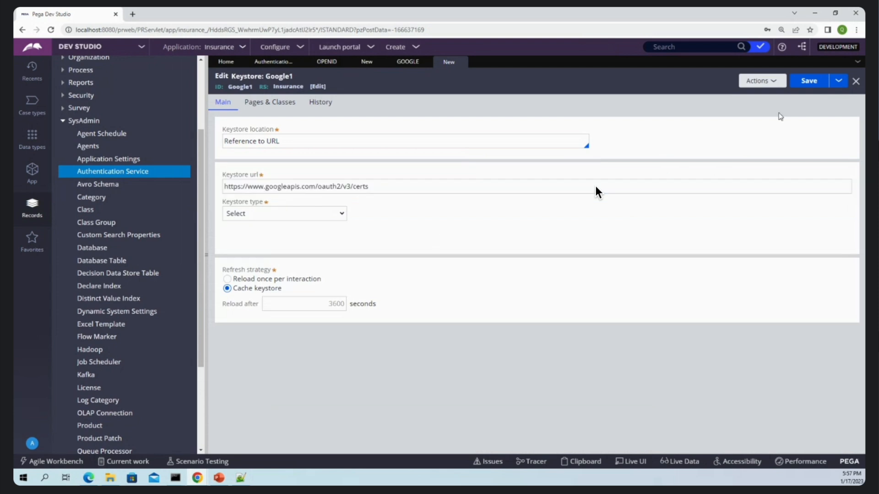
left_click(268, 213)
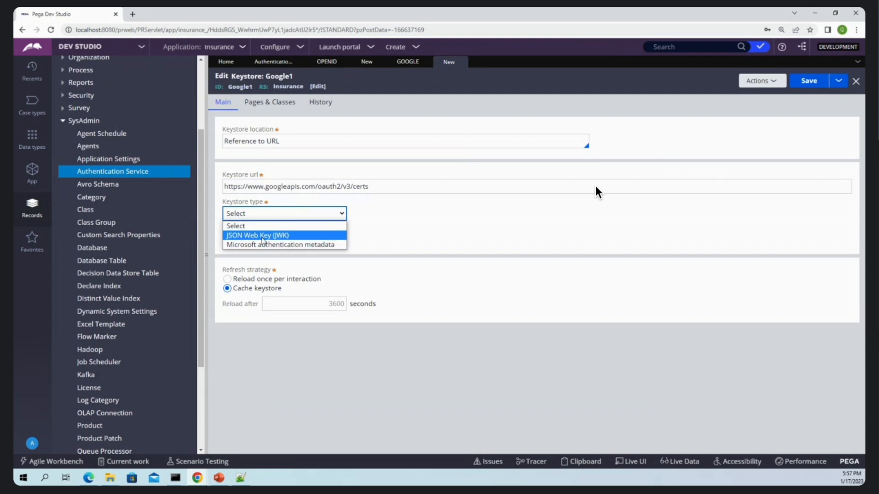
left_click(262, 236)
left_click(799, 81)
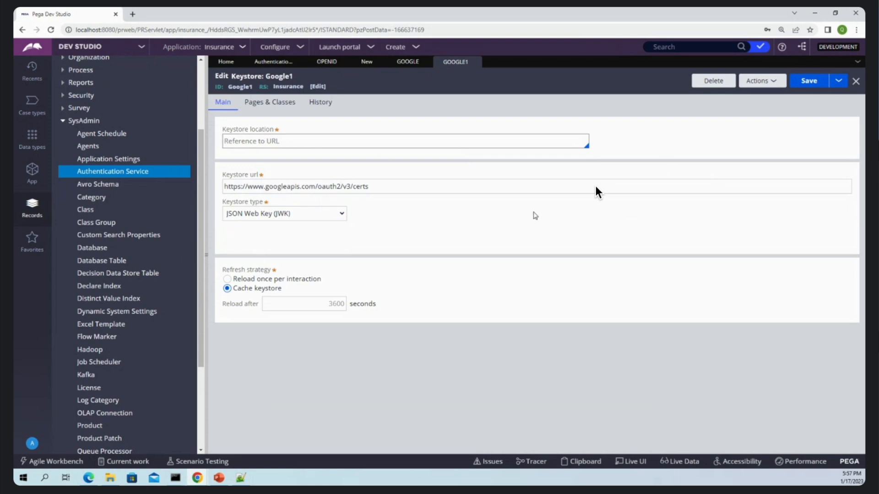
Step: Return to the OpenID1 authentication service and try to save it with Google1 as the signature truststore
double_click(234, 86)
left_click(367, 61)
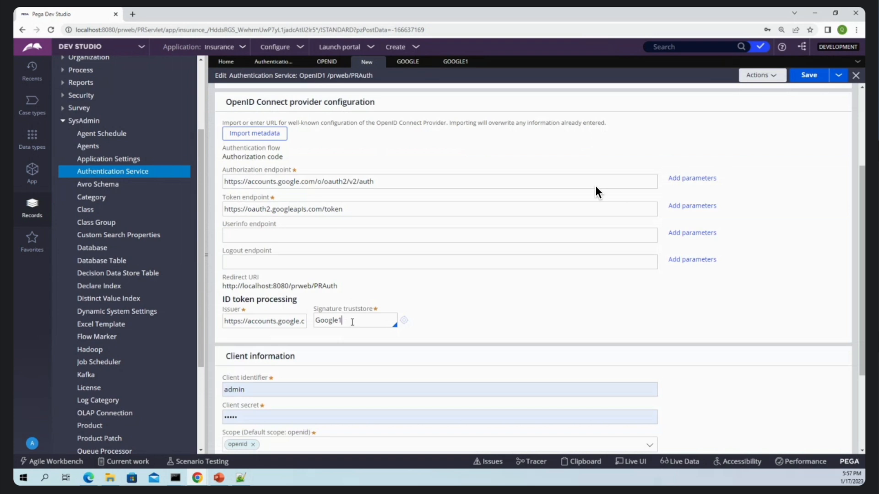
left_click(807, 76)
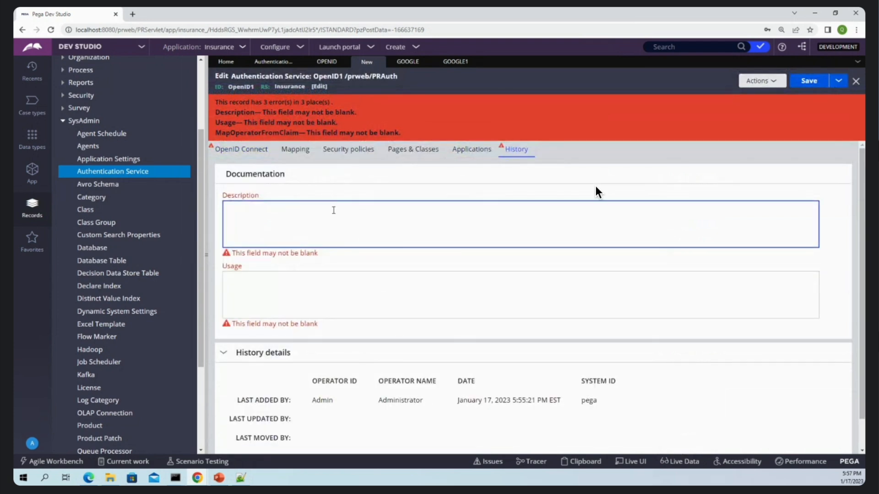
Step: Fill in the history description and usage of OpenID1 with the same short text about Google, and save the OpenID Connect settings
type("pend i with google")
key("ctrl+a")
key("ctrl+c")
left_click(322, 296)
key("ctrl+v")
left_click(241, 149)
key("ctrl+s")
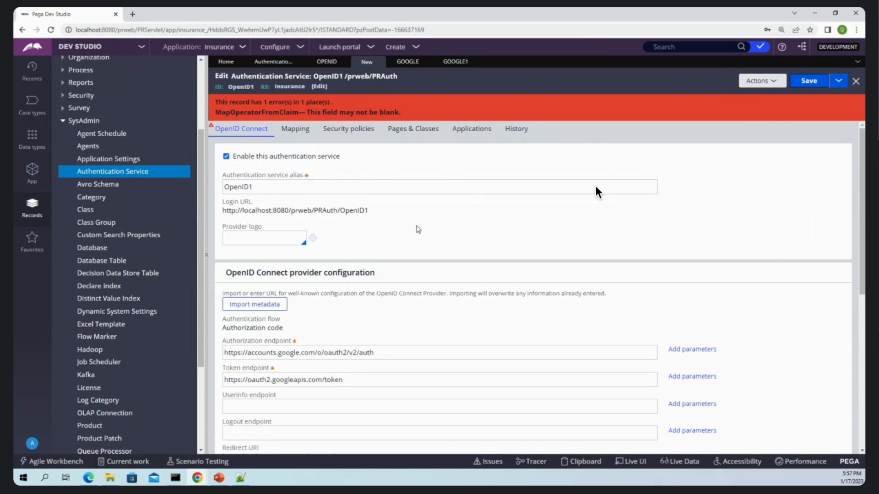
Step: Check the scopes in the Notepad++ notes and add email and profile to the openid scope of OpenID1
scroll(416, 256, "down", 6)
left_click(286, 309)
left_click(241, 479)
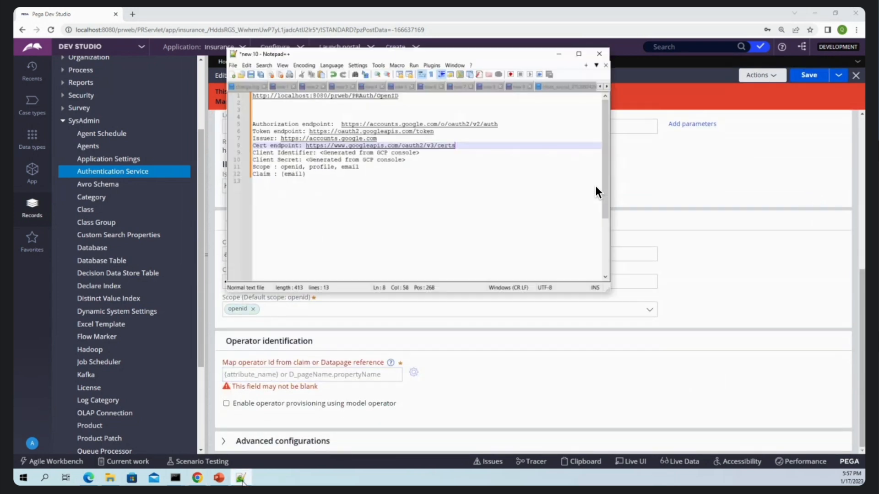
double_click(296, 167)
double_click(332, 167)
left_click(359, 167)
left_click(783, 190)
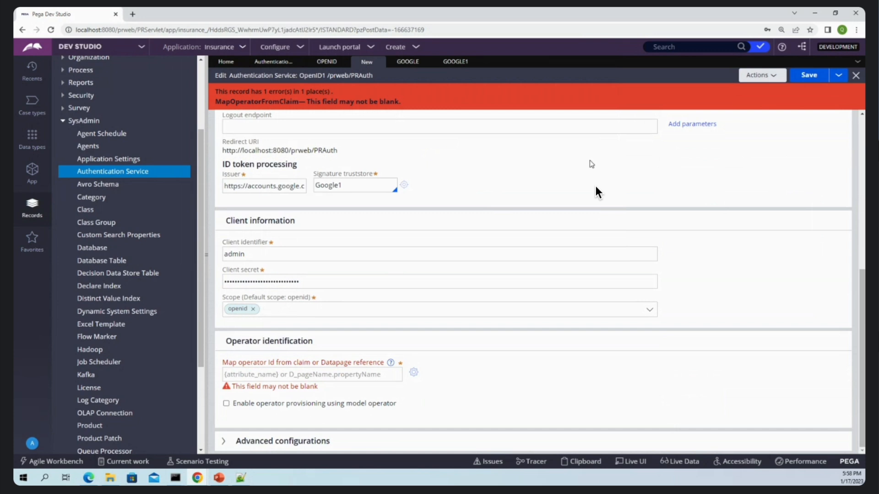
type("email")
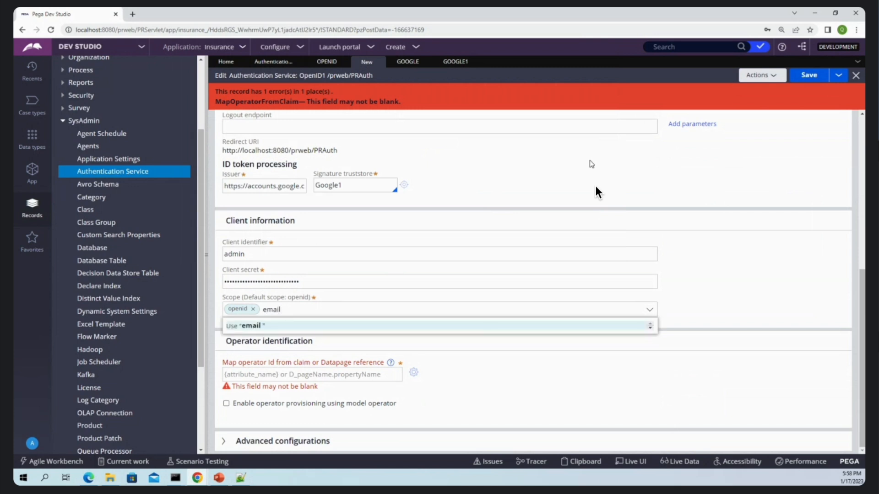
key("Return")
type("profile")
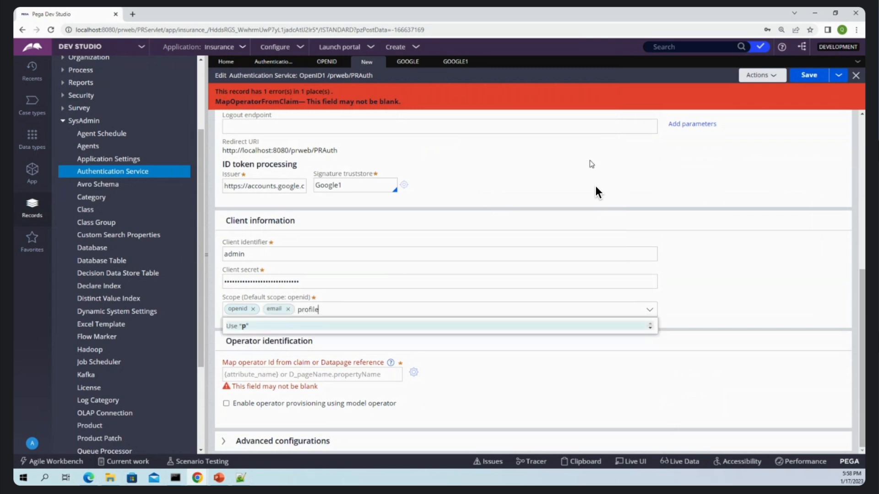
key("Return")
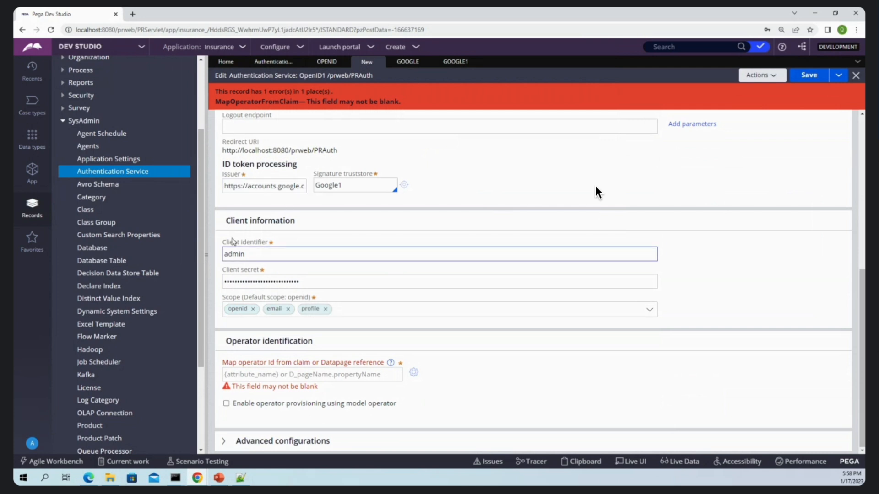
Step: Replace the client identifier of OpenID1 with the Google OAuth client ID
left_click(240, 253)
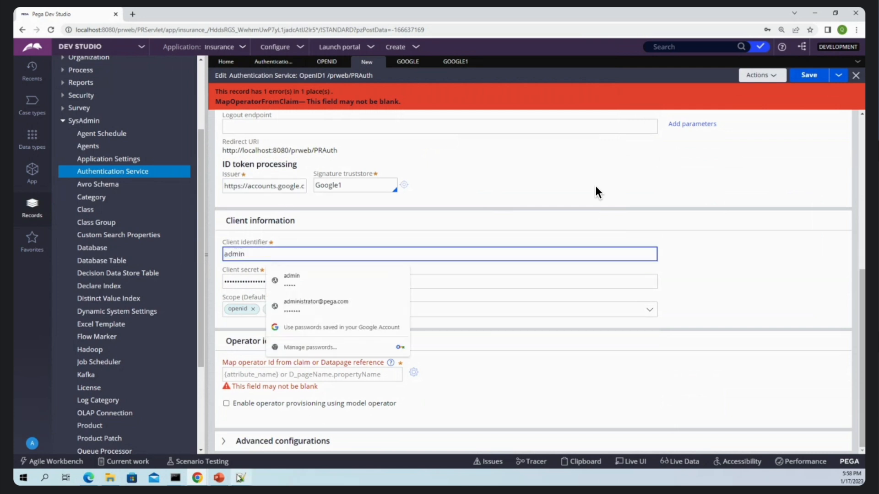
left_click(238, 479)
mouse_move(481, 55)
left_mouse_down()
mouse_move(864, 194)
mouse_move(702, 196)
mouse_move(481, 56)
left_mouse_up()
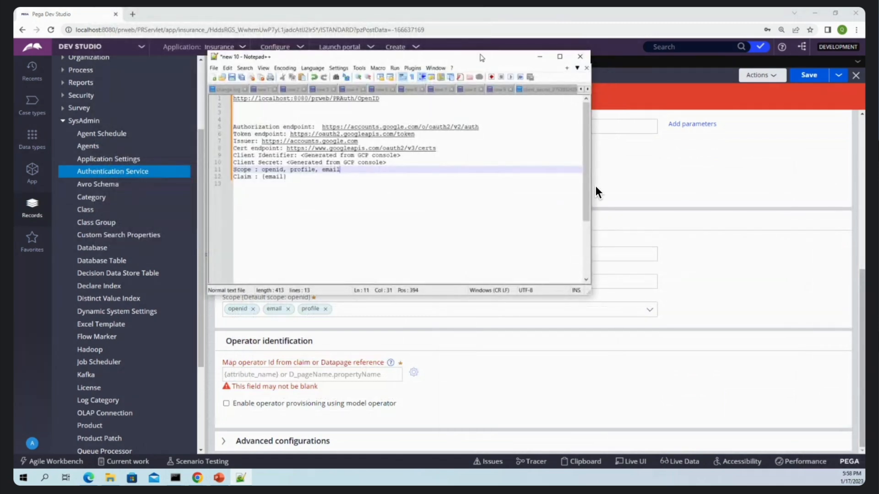
left_click(598, 192)
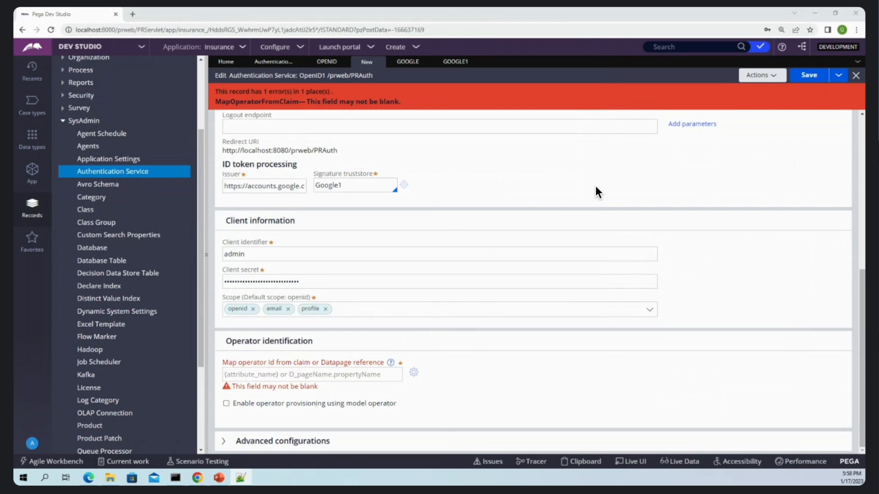
left_click(294, 258)
key("ctrl+v")
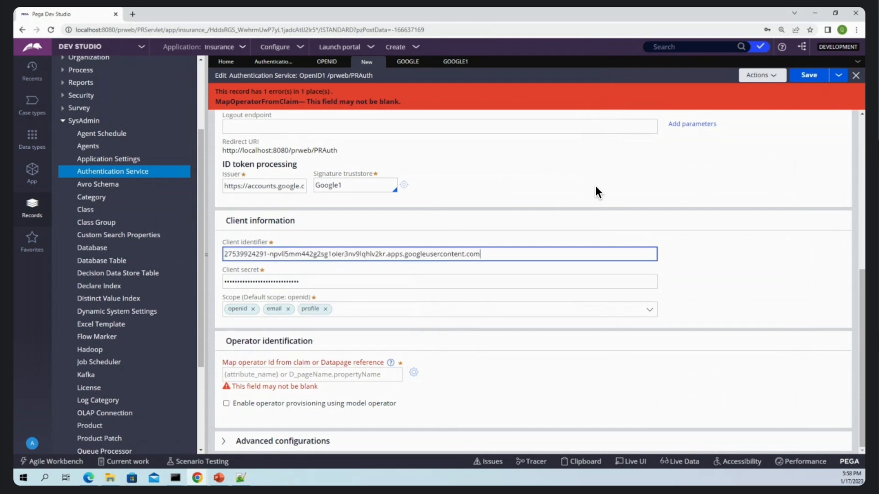
Step: Paste the Google OAuth client secret into the client secret of OpenID1 and try to save the authentication service
key("alt+Tab")
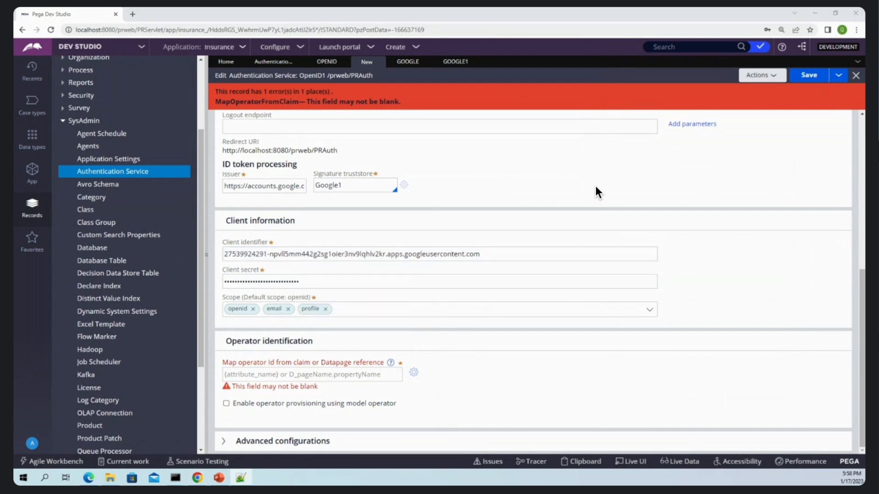
left_click(349, 374)
left_click(326, 280)
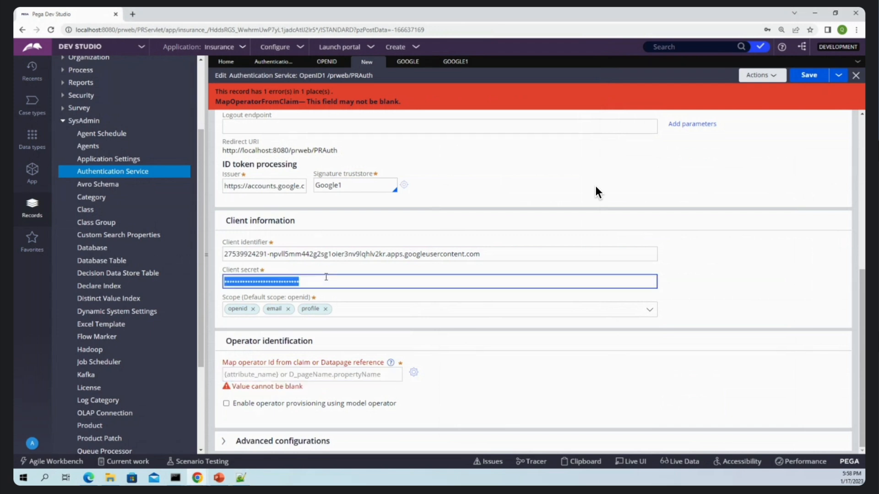
key("ctrl+s")
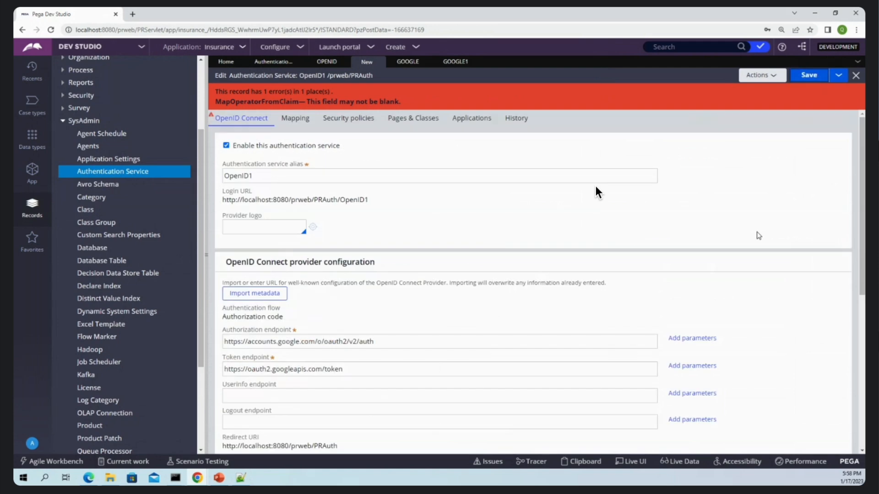
scroll(505, 298, "down", 5)
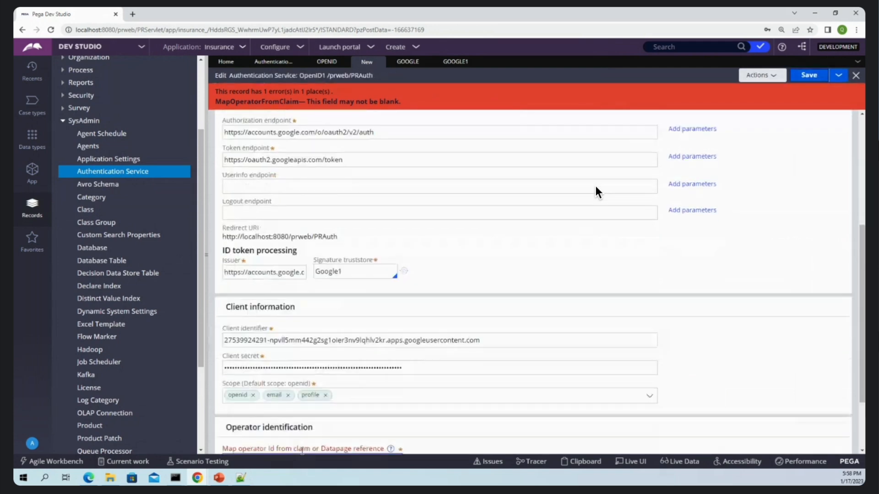
scroll(597, 192, "down", 2)
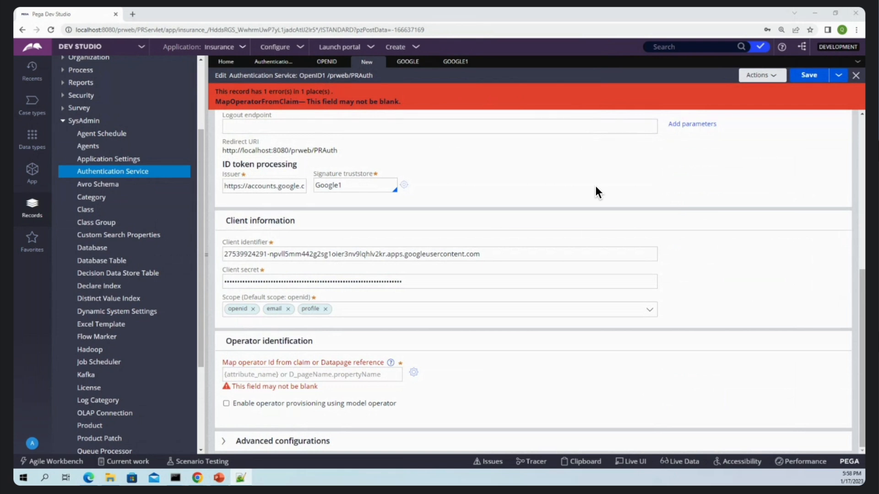
Step: Check the claim in the Notepad++ notes, map the OpenID1 operator ID from the claim {email}, and save the authentication service
key("alt+Tab")
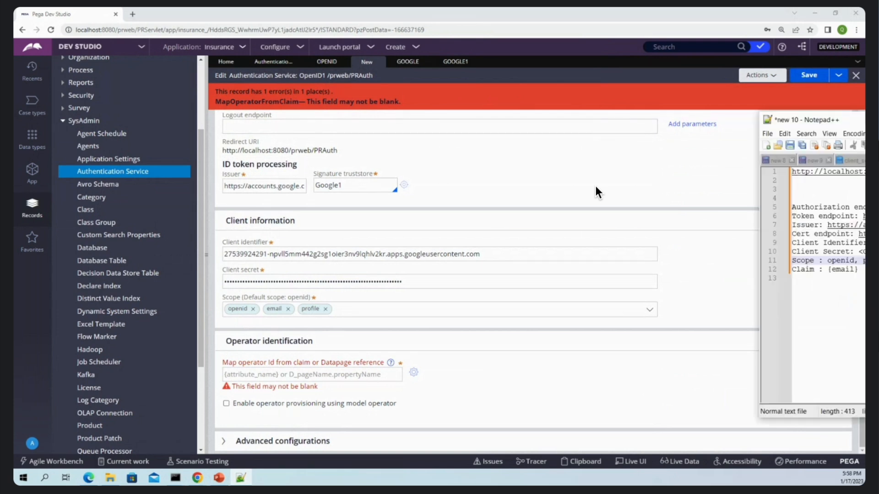
double_click(606, 218)
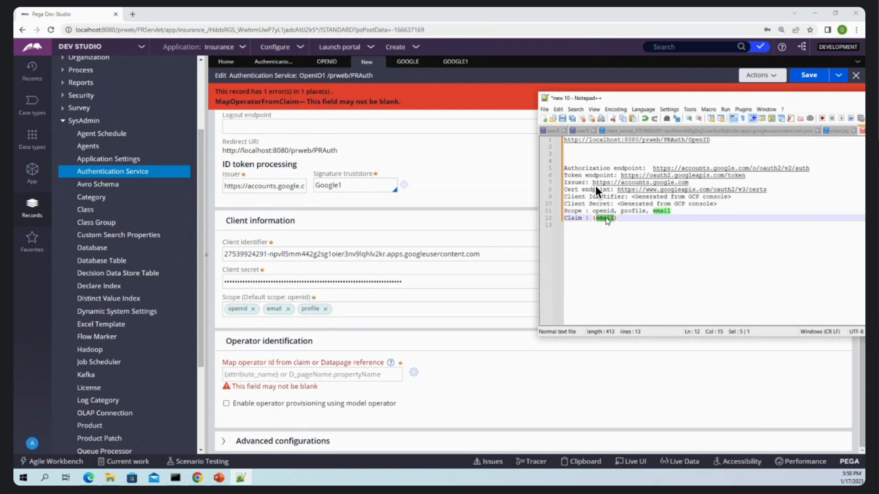
left_click(302, 375)
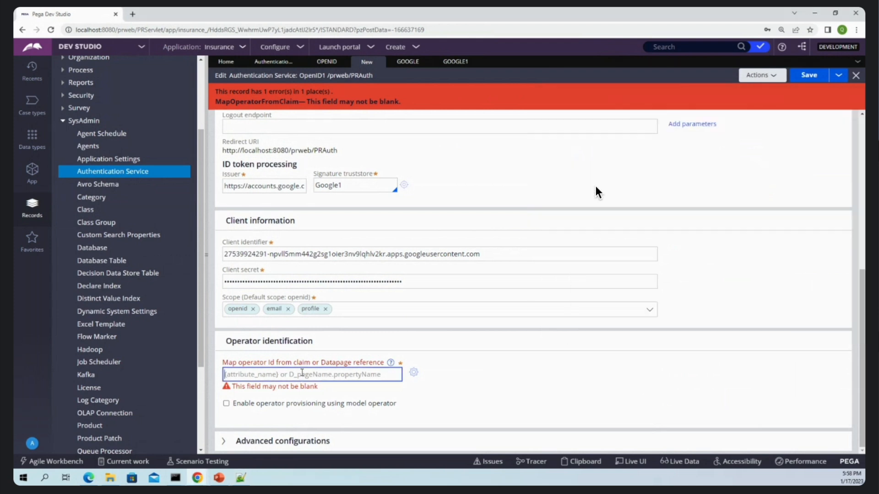
type("{")
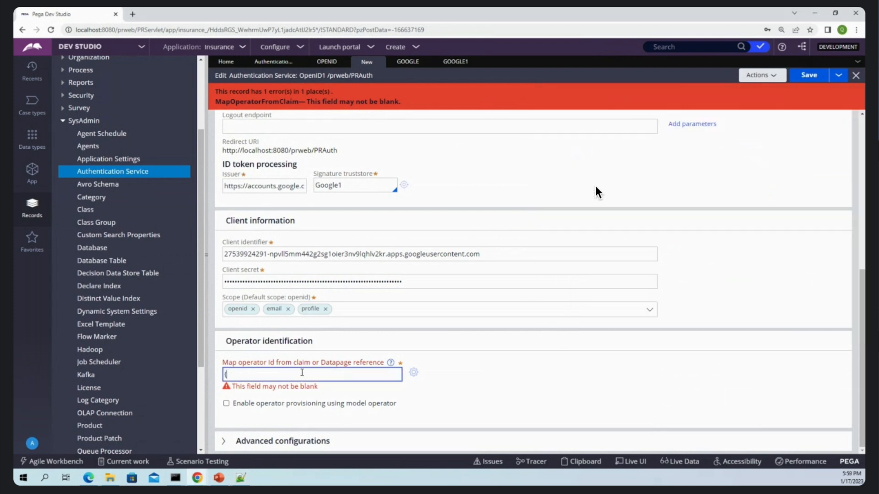
type("email")
key("ctrl+s")
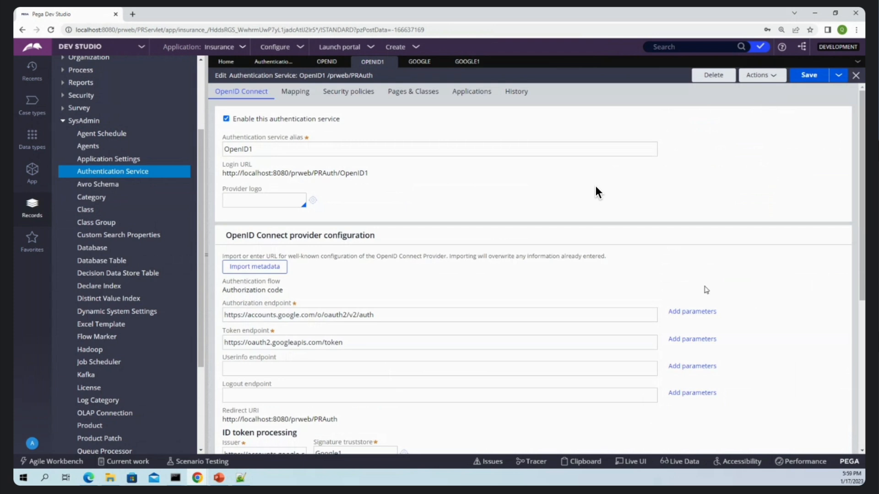
scroll(458, 321, "down", 6)
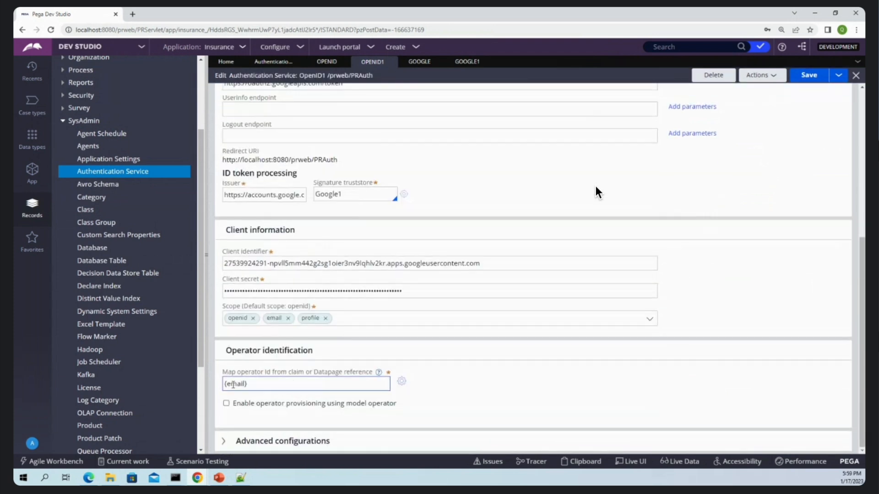
triple_click(234, 384)
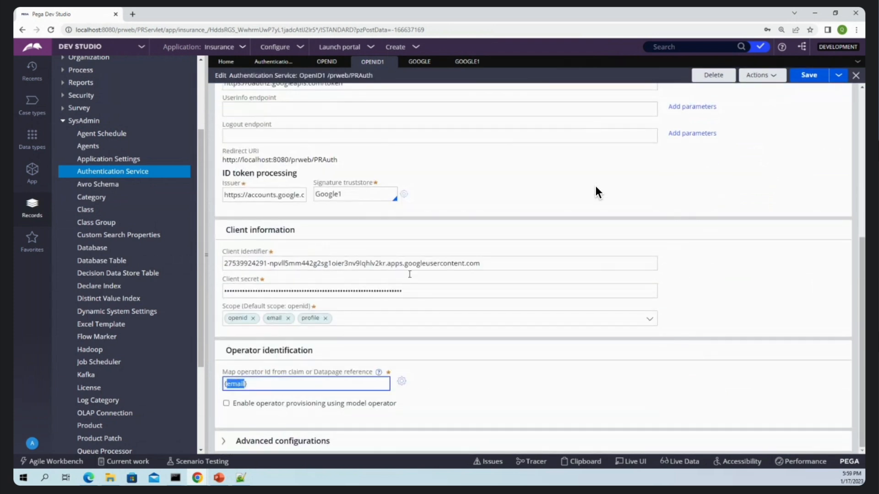
Step: Find the operator record for the Google test account by its email, check its external authentication setting, and close the record
scroll(597, 192, "up", 4)
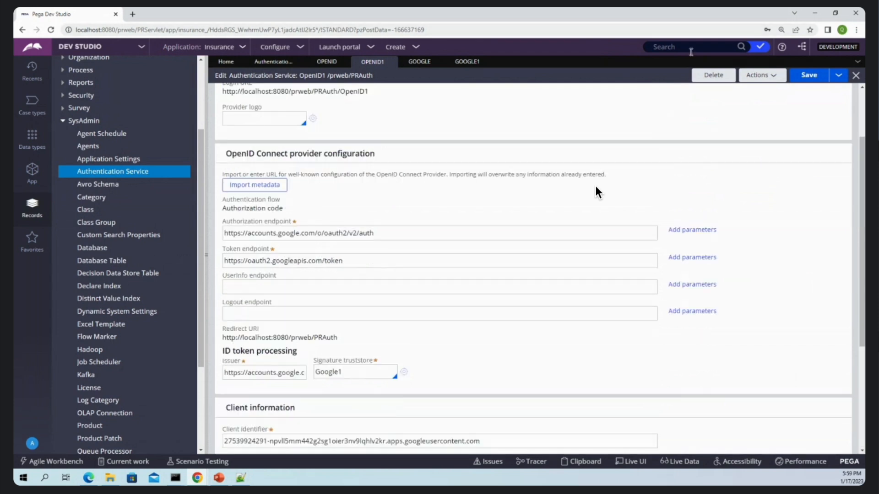
left_click(691, 47)
left_click(722, 147)
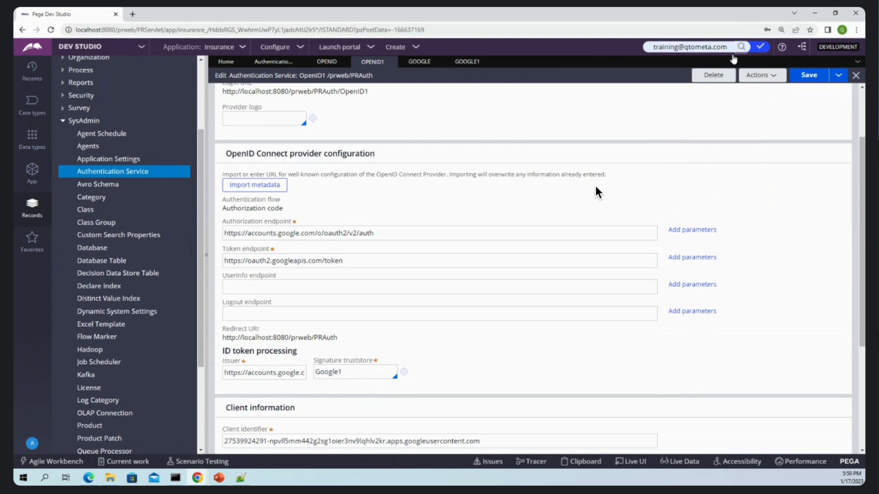
left_click(547, 94)
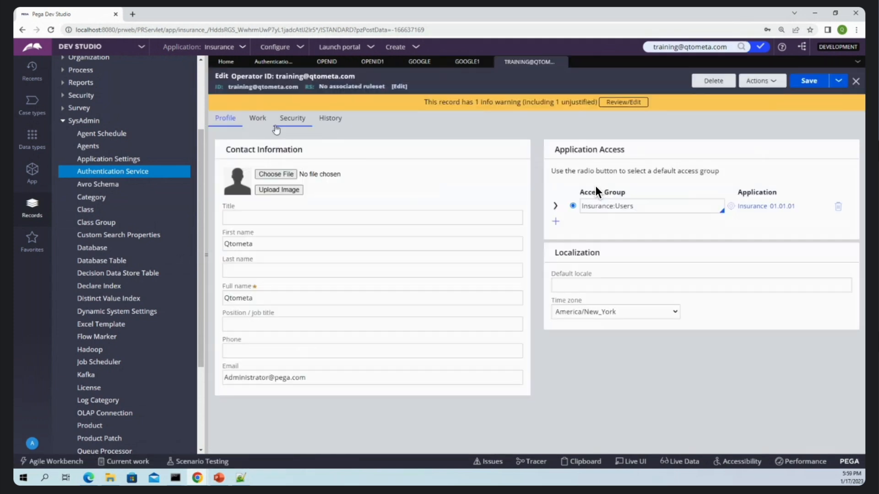
left_click(284, 118)
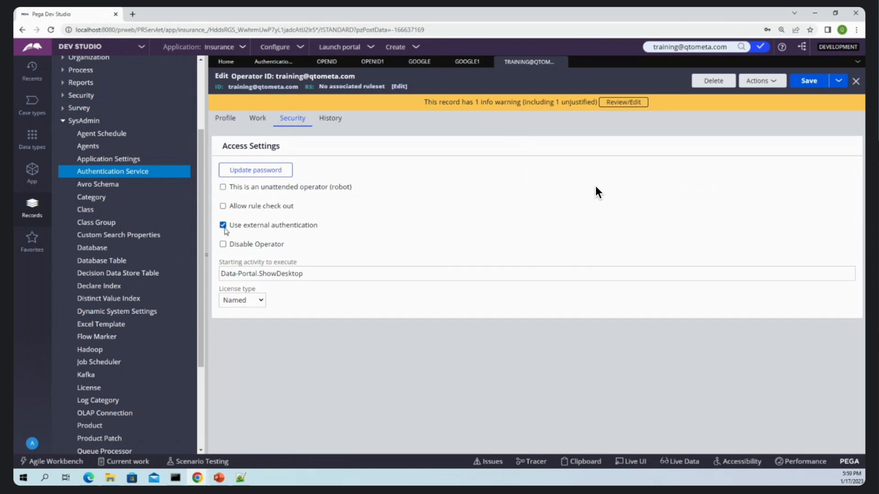
left_click(809, 80)
left_click(562, 62)
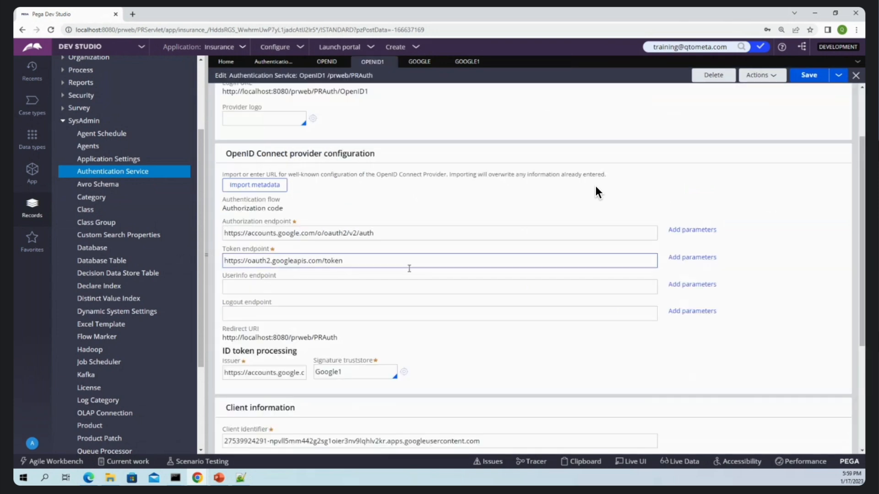
Step: Review the Notepad++ notes and the last setup step, copying the SSO URL for testing, on the PowerPoint slide
left_click(240, 478)
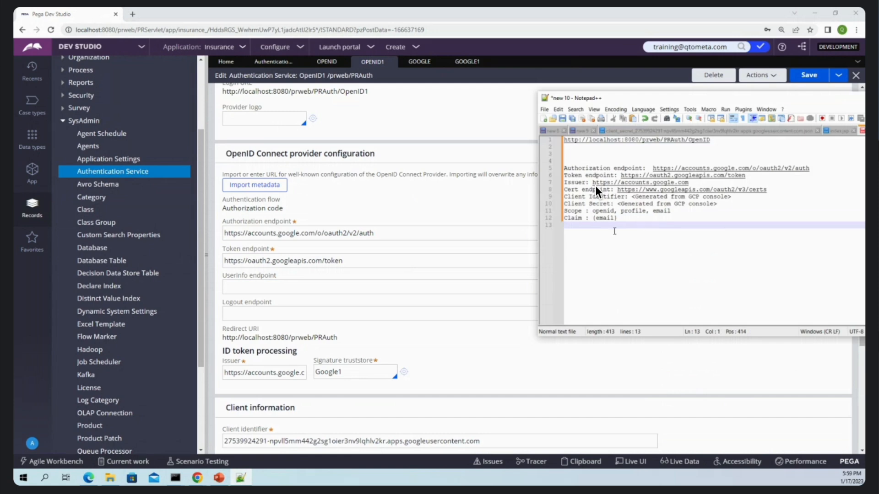
left_click(219, 478)
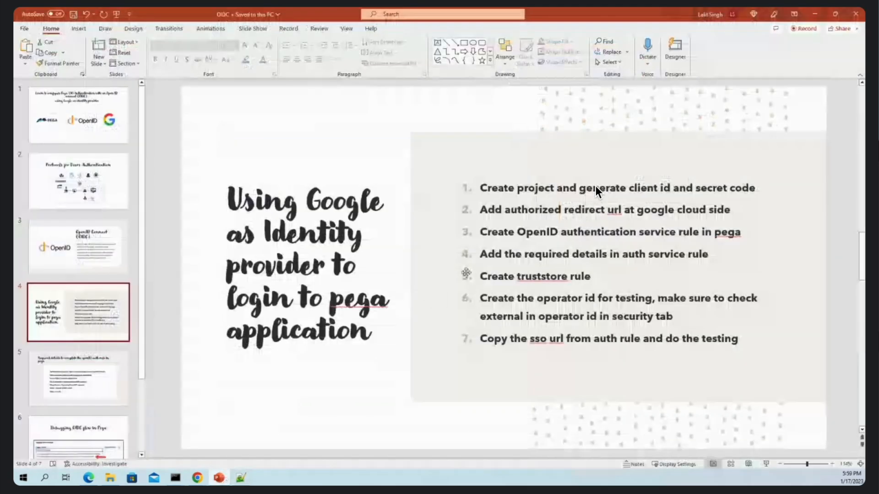
double_click(493, 338)
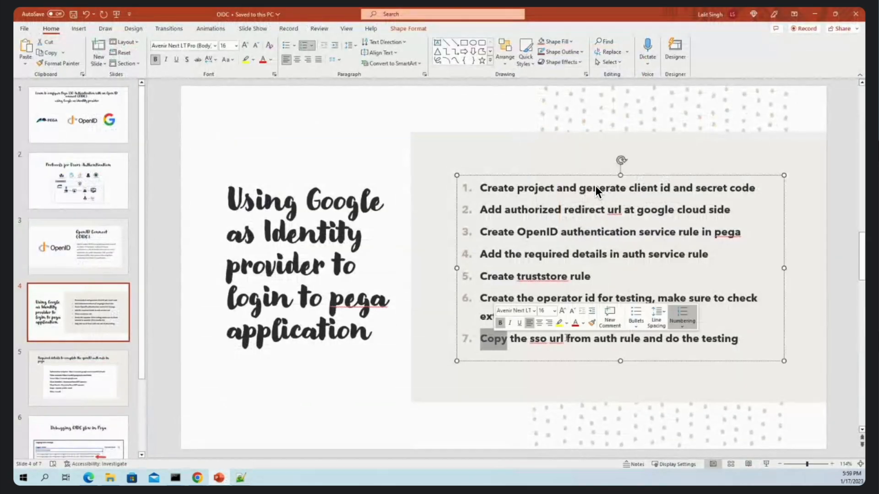
left_click(396, 368)
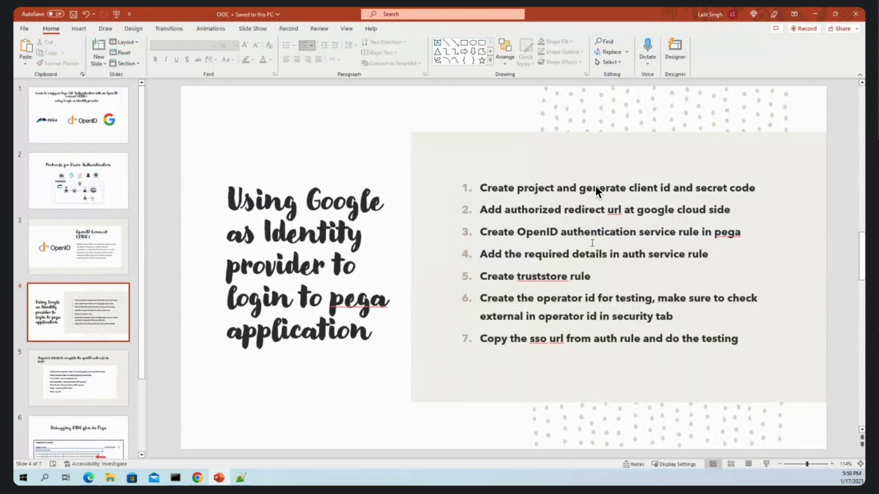
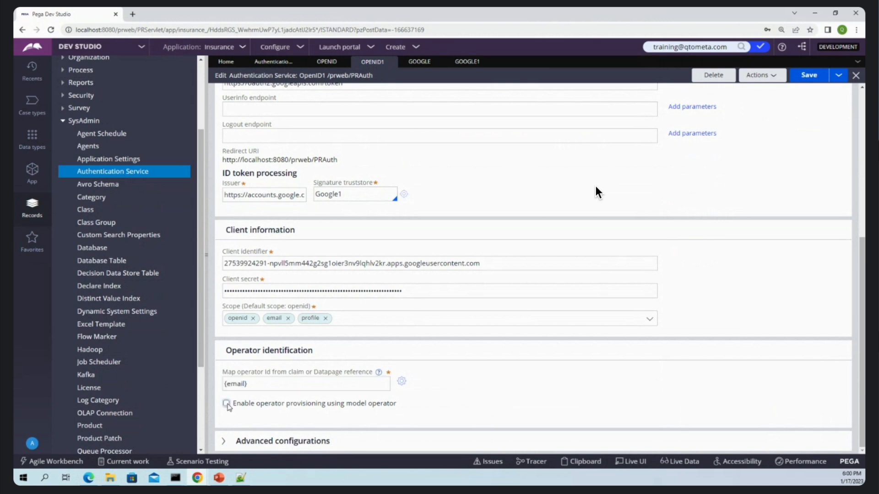
Step: Review the operator provisioning option and the rest of the OpenID1 settings, and save the authentication service
left_click(226, 404)
scroll(438, 366, "up", 6)
scroll(438, 367, "down", 6)
left_click(809, 75)
scroll(493, 309, "up", 6)
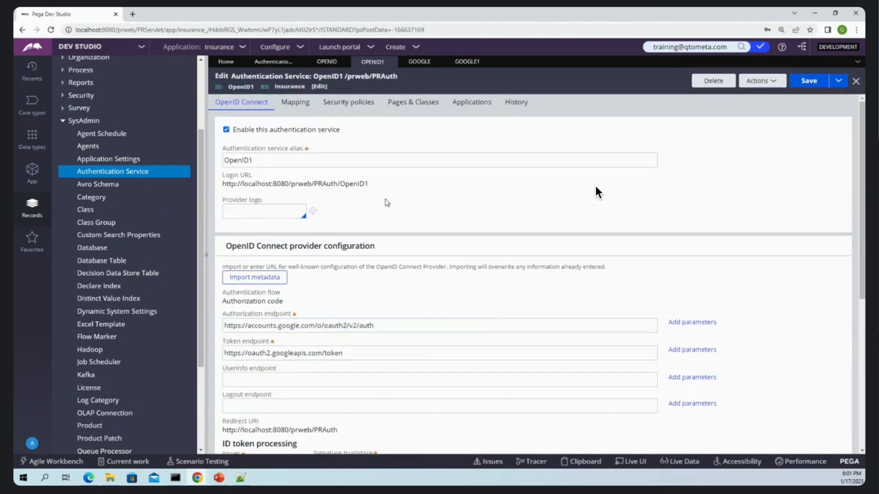
Step: Copy the login URL of the OpenID1 authentication service
triple_click(339, 183)
right_click(338, 183)
left_click(356, 192)
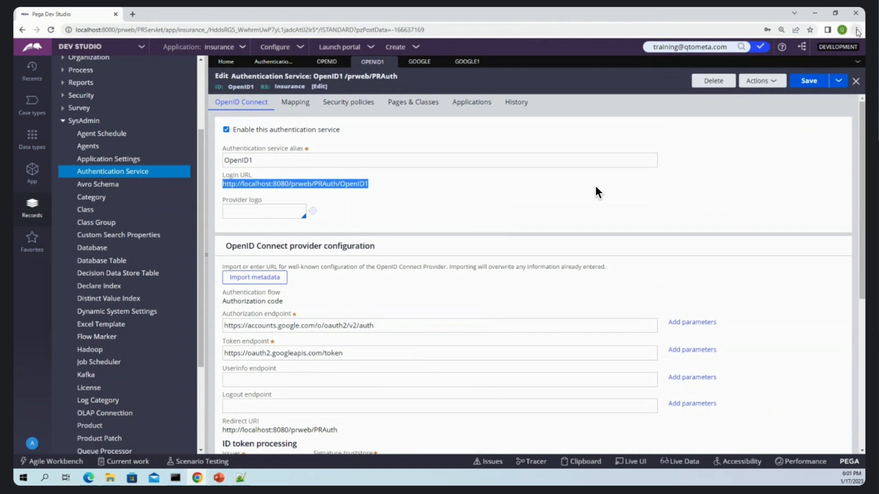
right_click(347, 187)
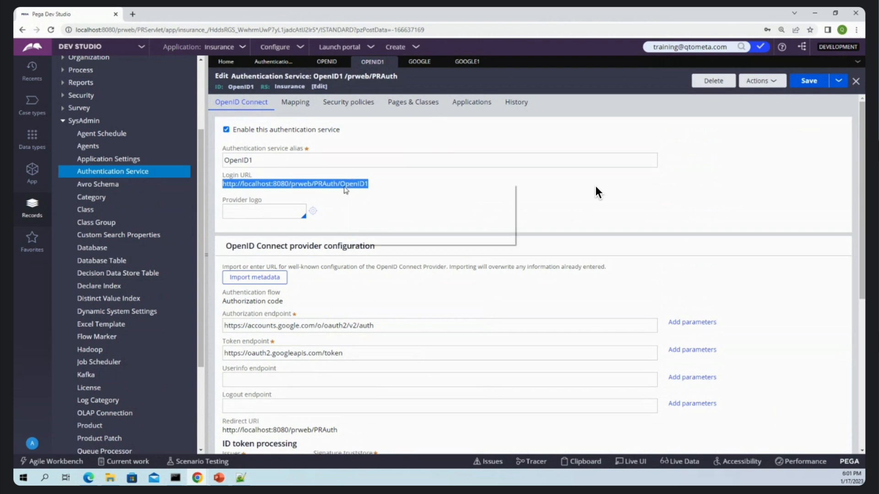
left_click(366, 192)
left_click(809, 81)
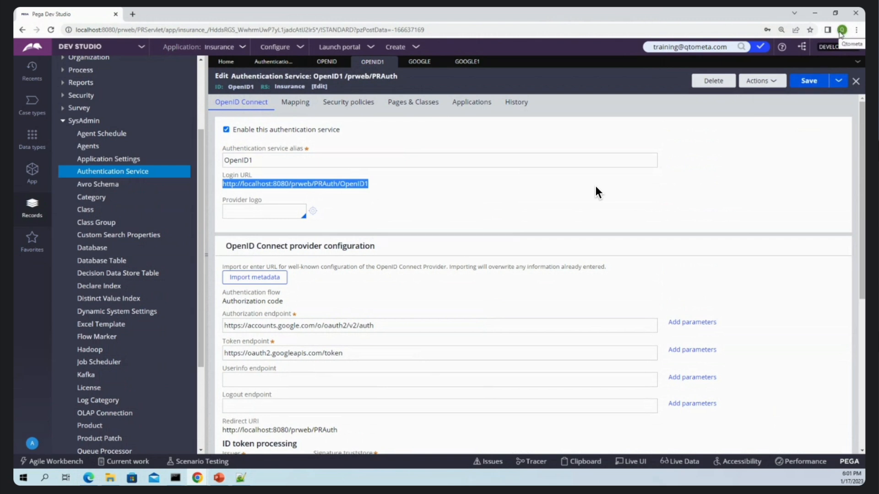
Step: Log off from Dev Studio and decline saving the credentials in the browser
left_click(32, 443)
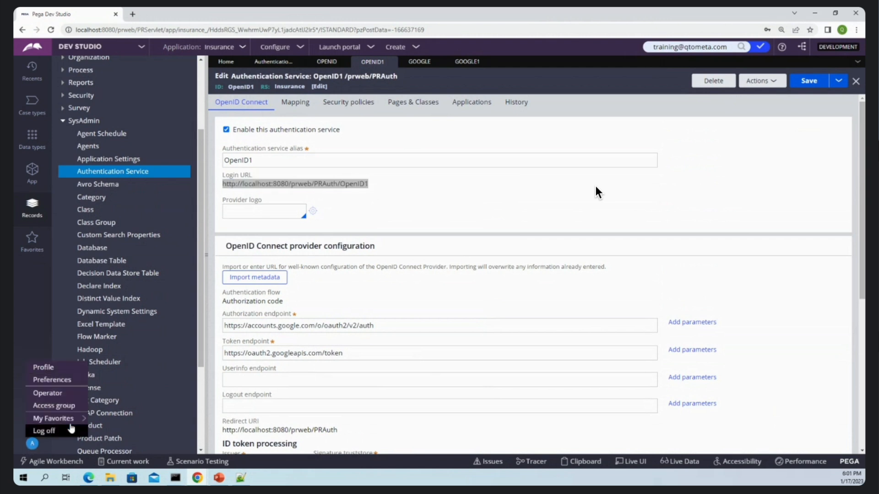
left_click(51, 433)
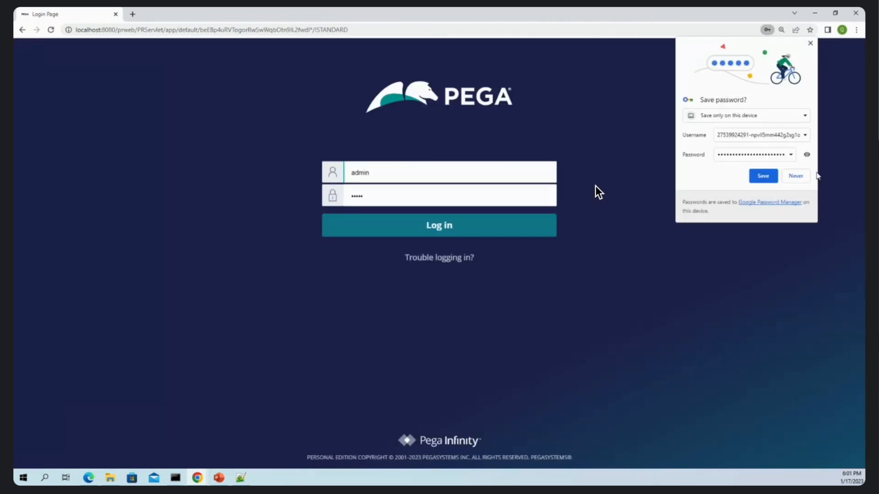
left_click(782, 179)
Step: Open the copied OpenID1 login URL in the browser to start the Google sign-in
left_click(339, 30)
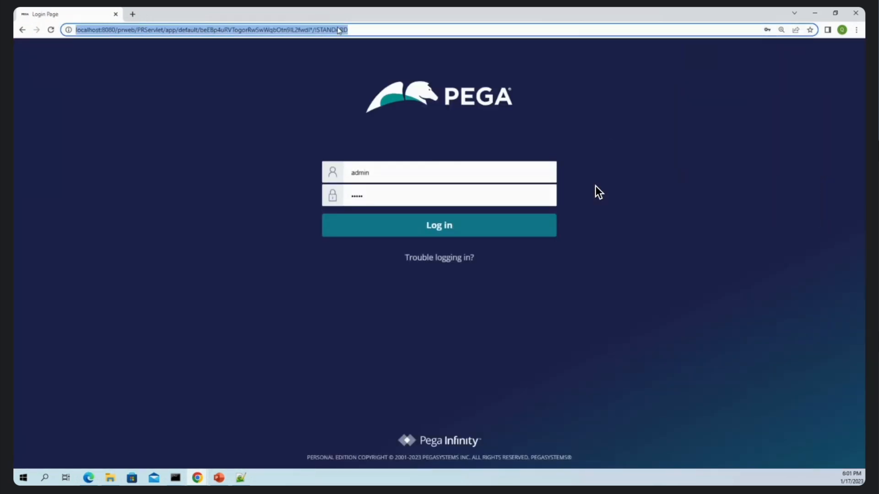
key("ctrl+v")
key("Return")
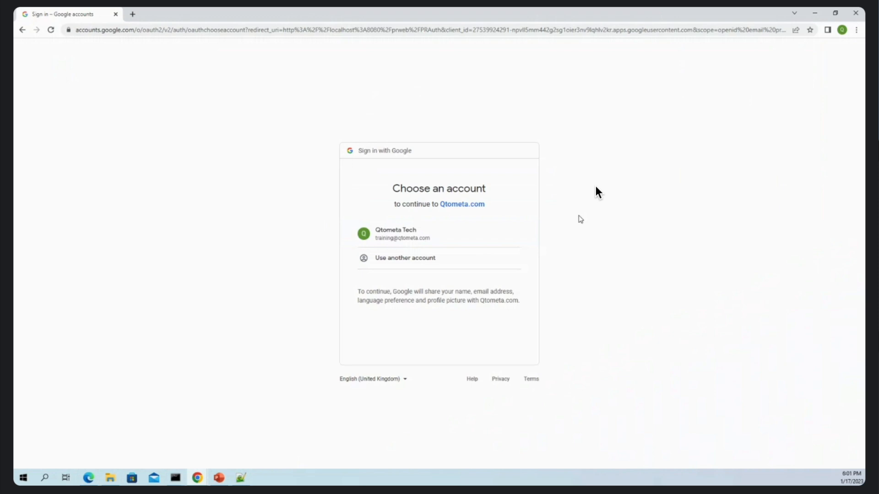
Step: Switch to Edge and check the web application's OAuth client details and authorized redirect URIs in the Google Cloud console
left_click(89, 478)
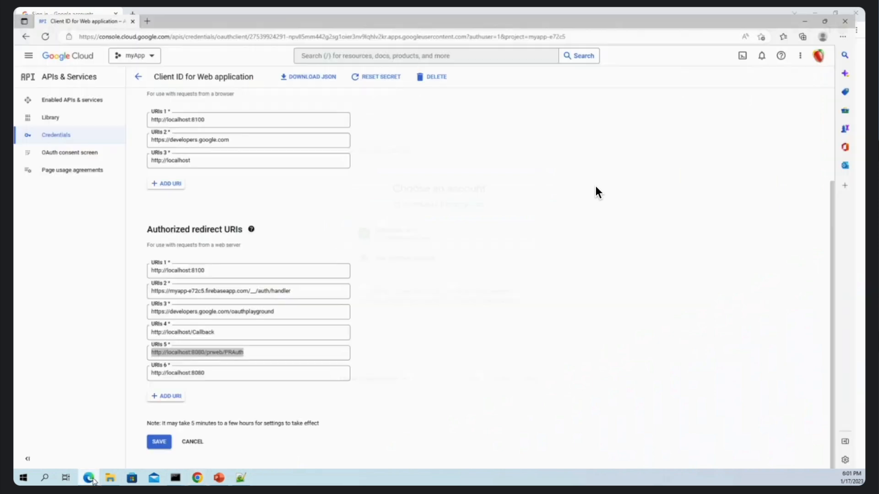
scroll(402, 250, "up", 3)
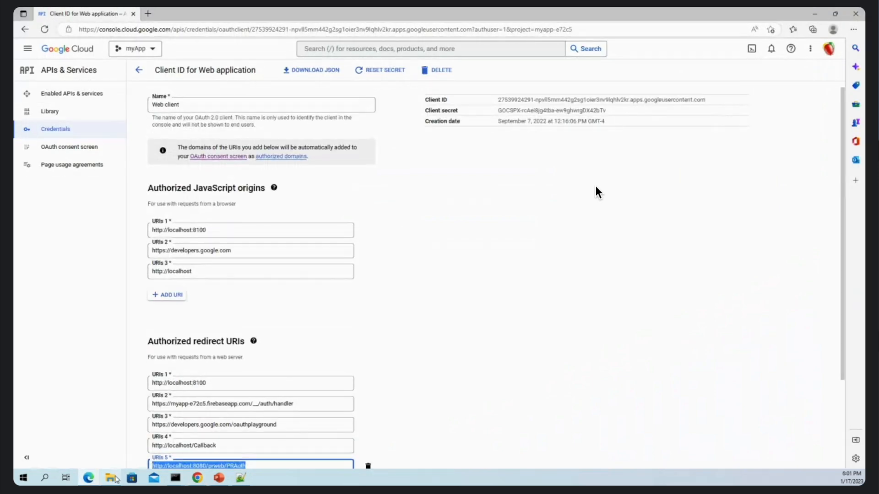
left_click(81, 479)
left_click(86, 480)
left_click(815, 13)
Step: Sign in to the Insurance portal with the listed Google account and log off again
left_click(381, 236)
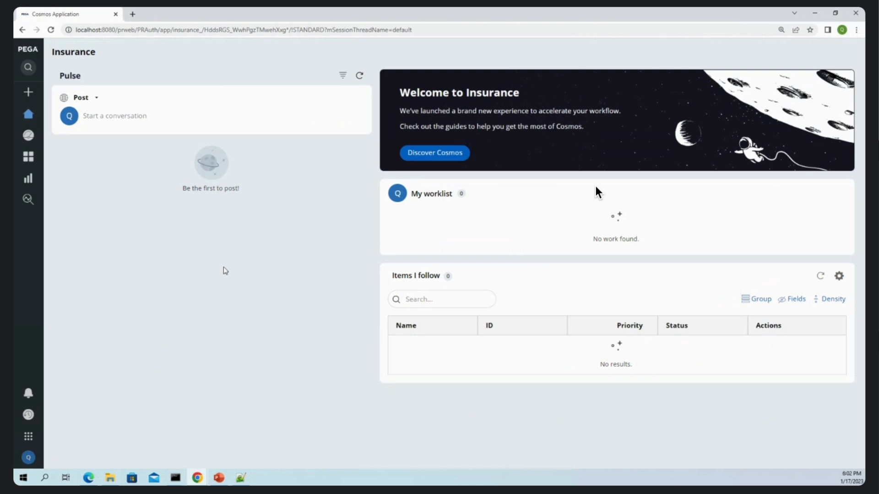
left_click(29, 457)
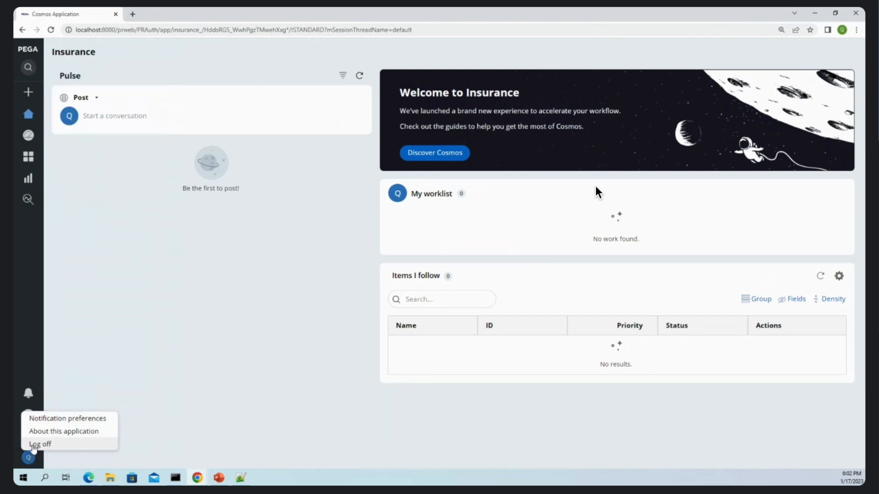
left_click(33, 445)
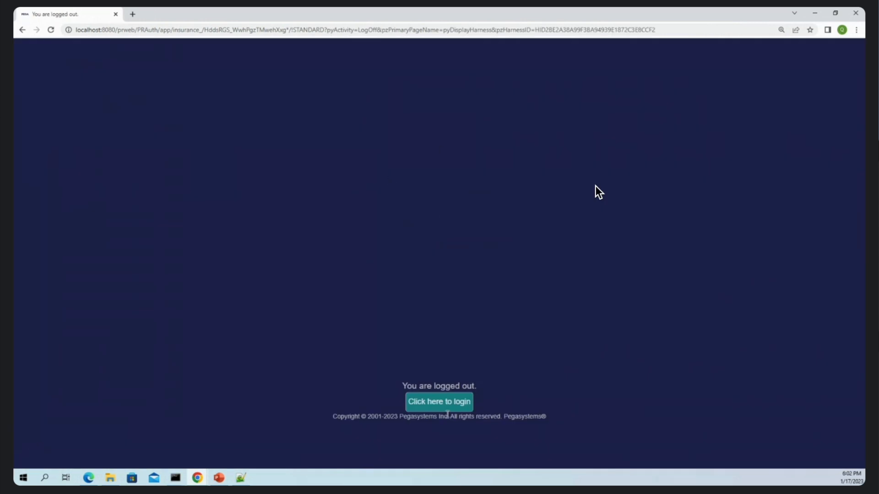
Step: Open the Pega login page at localhost:8080/prweb/PRServlet and log in as admin with the saved credentials
left_click(448, 410)
left_click(240, 31)
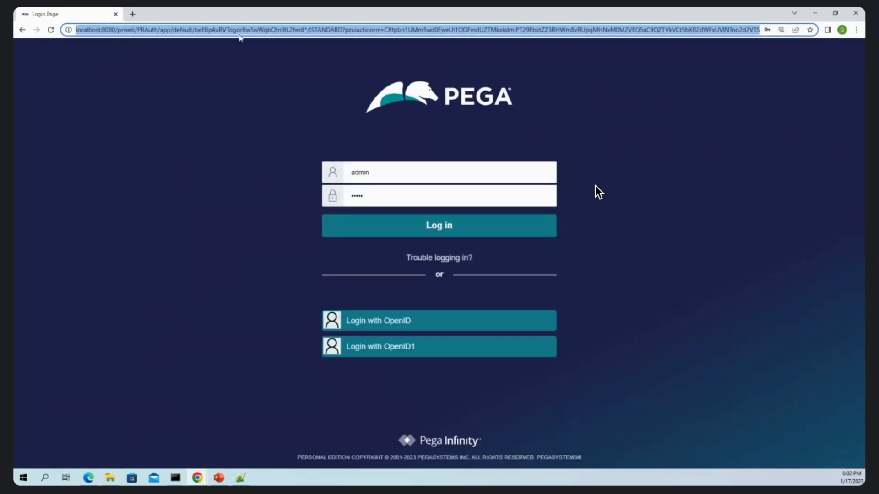
type("lo")
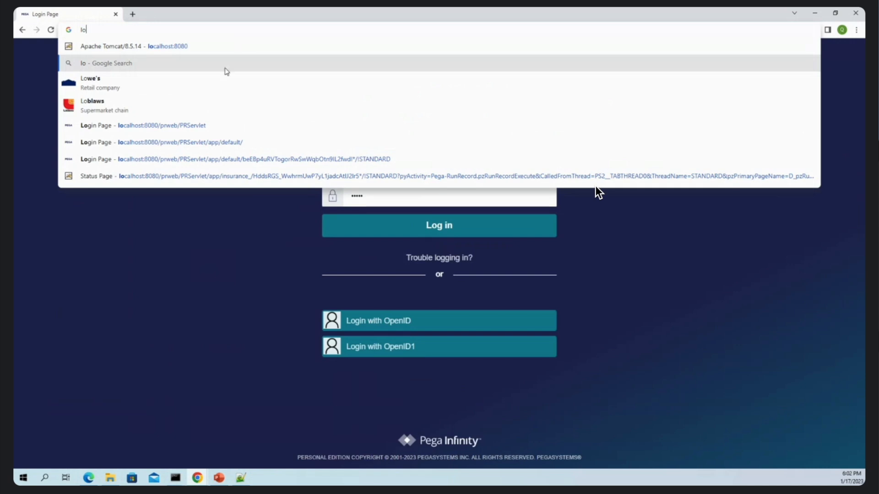
left_click(233, 129)
left_click(419, 171)
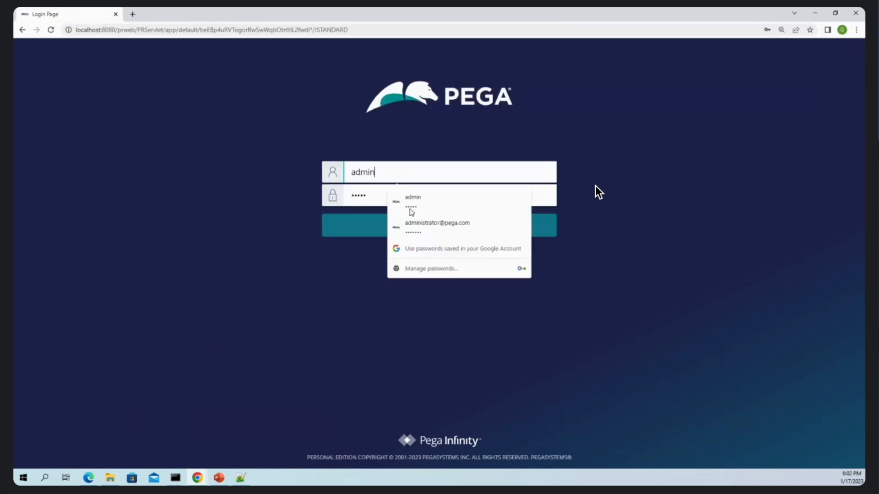
left_click(352, 229)
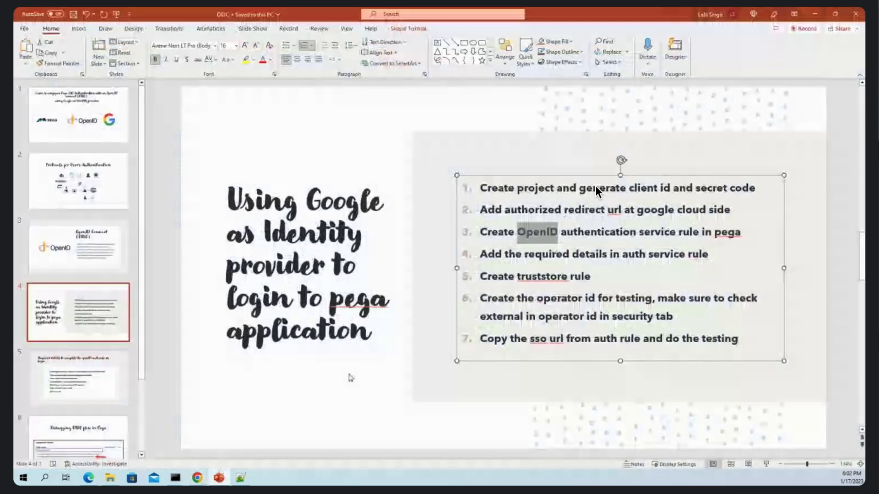
left_click(419, 329)
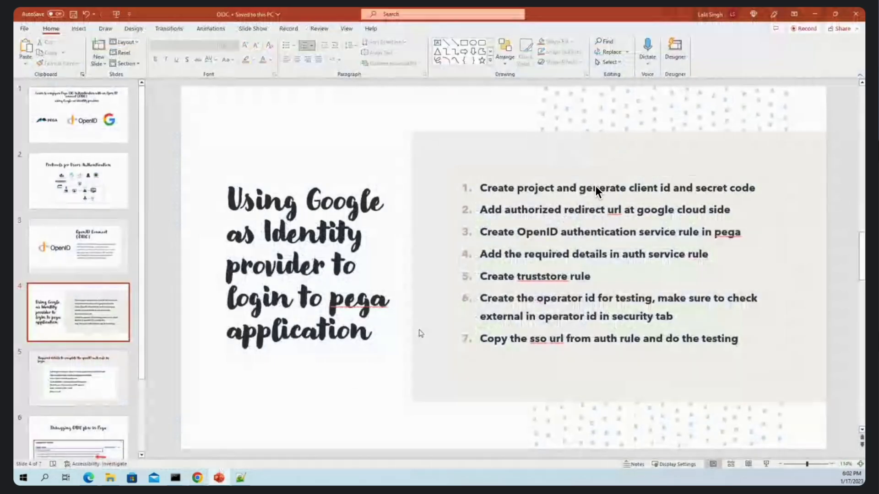
Step: Switch to Pega in Chrome, open Dev Studio and review the OpenID1 authentication service's endpoints, client information and operator mapping
left_click(78, 379)
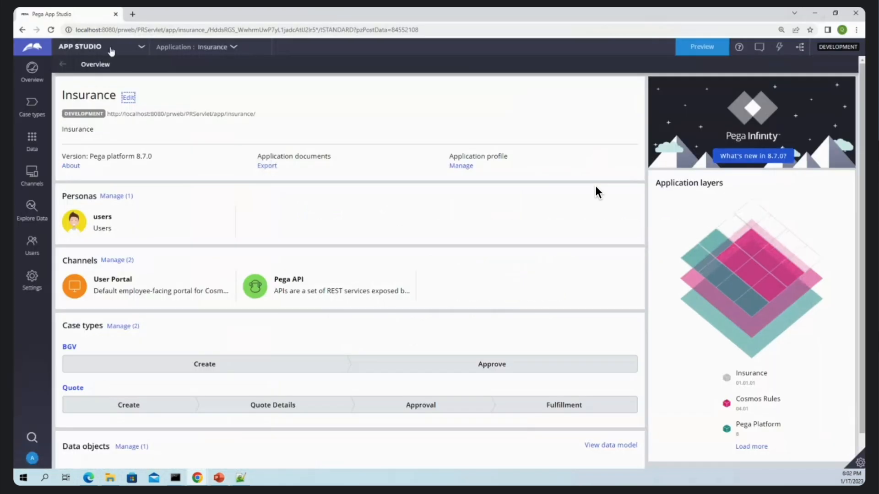
left_click(111, 51)
left_click(78, 79)
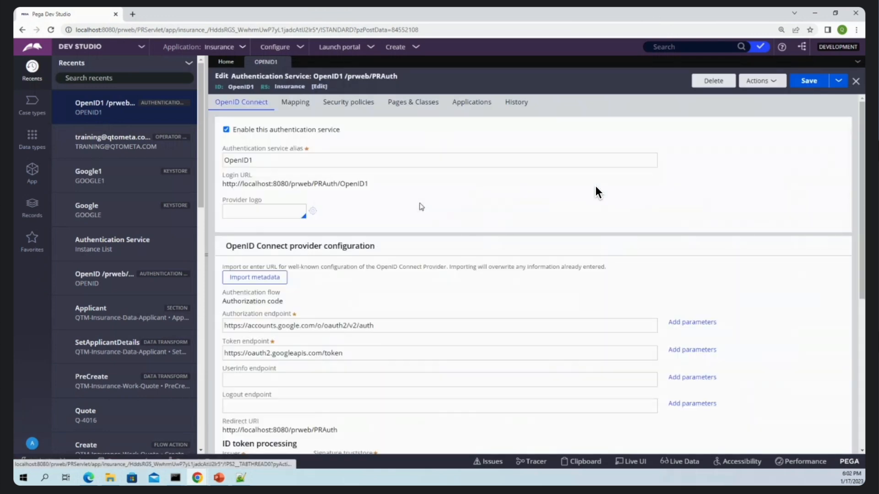
scroll(440, 321, "down", 4)
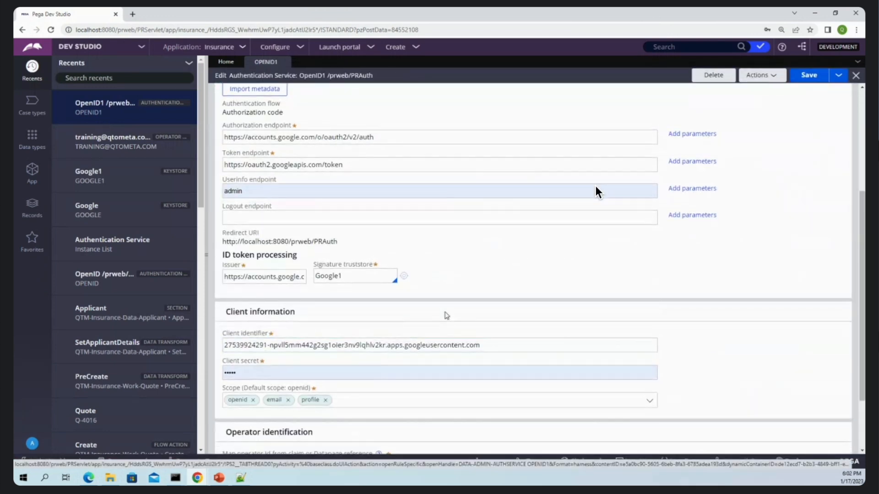
scroll(476, 293, "down", 2)
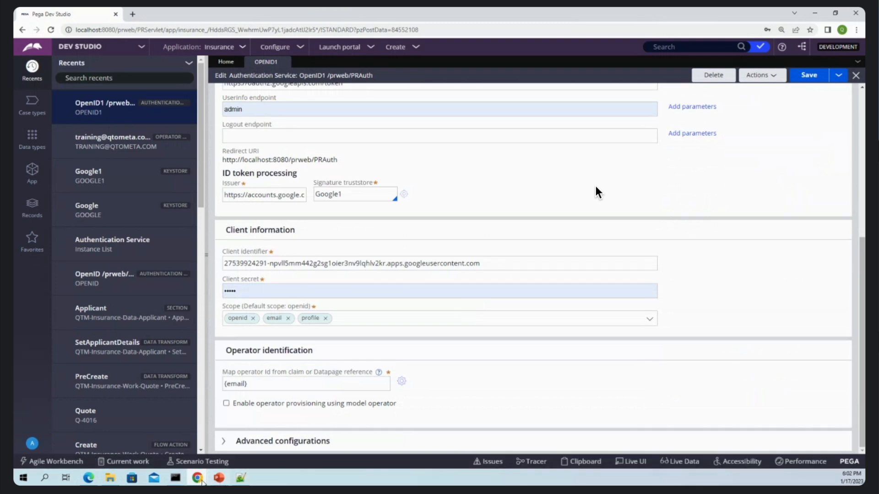
Step: Switch to PowerPoint and view the slides on debugging the OIDC flow and viewing JWT token contents, then return to Chrome
left_click(219, 478)
scroll(499, 221, "down", 1)
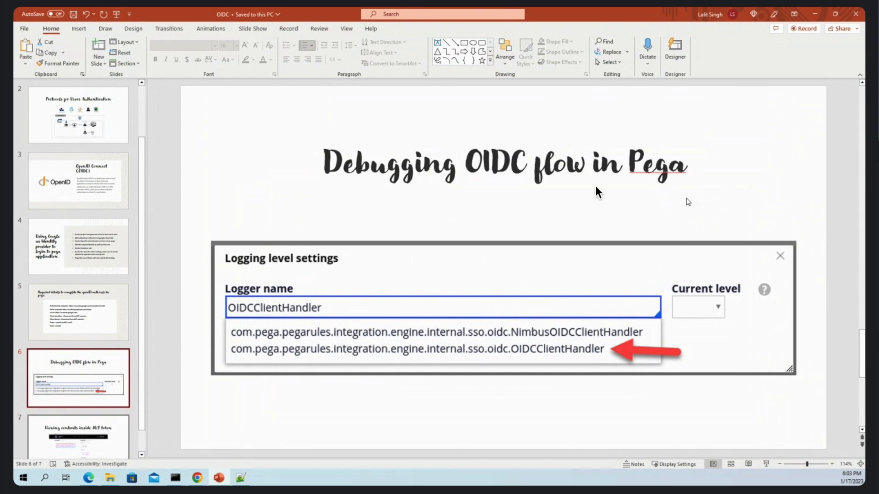
left_click(65, 424)
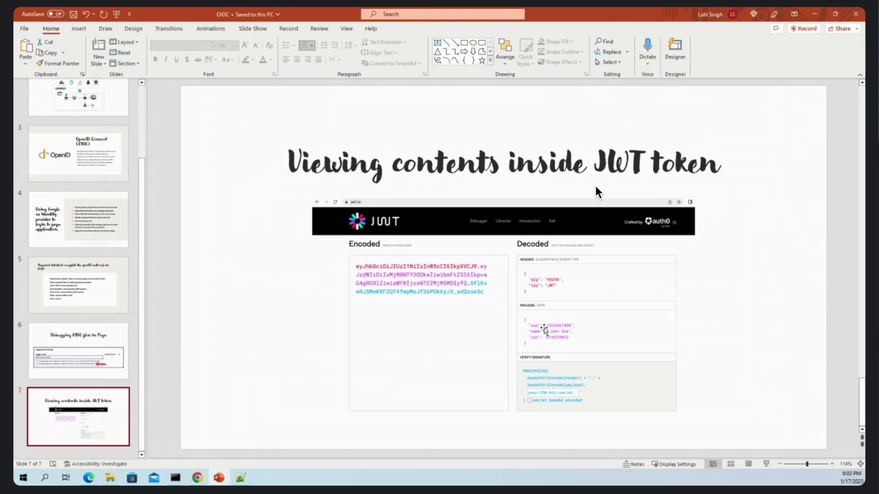
left_click(814, 13)
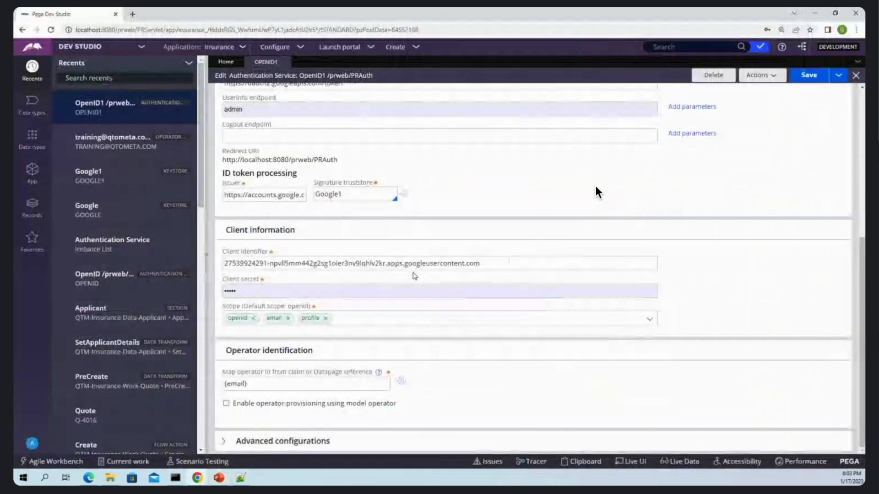
Step: Examine the login URL, redirect URI and authorization endpoint of the OpenID1 authentication service
scroll(439, 256, "up", 10)
scroll(451, 269, "down", 3)
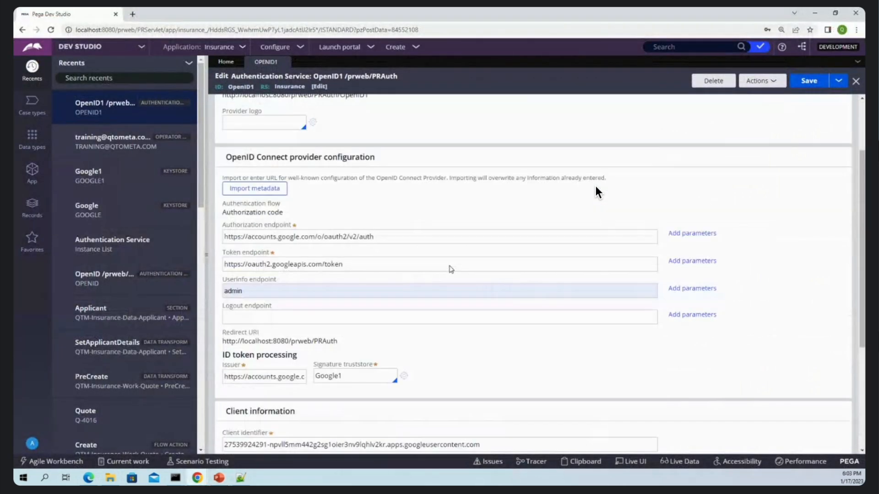
left_click(403, 225)
left_click_drag(401, 224, 123, 218)
scroll(520, 247, "up", 3)
left_click(343, 188)
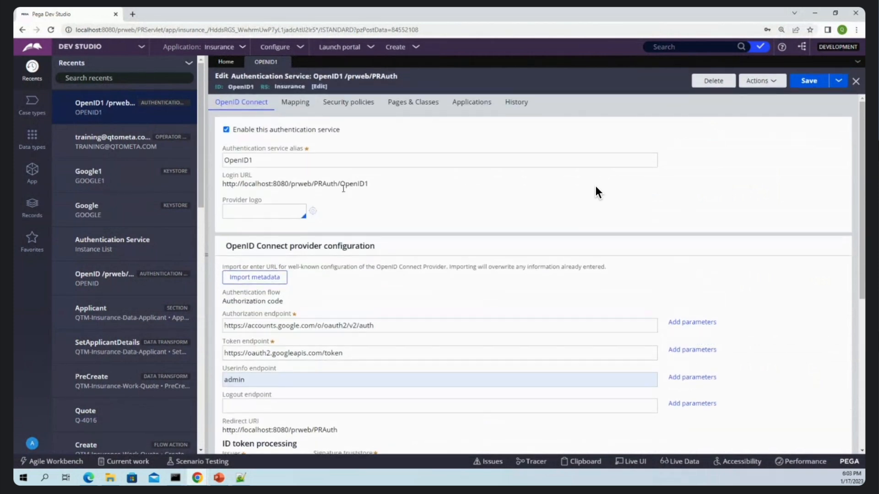
triple_click(344, 183)
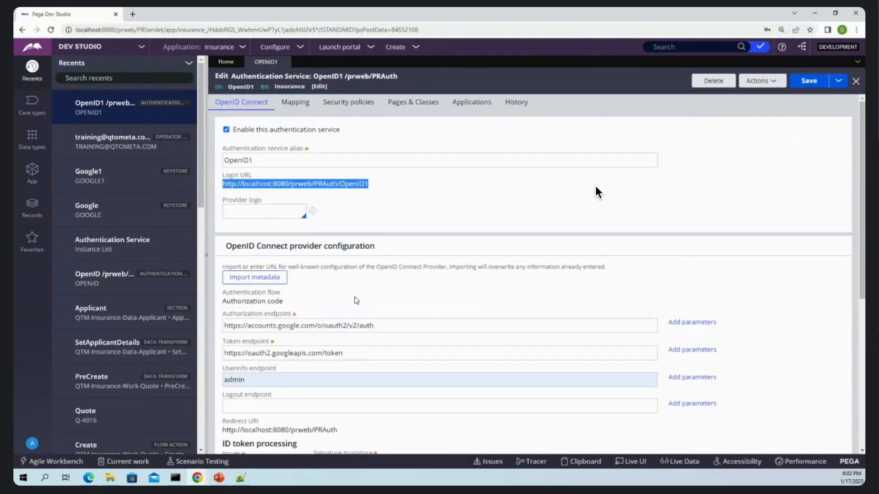
scroll(597, 192, "down", 3)
left_click_drag(352, 289, 222, 286)
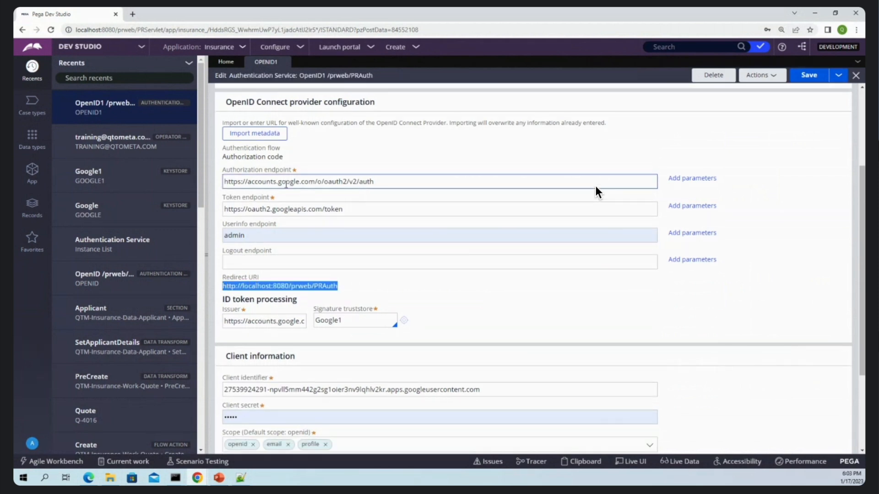
triple_click(287, 181)
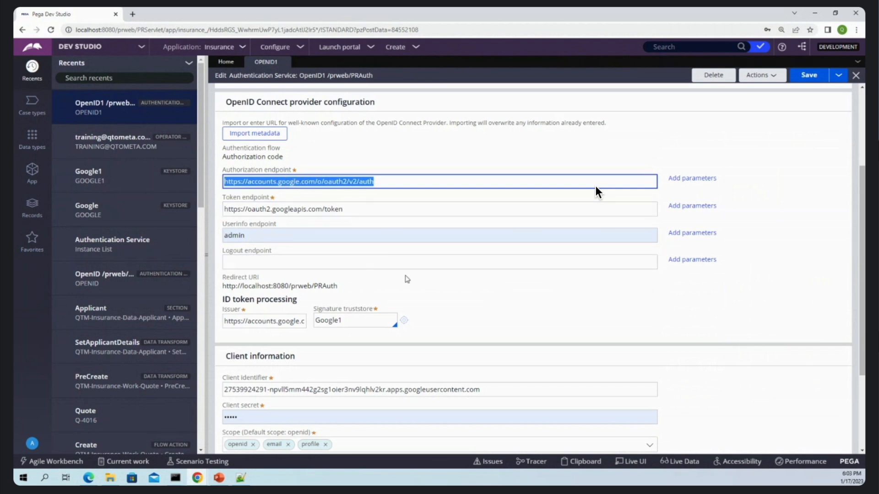
Step: Examine the client identifier, client secret and token endpoint fields of the OpenID1 authentication service without changing them
scroll(406, 279, "down", 3)
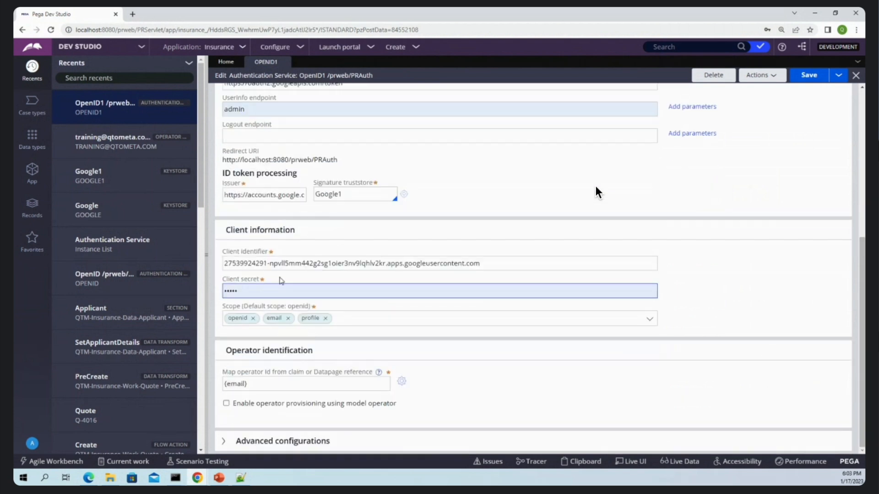
double_click(287, 263)
left_click(264, 291)
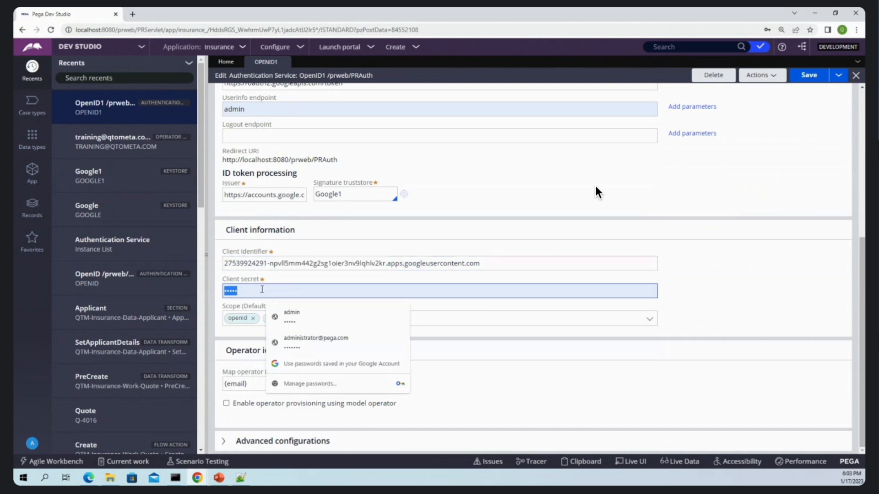
left_click(588, 213)
scroll(578, 231, "up", 3)
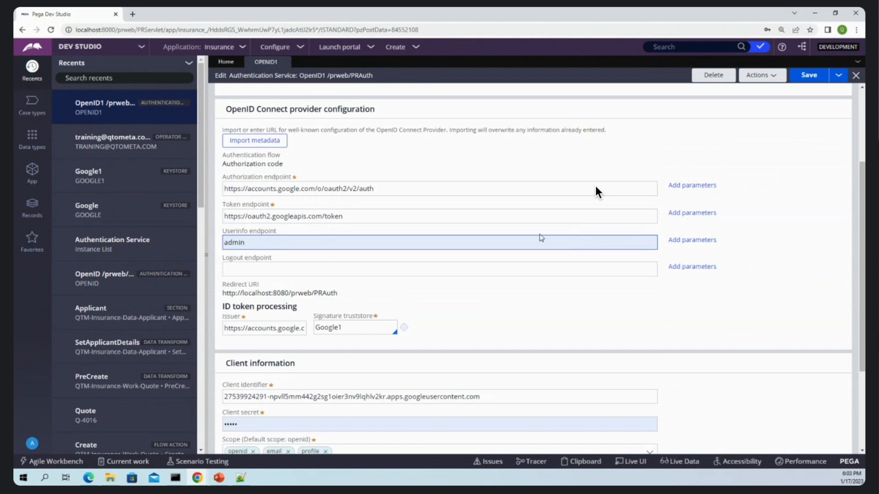
left_click(380, 218)
double_click(380, 217)
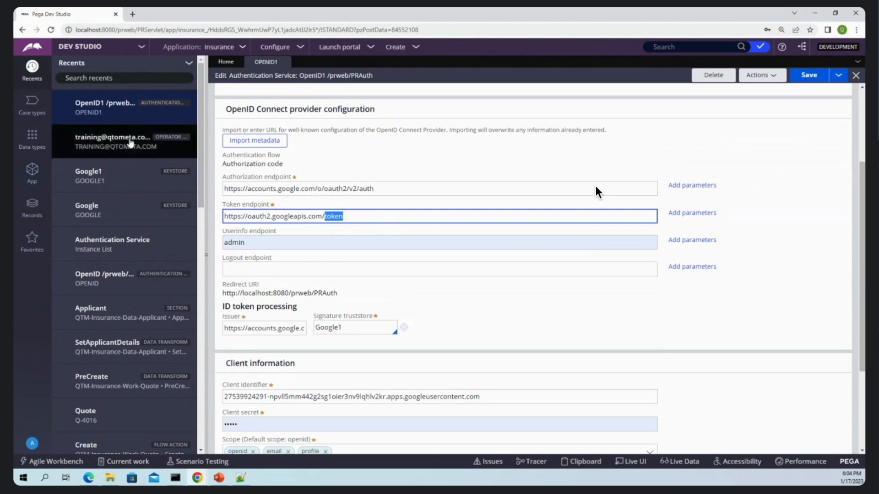
Step: Reload the Pega portal, switch to Admin Studio and open the log categories
left_click(95, 46)
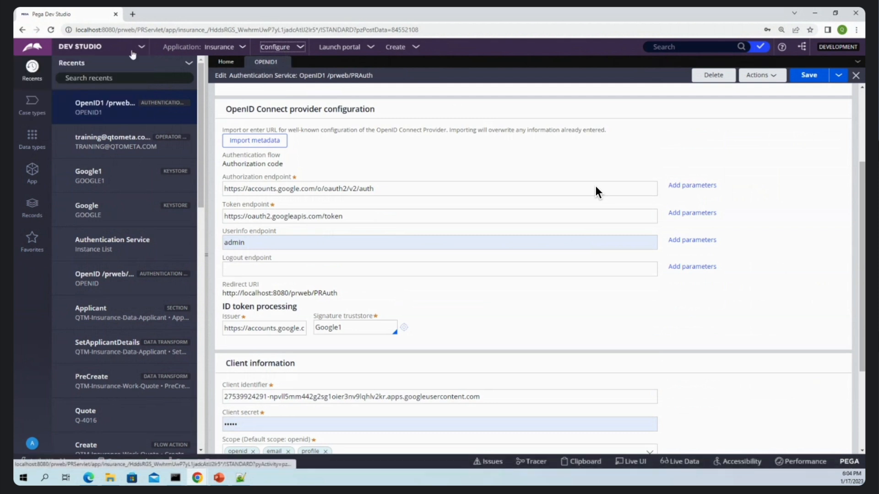
left_click(51, 29)
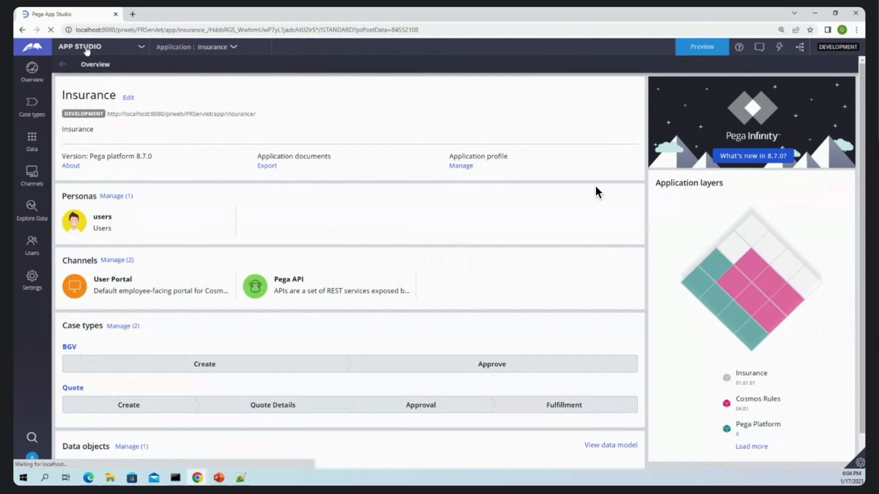
left_click(90, 47)
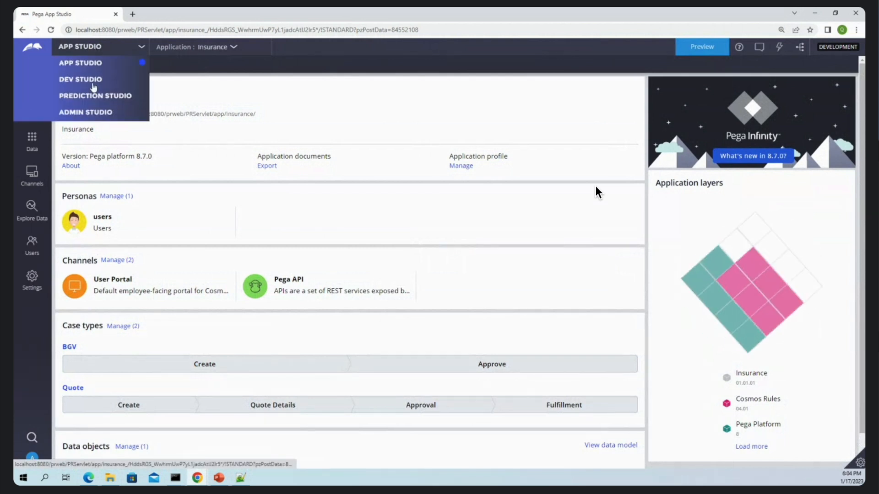
left_click(81, 112)
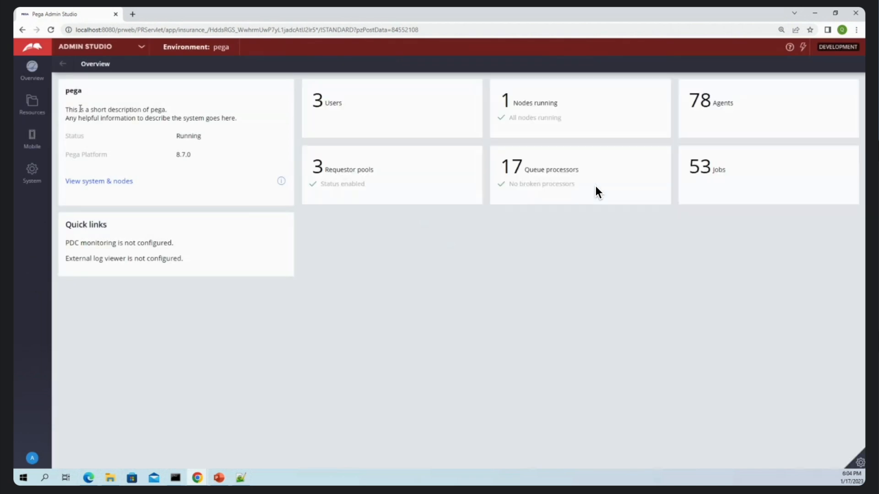
left_click(38, 81)
left_click(32, 106)
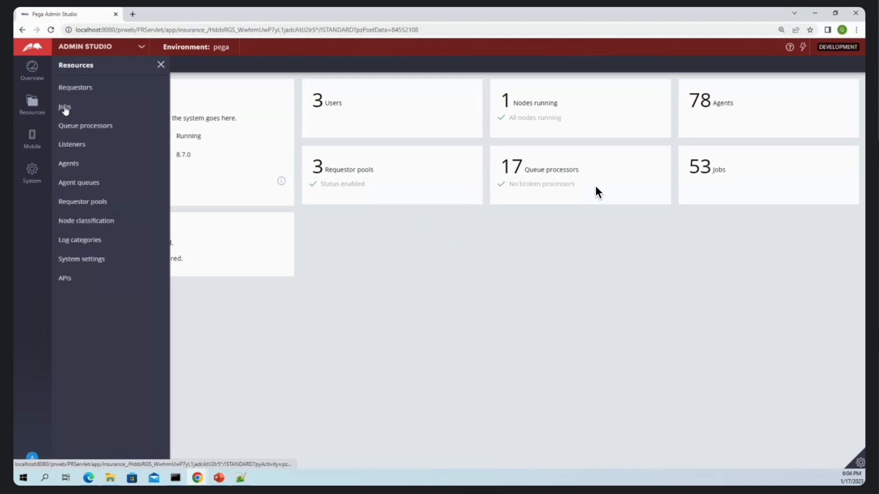
left_click(86, 240)
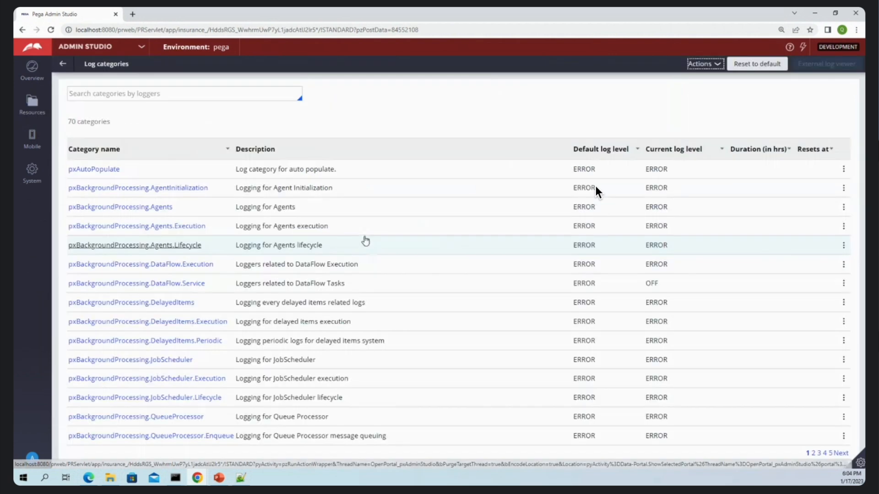
Step: Create a log category named OIDC with the description OIDC, looking up its loggers with "oidcc"
left_click(704, 64)
left_click(714, 76)
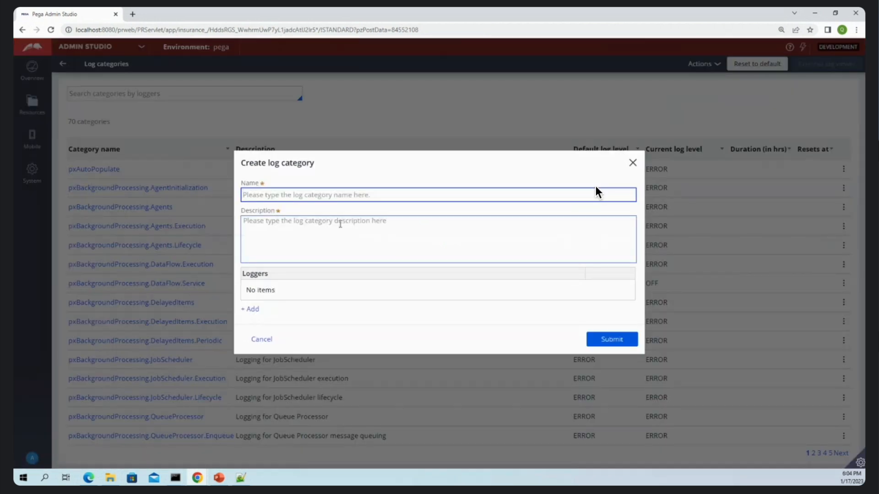
type("O")
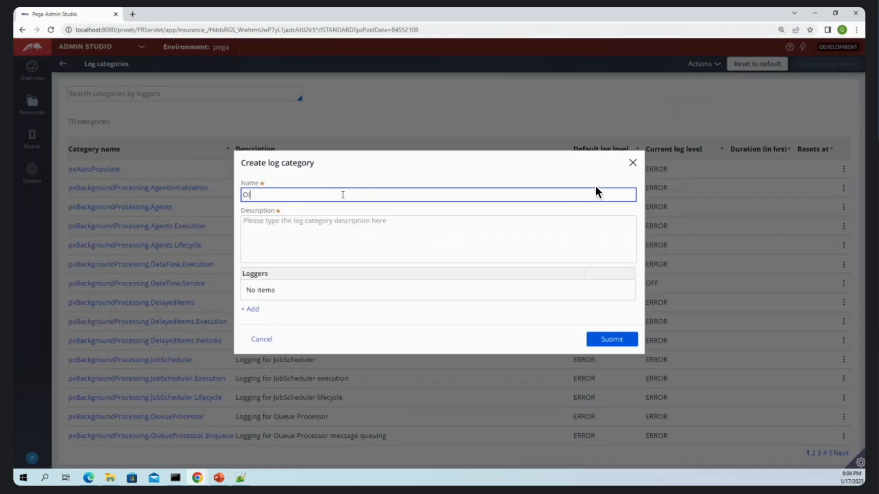
left_click(288, 238)
type("OIDC")
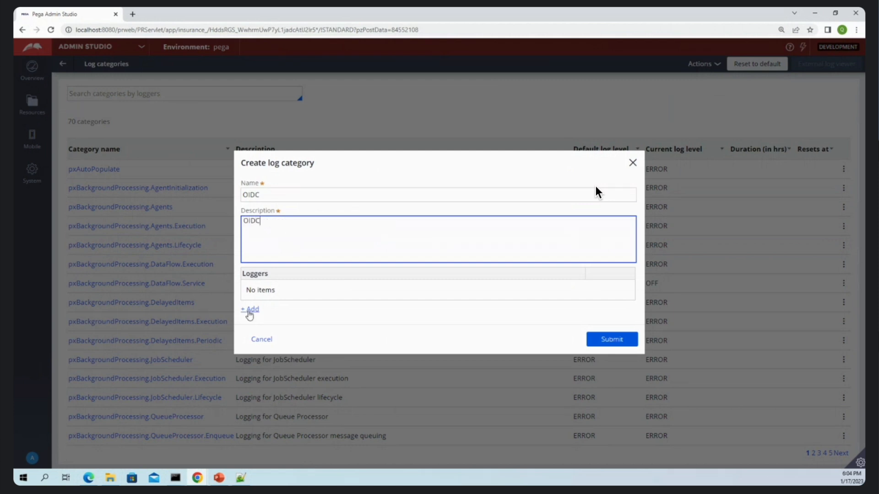
left_click(251, 310)
type("oidcc")
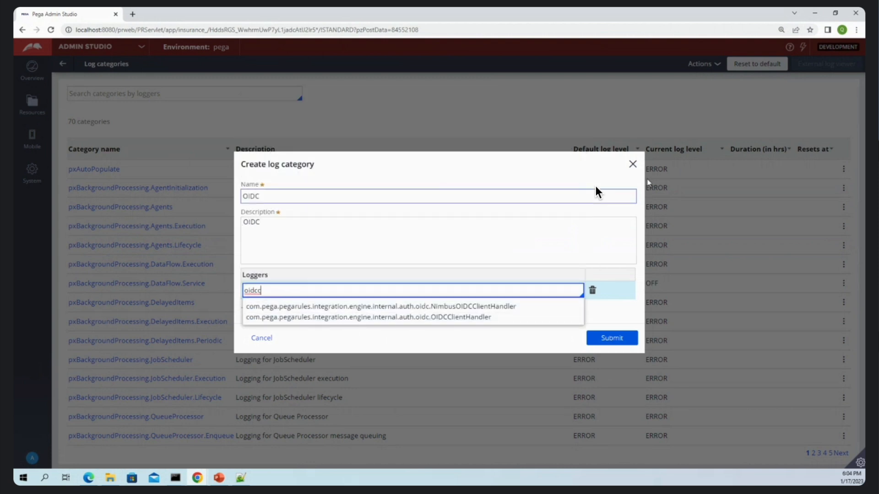
left_click(632, 165)
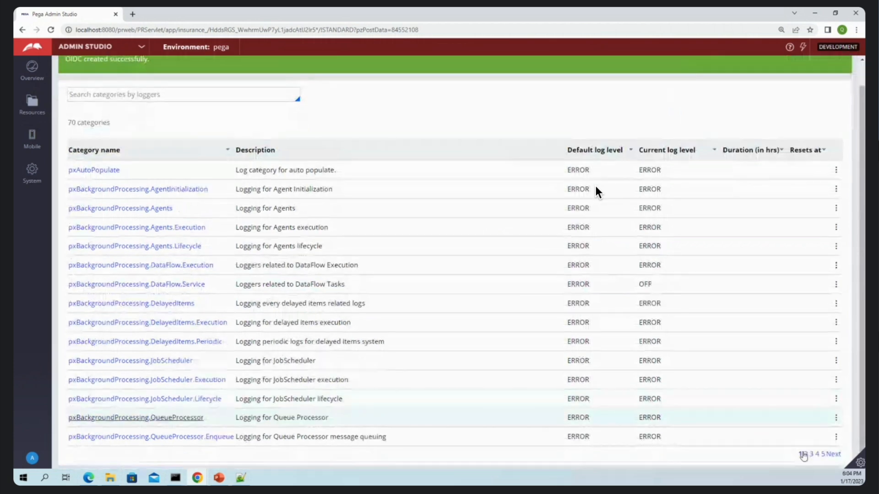
Step: View the details and assigned loggers of the test log category on the last page of the list
left_click(823, 454)
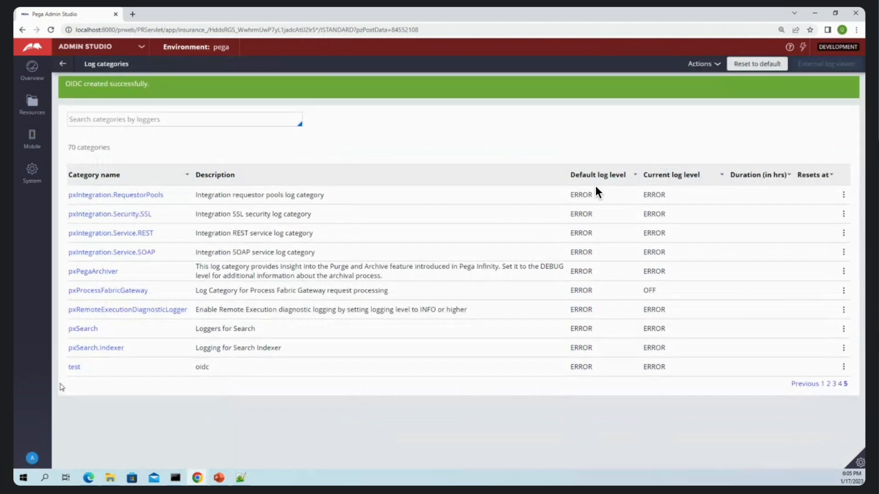
left_click(74, 368)
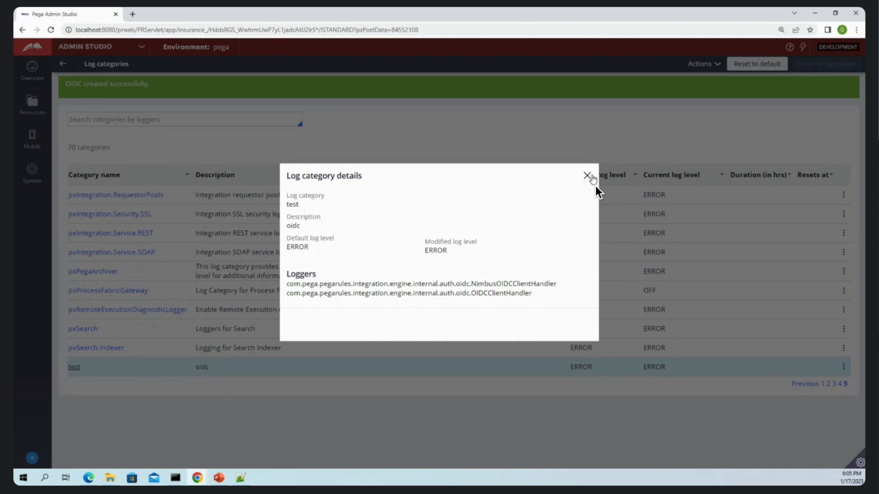
left_click(588, 176)
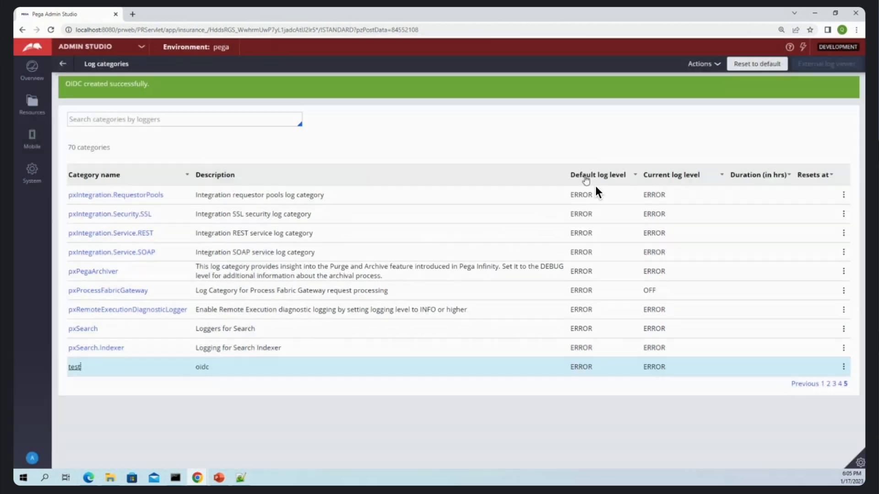
Step: Set the log level of the test log category to ALL, keeping the reset time of 24 hours
left_click(844, 367)
left_click(819, 382)
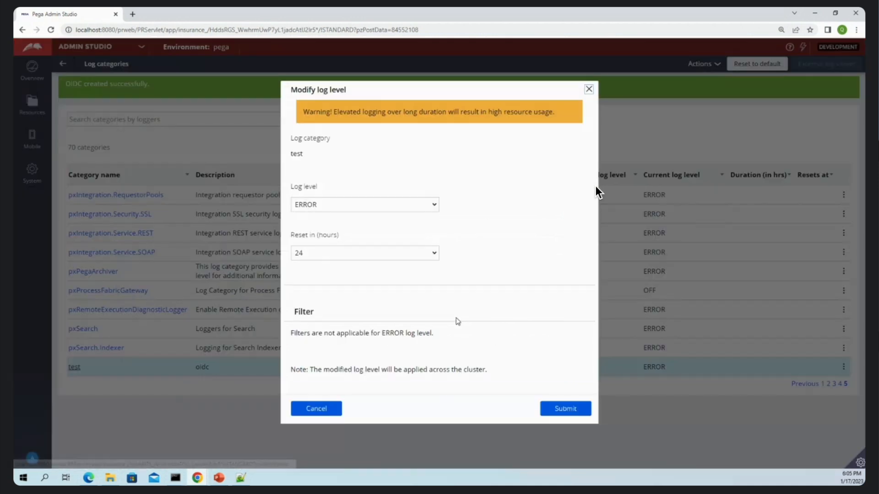
left_click(339, 205)
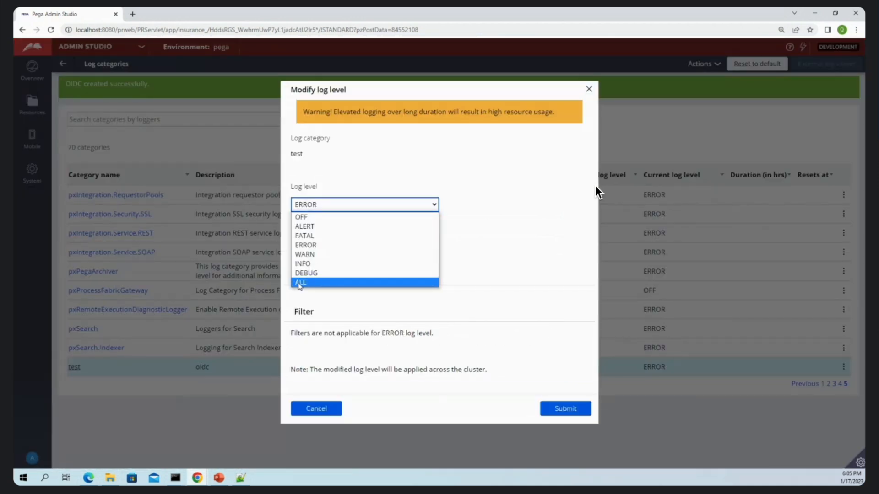
left_click(300, 284)
left_click(559, 410)
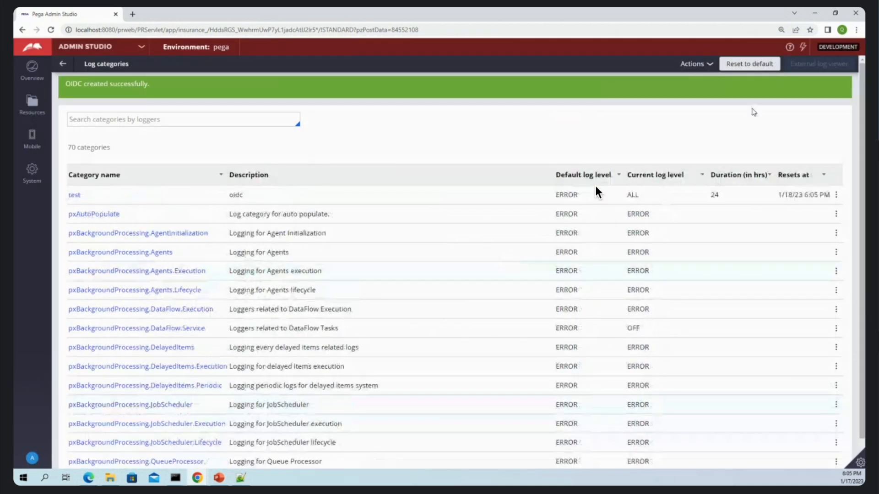
Step: Return to Dev Studio and copy the client secret from the notes in Notepad++
left_click(105, 47)
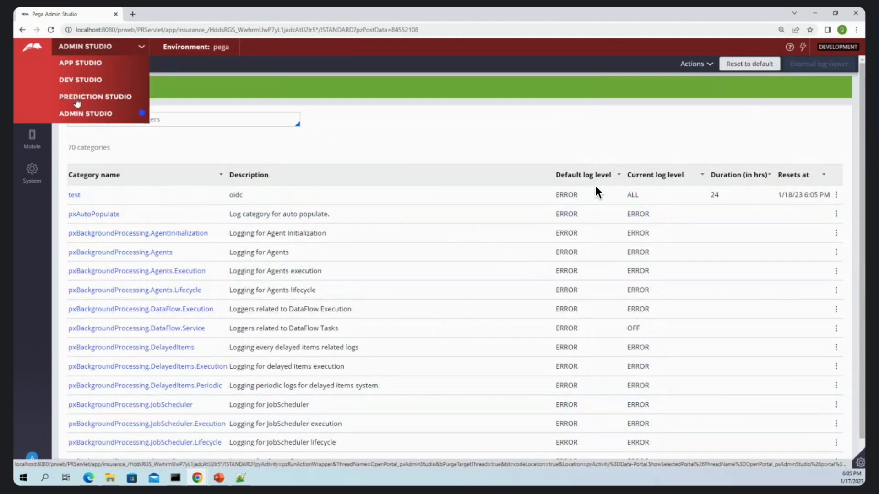
left_click(79, 82)
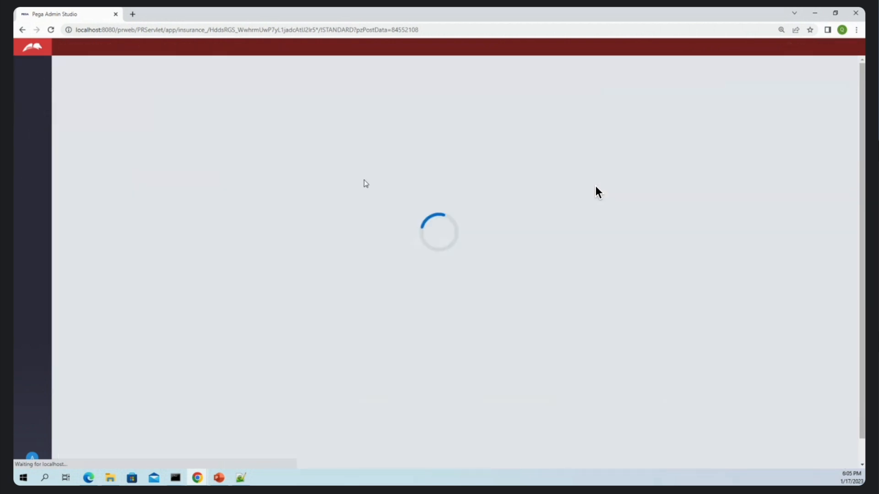
left_click(239, 479)
left_click_drag(732, 99, 650, 484)
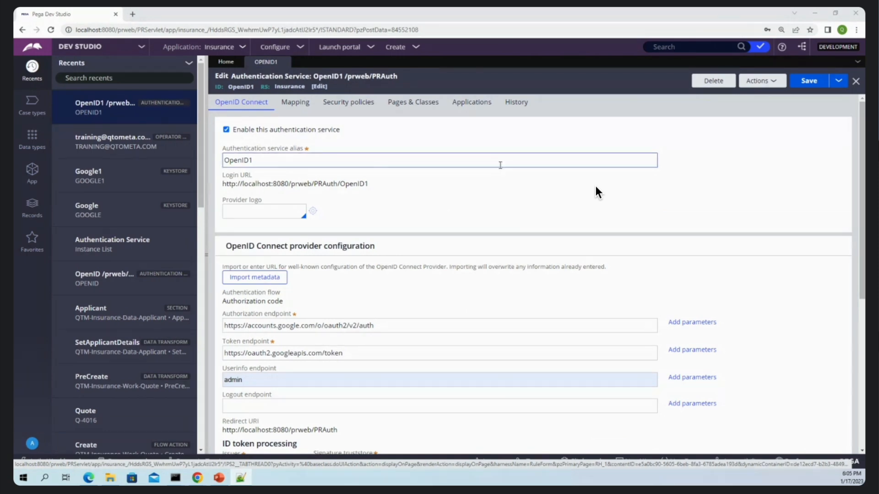
Step: Replace the client secret of the OpenID1 authentication service with the copied one and save the record
scroll(500, 167, "down", 5)
double_click(299, 334)
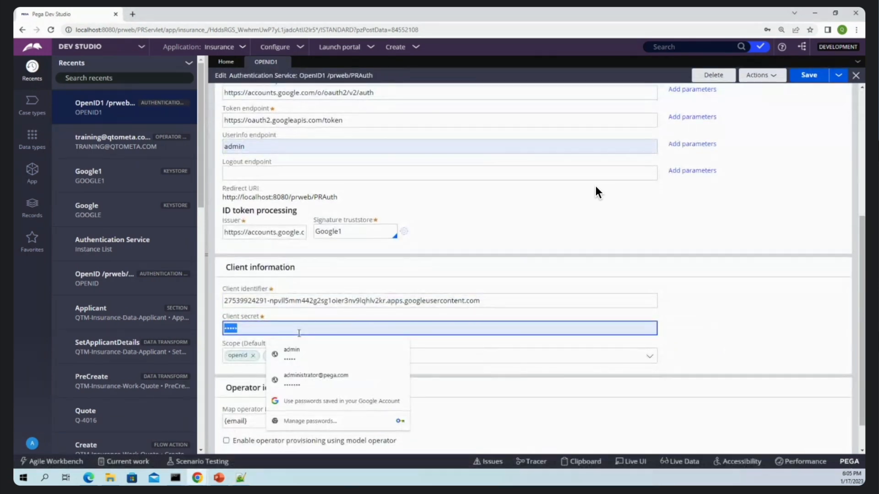
key("ctrl+v")
left_click(811, 76)
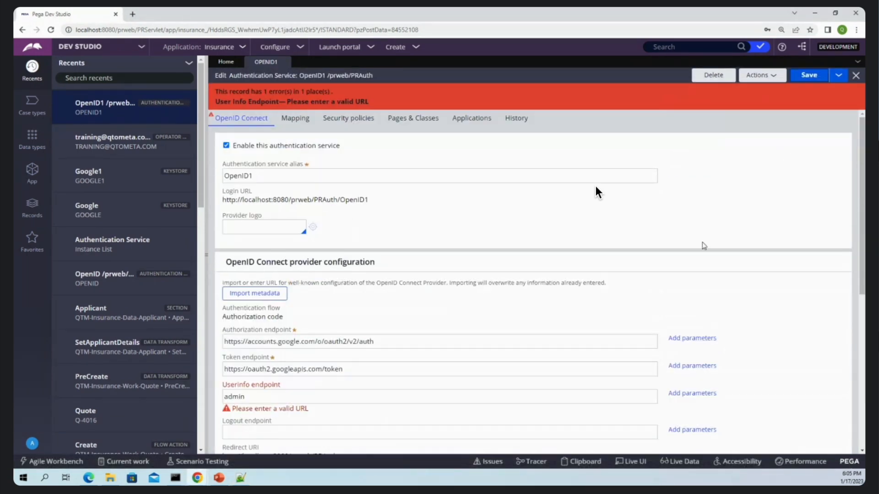
Step: Clear the Userinfo endpoint of the OpenID1 authentication service and save the record
double_click(284, 401)
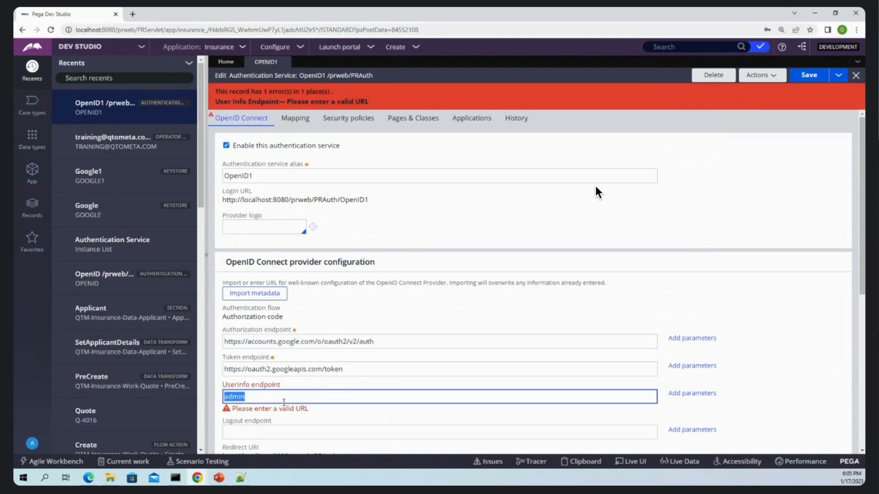
key("BackSpace")
key("ctrl+s")
scroll(730, 202, "down", 5)
Step: Copy the login URL of the OpenID1 service and open it in a new incognito window
double_click(309, 188)
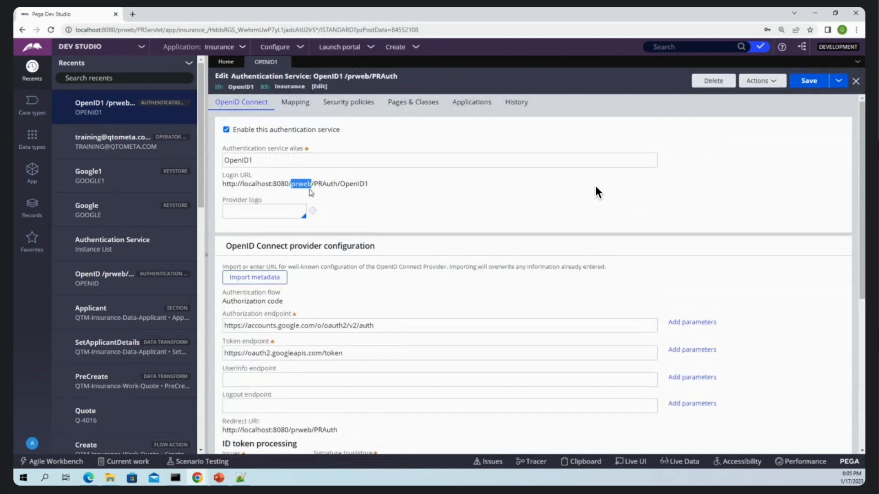
triple_click(310, 188)
key("ctrl+c")
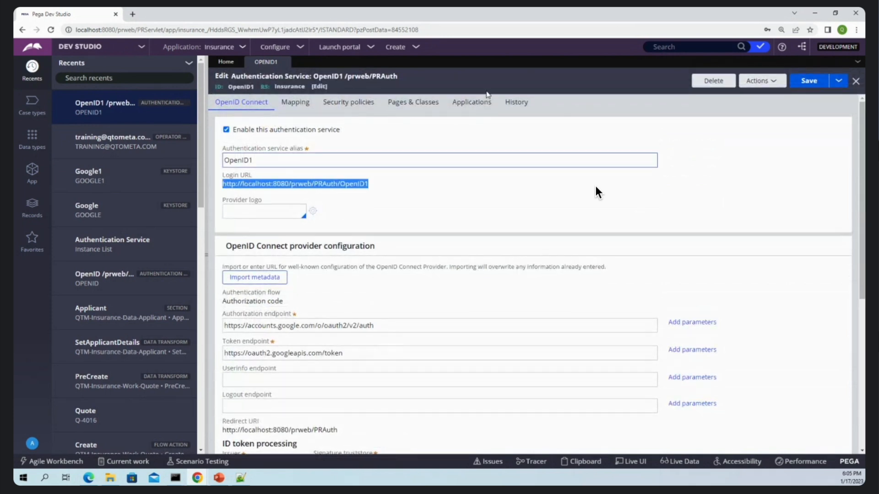
left_click(856, 30)
left_click(791, 67)
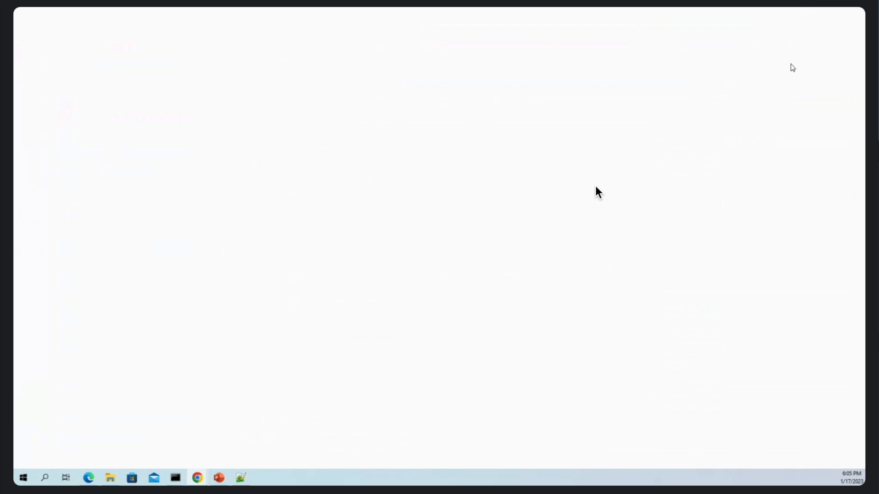
key("ctrl+v")
key("Return")
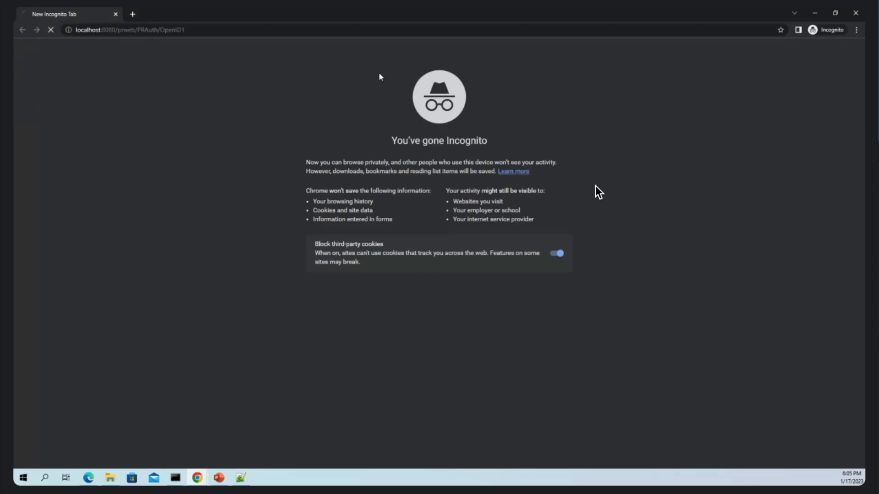
Step: Sign in with Google using the training account's e-mail and password
left_click(425, 229)
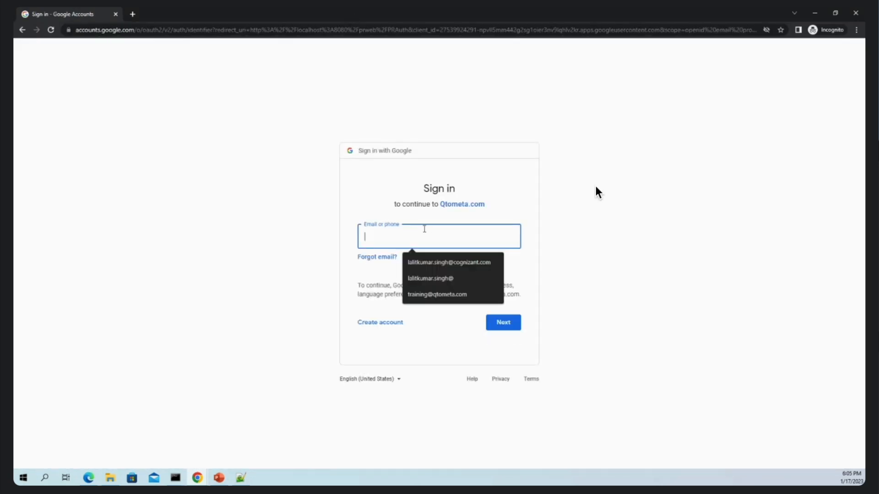
left_click(418, 295)
left_click(503, 324)
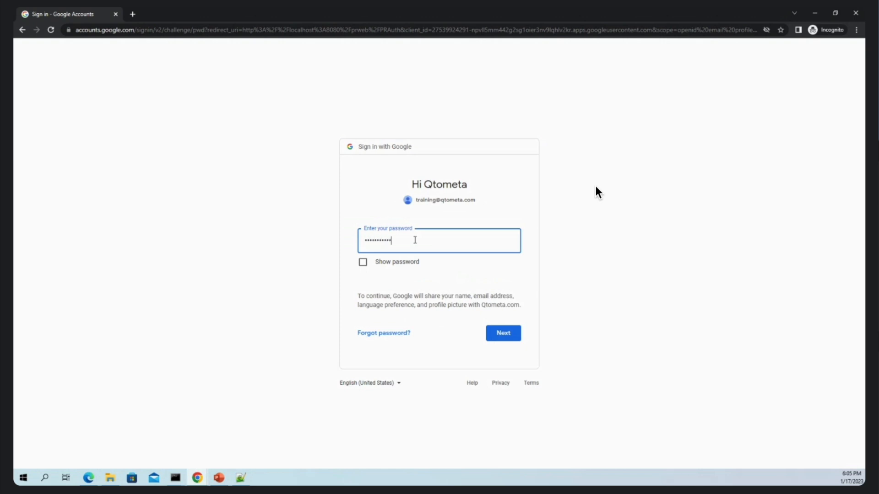
key("Return")
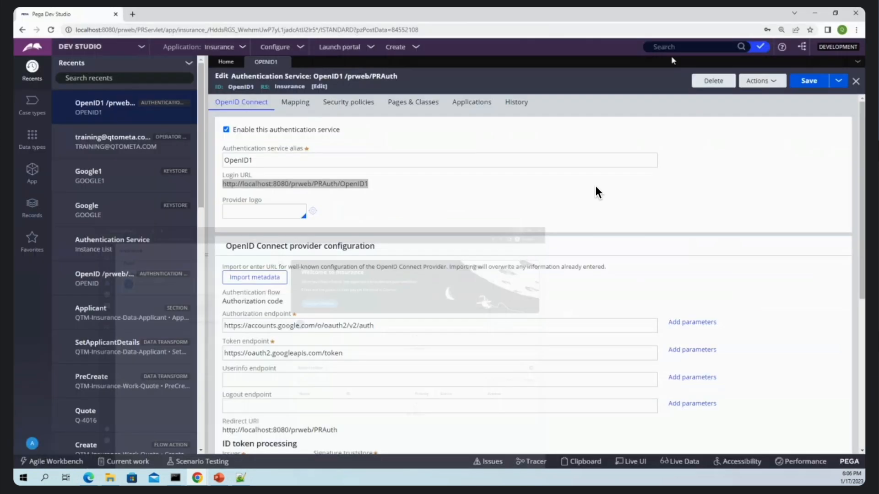
Step: Close the incognito window and open the system operations logs page in Dev Studio
left_click(856, 12)
left_click(282, 48)
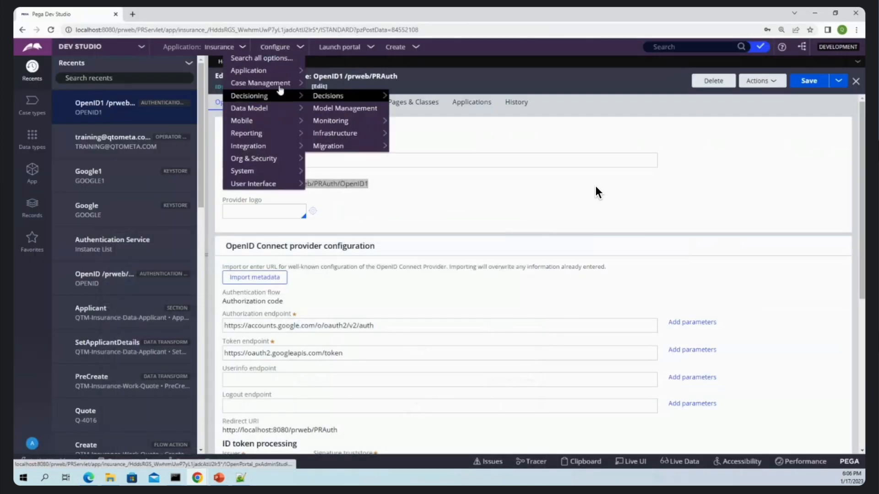
mouse_move(246, 173)
mouse_move(342, 252)
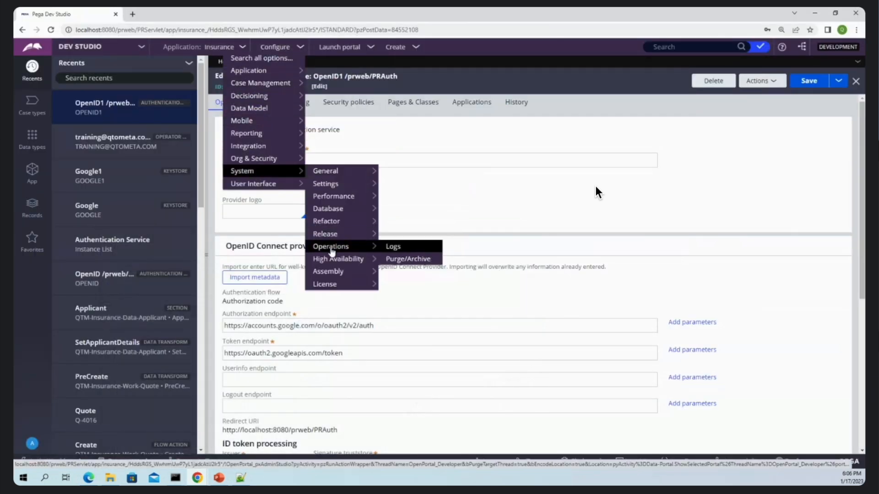
left_click(392, 246)
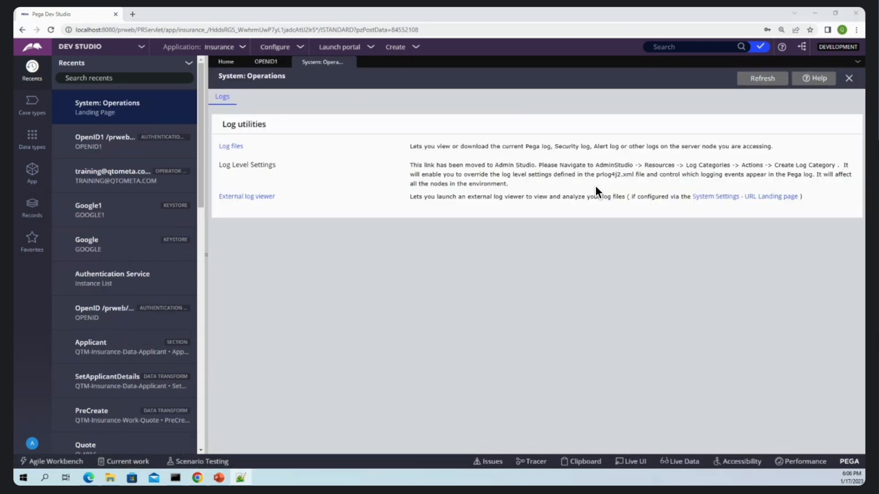
Step: Open the PEGA log file from the log files list and remove its user filter
left_click(230, 146)
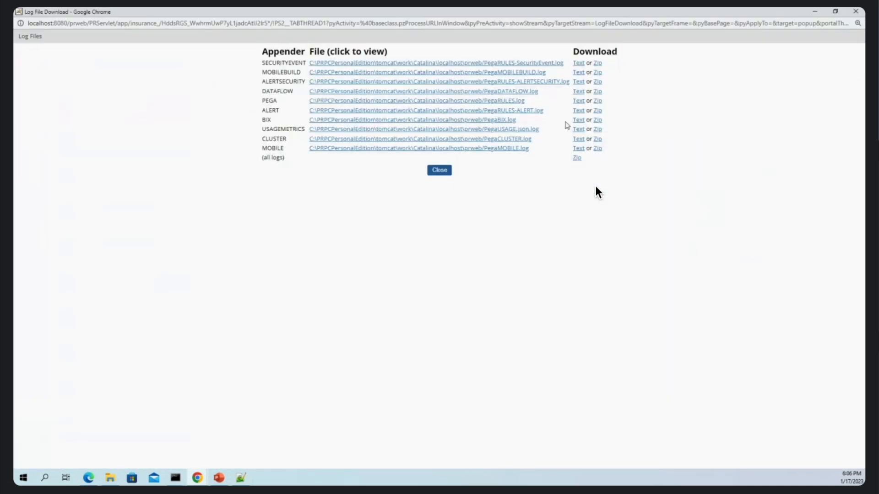
left_click(503, 101)
double_click(132, 130)
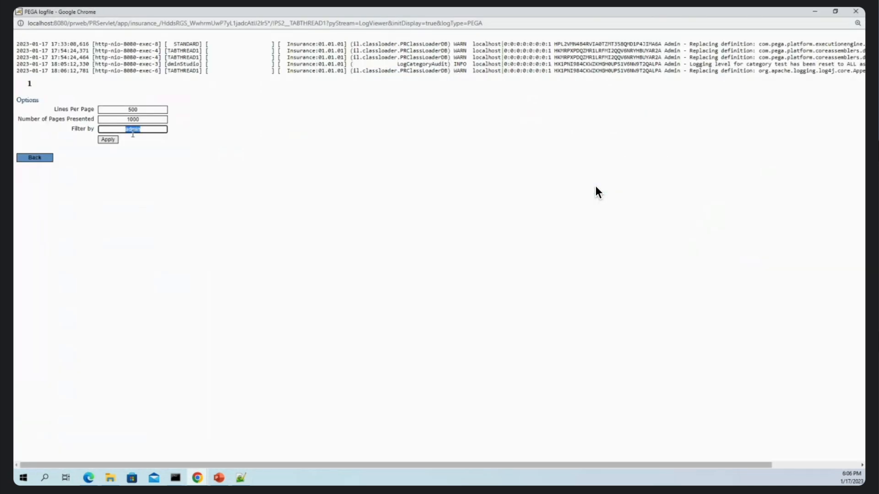
key("BackSpace")
left_click(108, 140)
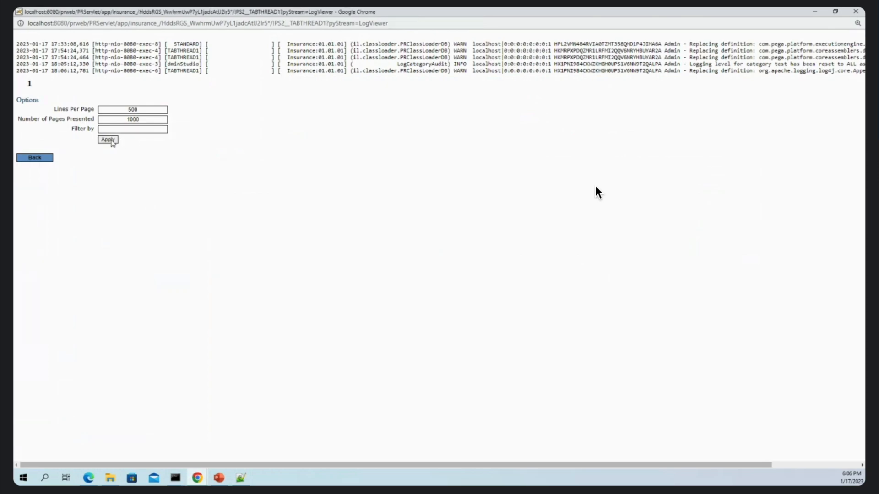
Step: Examine the OIDC debug entries in the PEGA log, from initiating the flow to validating the ID token
scroll(596, 186, "down", 16)
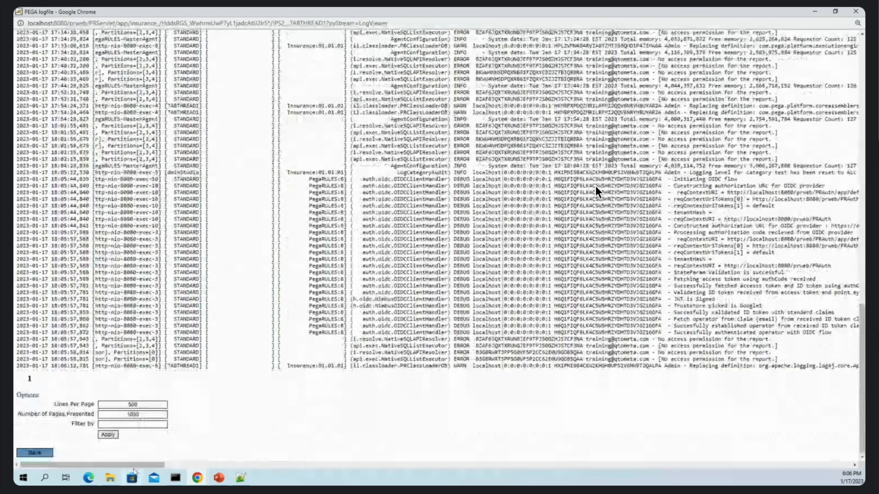
left_click_drag(148, 465, 219, 465)
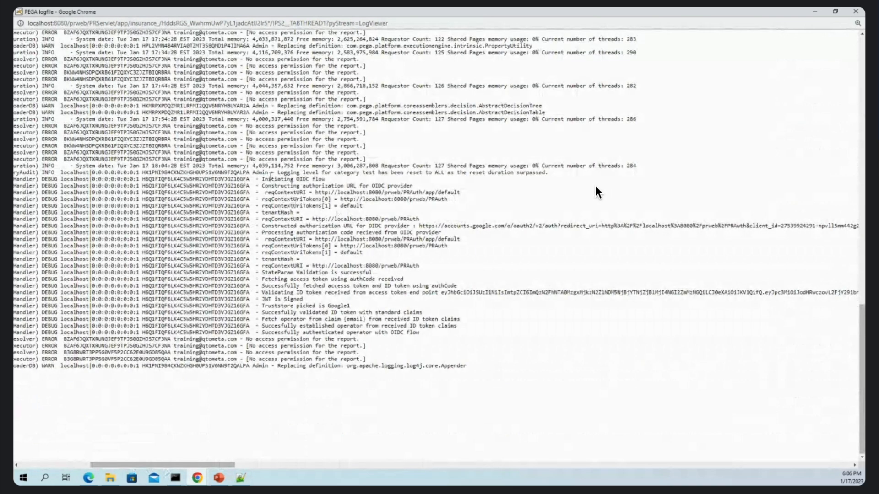
left_click_drag(329, 178, 273, 179)
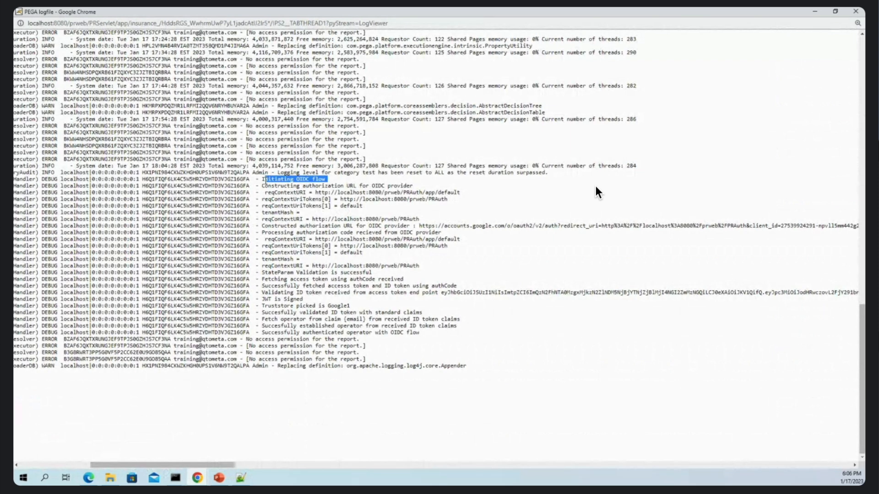
left_click(275, 188)
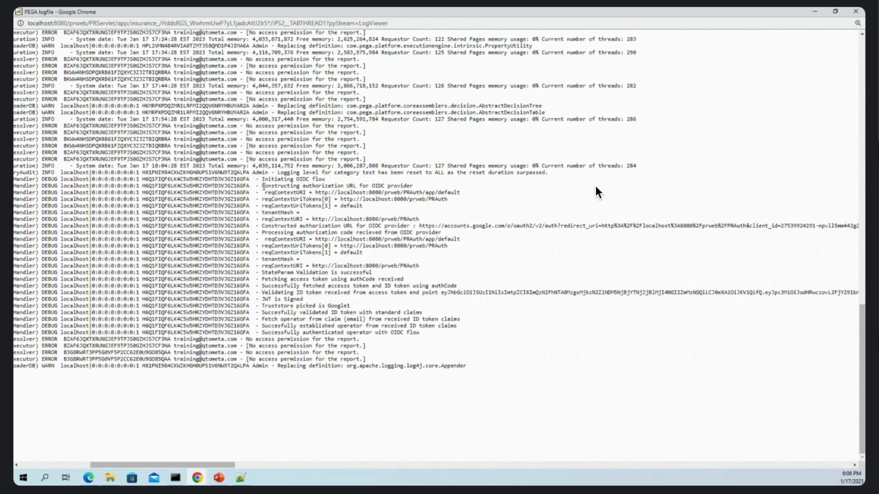
left_click_drag(263, 186, 412, 186)
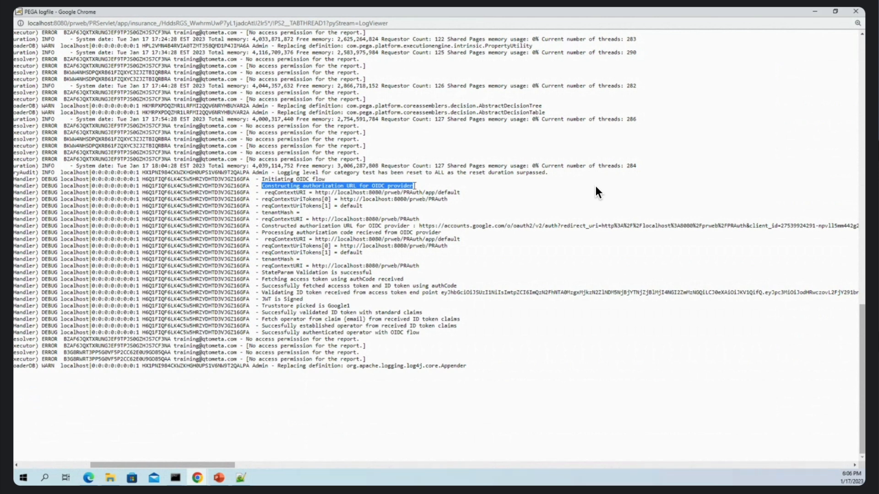
left_click(597, 192)
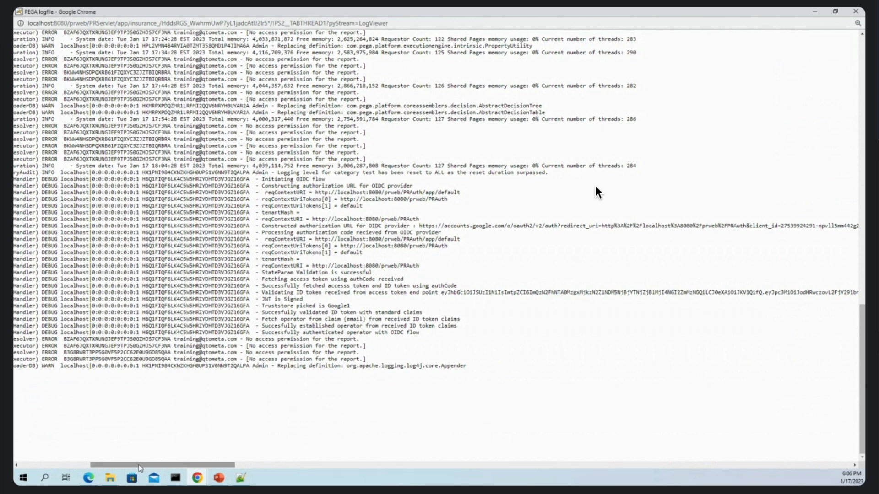
left_click_drag(140, 467, 173, 466)
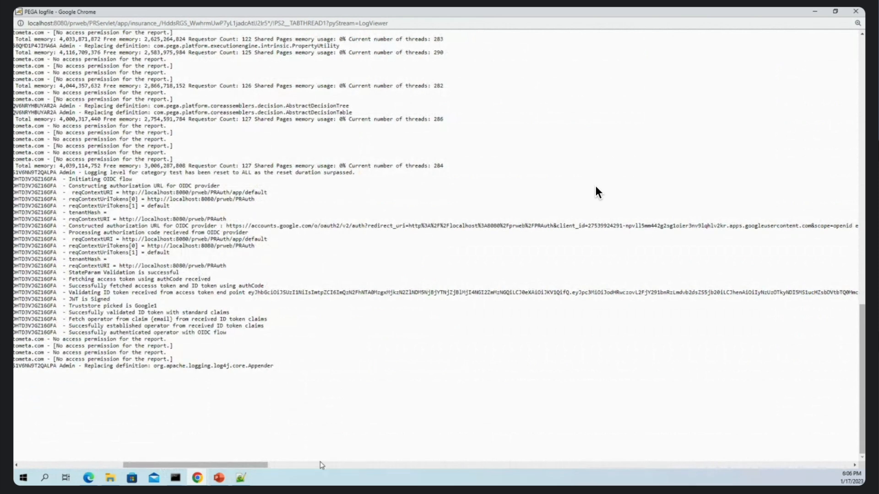
left_click_drag(192, 465, 164, 453)
double_click(263, 292)
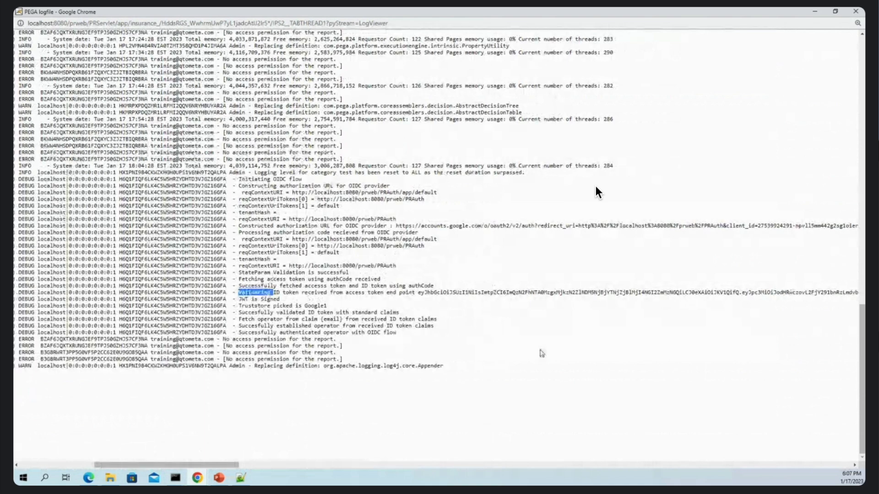
Step: Copy the OIDC log entries, from constructing the authorization URL to the end, into a new Notepad++ document
left_click_drag(470, 383, 21, 212)
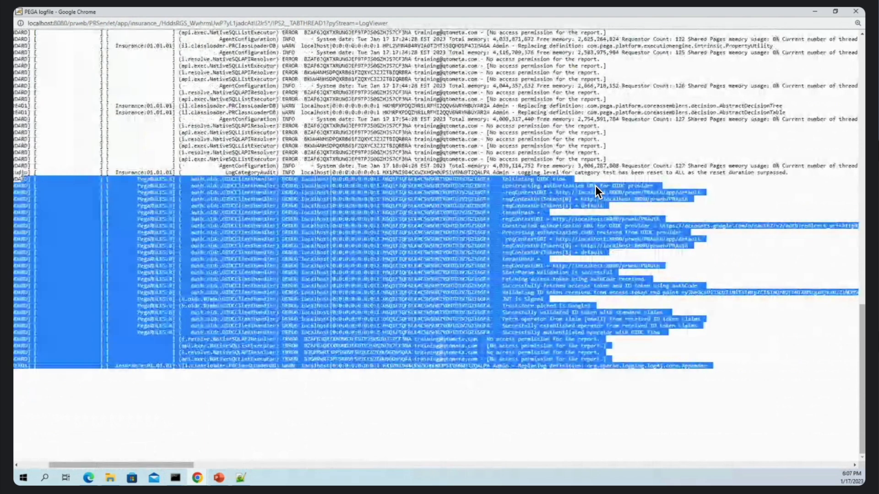
key("ctrl+a")
mouse_move(16, 184)
left_mouse_down()
mouse_move(18, 173)
mouse_move(19, 185)
left_mouse_up()
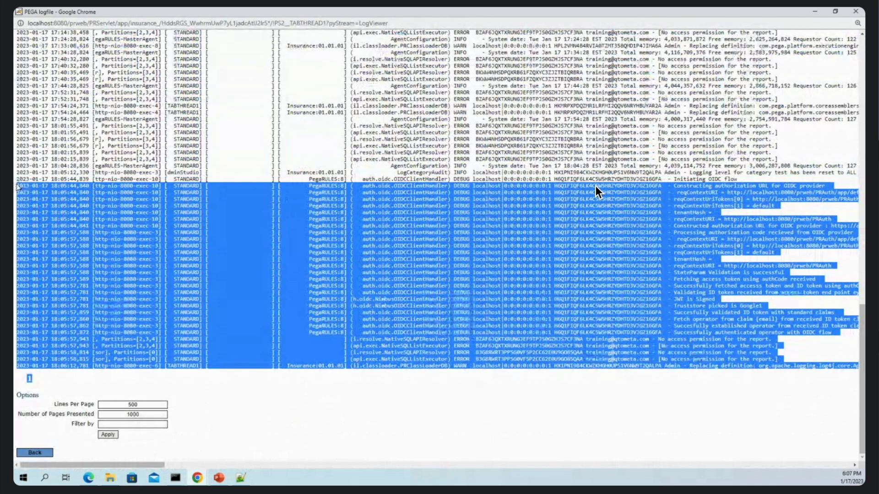
key("alt+Tab")
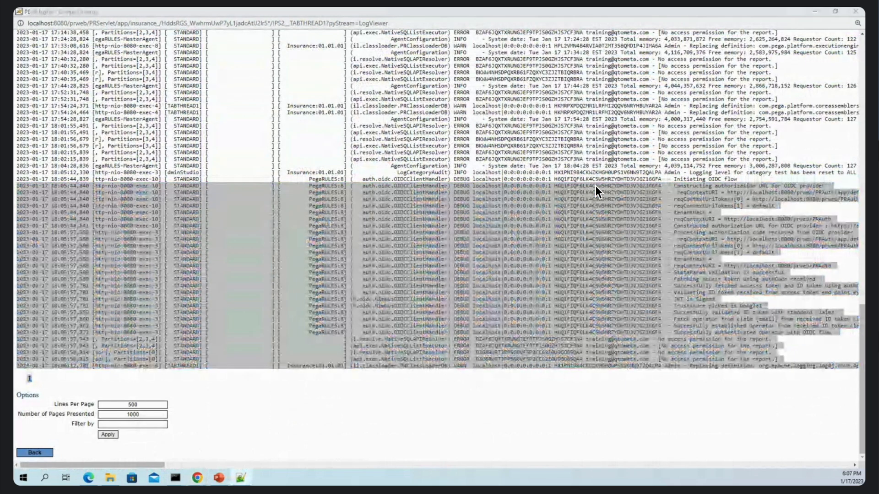
left_click_drag(863, 242, 497, 13)
left_click(656, 14)
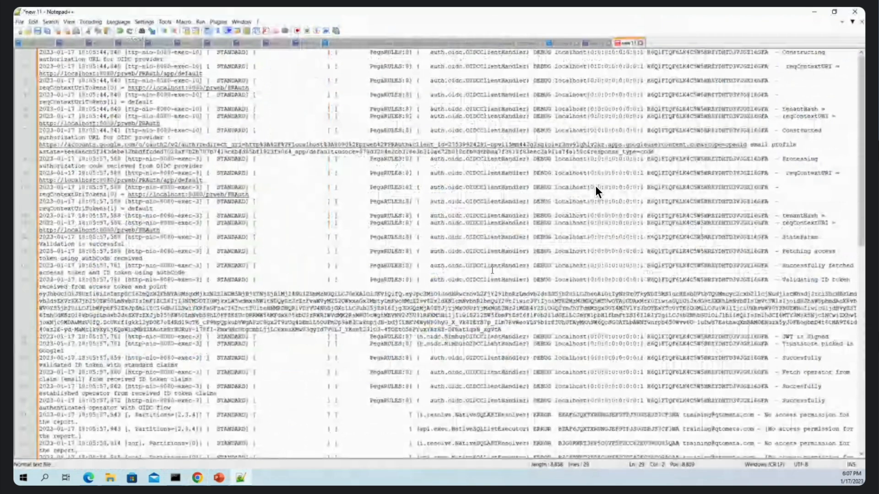
Step: Examine the constructed authorization URL, its email and profile scopes, and the ID token validation entry in the pasted log
scroll(591, 339, "down", 7)
scroll(584, 358, "up", 6)
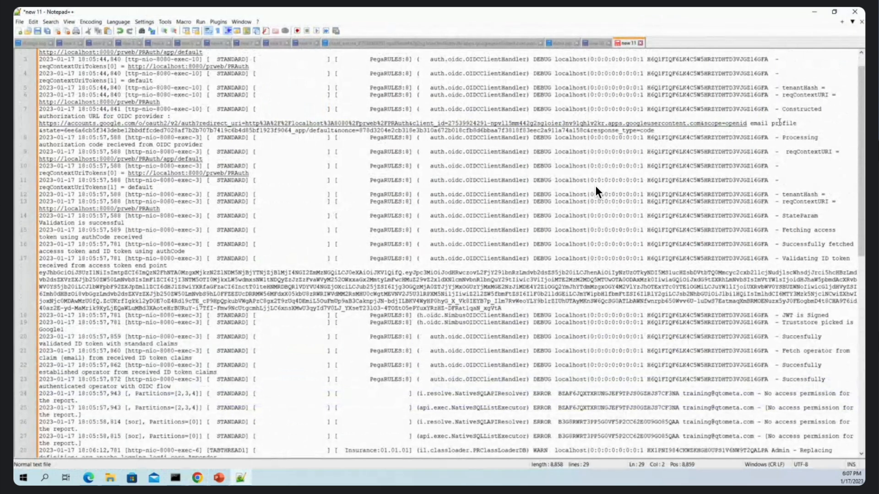
left_click_drag(797, 123, 749, 124)
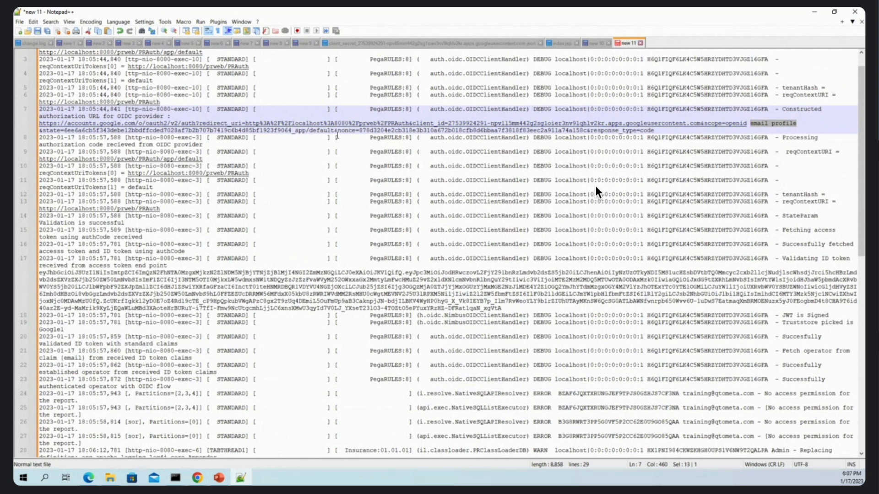
left_click_drag(175, 117, 33, 113)
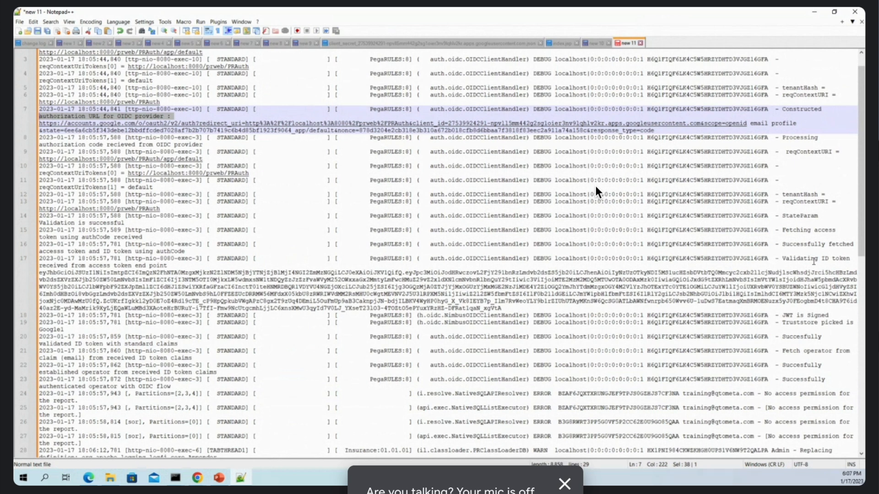
left_click_drag(169, 266, 36, 259)
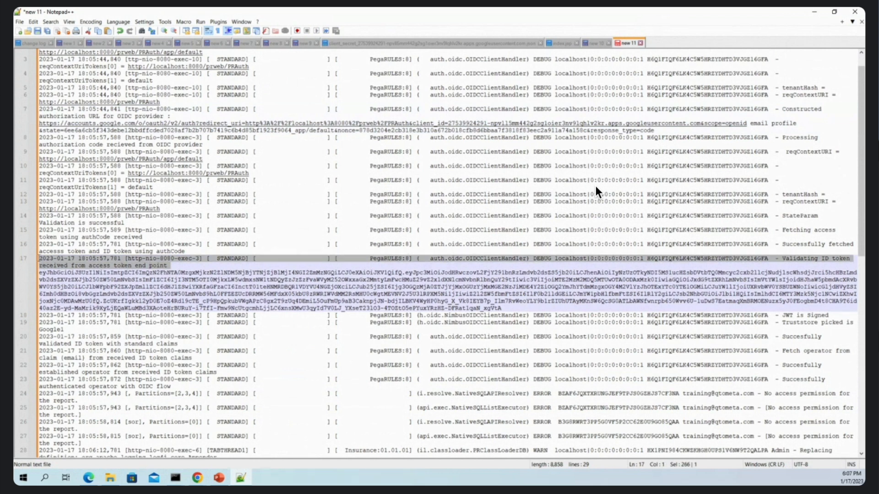
Step: Copy the encoded ID token from the ID token validation entry and return to the Dev Studio browser window
left_click_drag(510, 309, 37, 276)
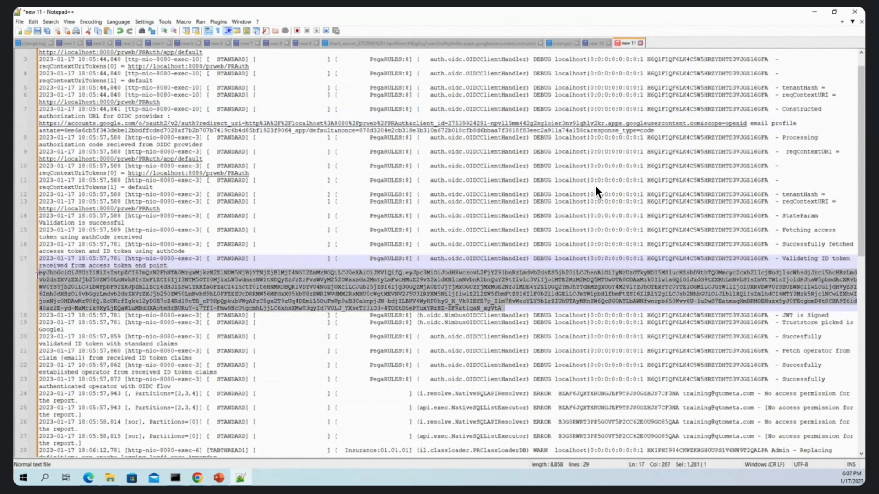
right_click(70, 281)
left_click(89, 297)
left_click(815, 11)
left_click(856, 11)
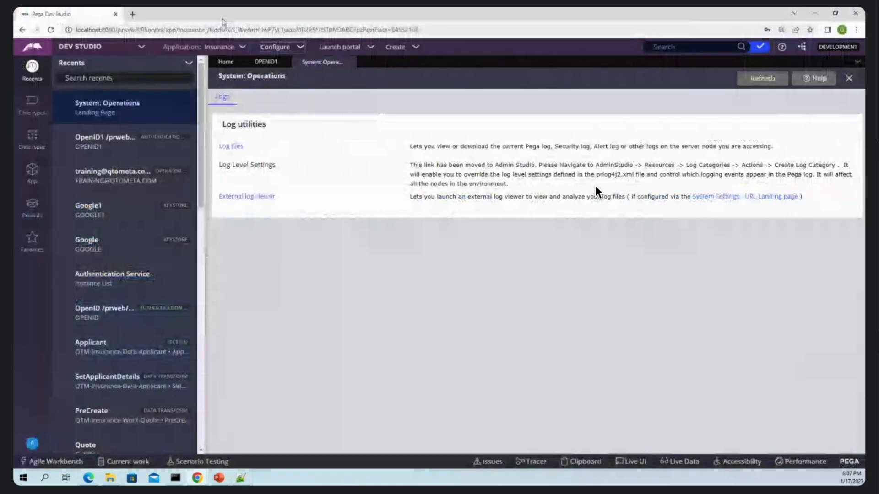
Step: Open jwt.io in a new browser tab
left_click(133, 14)
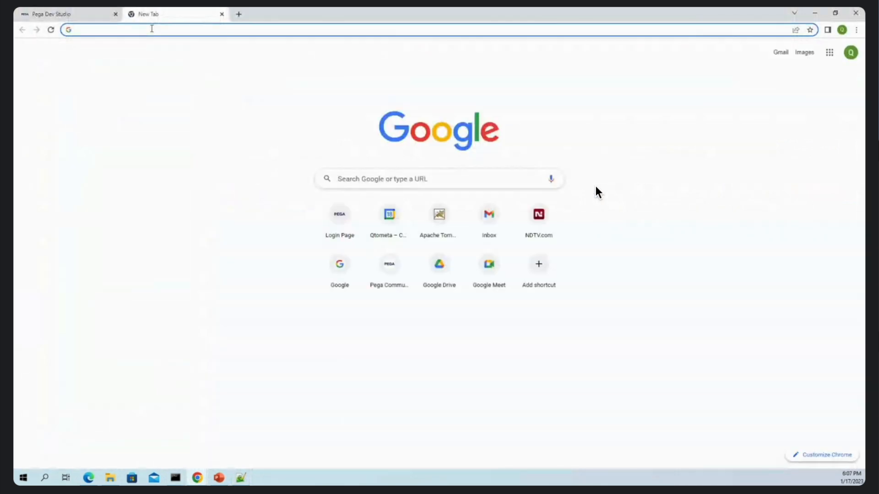
type("jswt")
key("BackSpace")
key("BackSpace")
key("BackSpace")
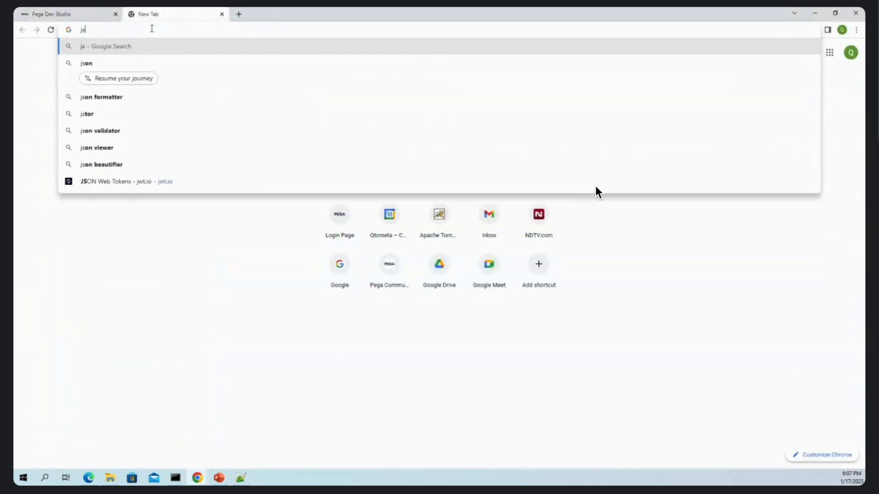
type("wt.io")
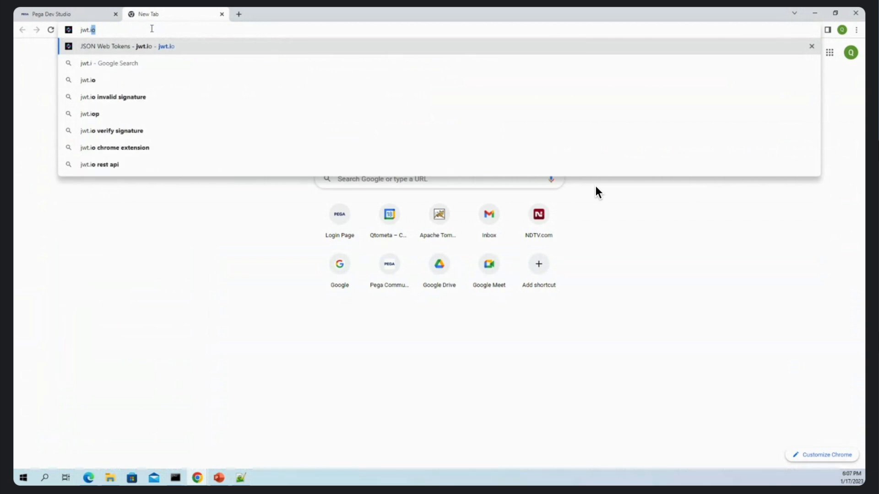
key("Return")
Step: Replace the sample token in the debugger's Encoded field with the copied ID token
scroll(415, 307, "down", 5)
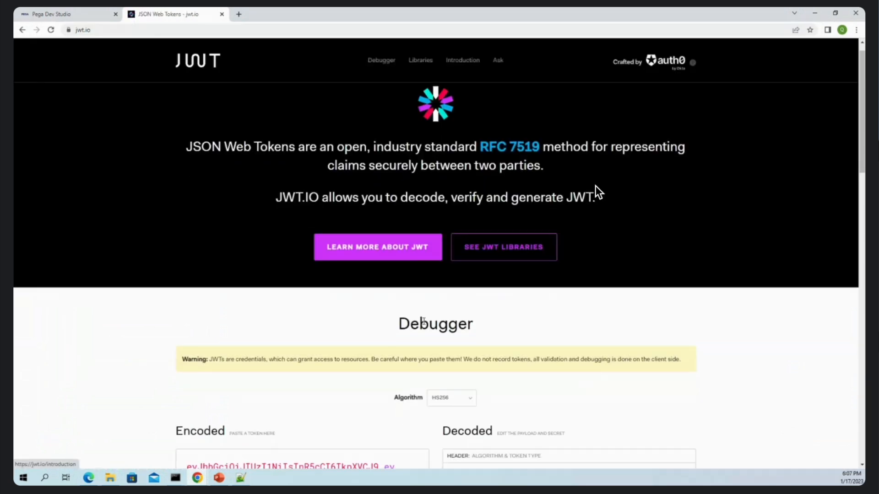
left_click_drag(381, 303, 161, 265)
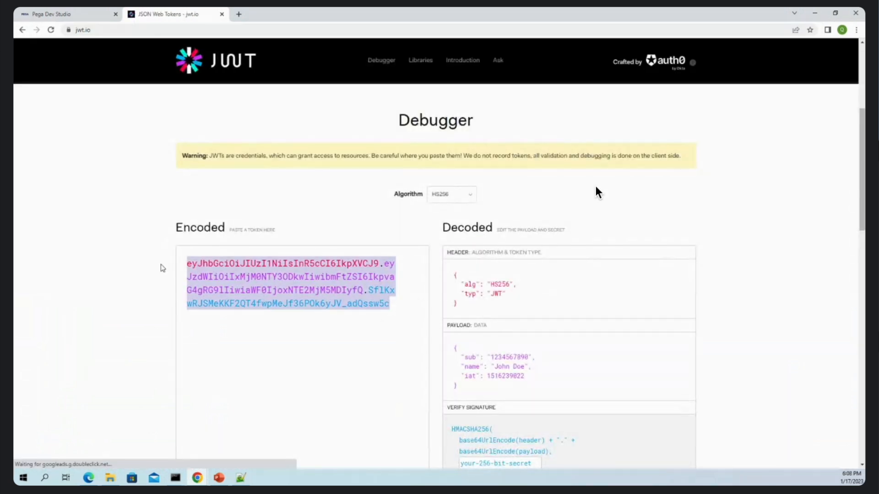
key("BackSpace")
key("ctrl+v")
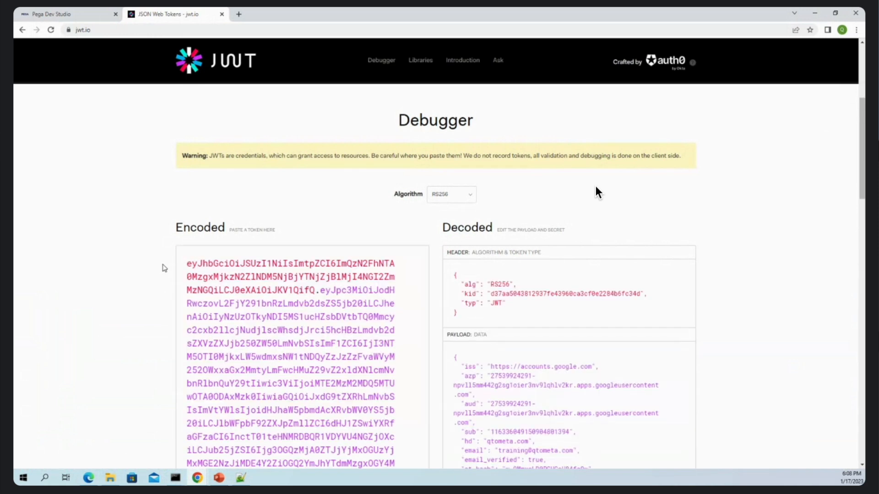
Step: Examine the decoded payload of the ID token, especially the name, email and email_verified claims
left_click(535, 403)
scroll(566, 407, "down", 4)
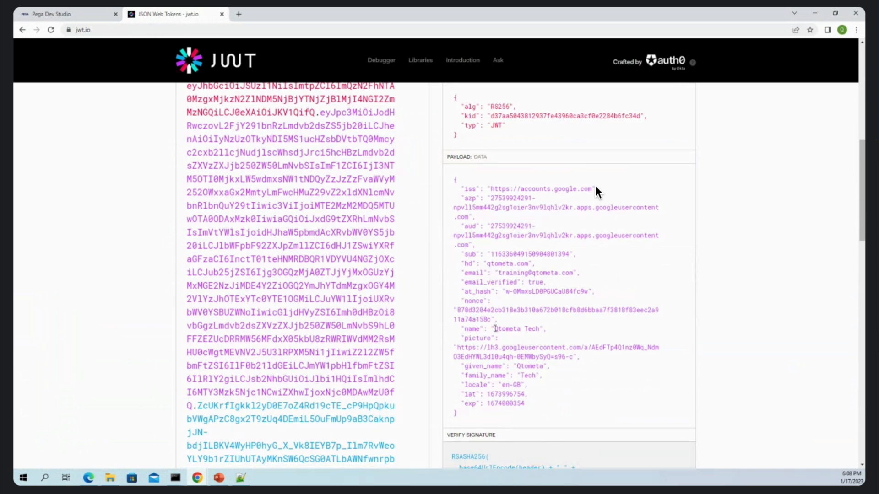
left_click_drag(495, 329, 543, 328)
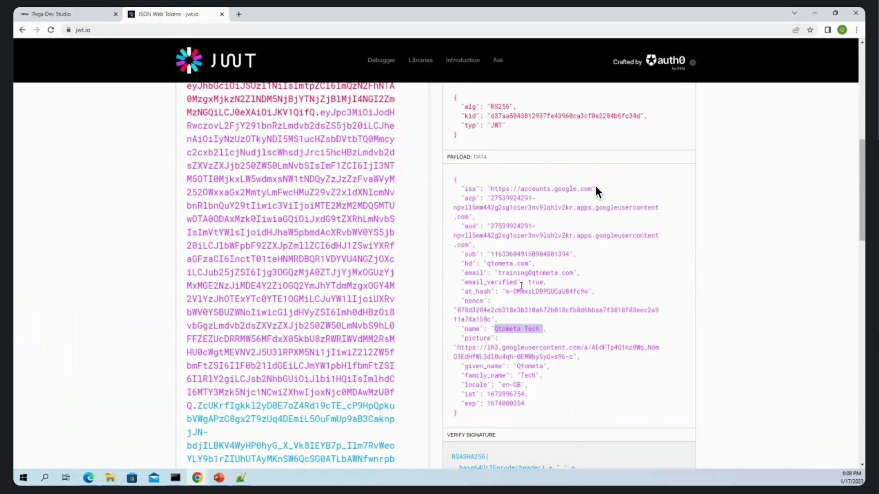
left_click_drag(498, 273, 573, 274)
left_click(564, 293)
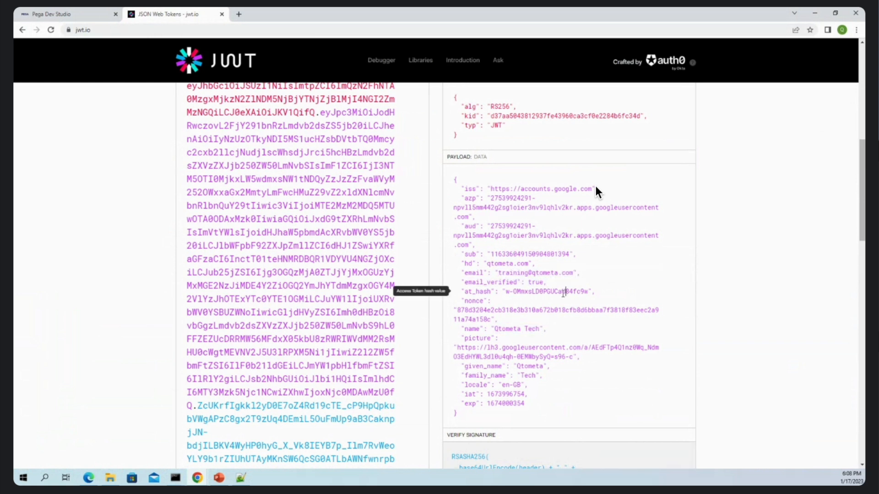
double_click(529, 280)
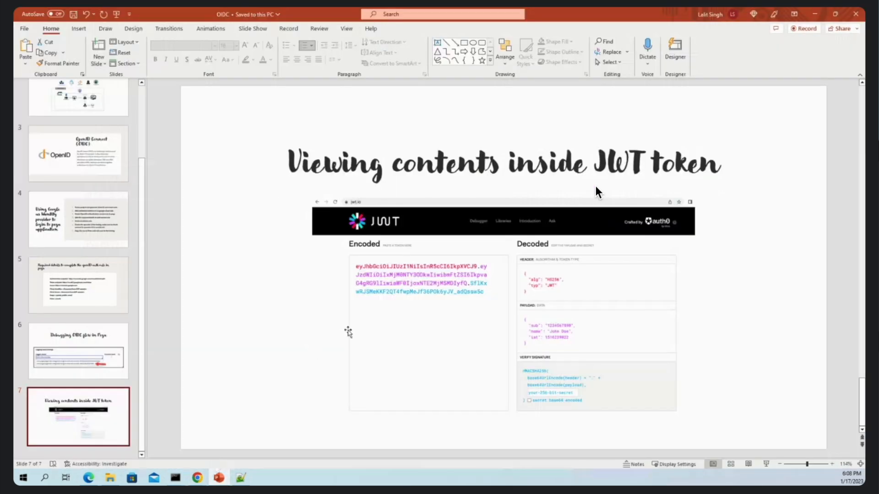
Step: Review the OIDC debugging and JWT token slides in PowerPoint, and return to the OPENID1 authentication service in Dev Studio
left_click(64, 336)
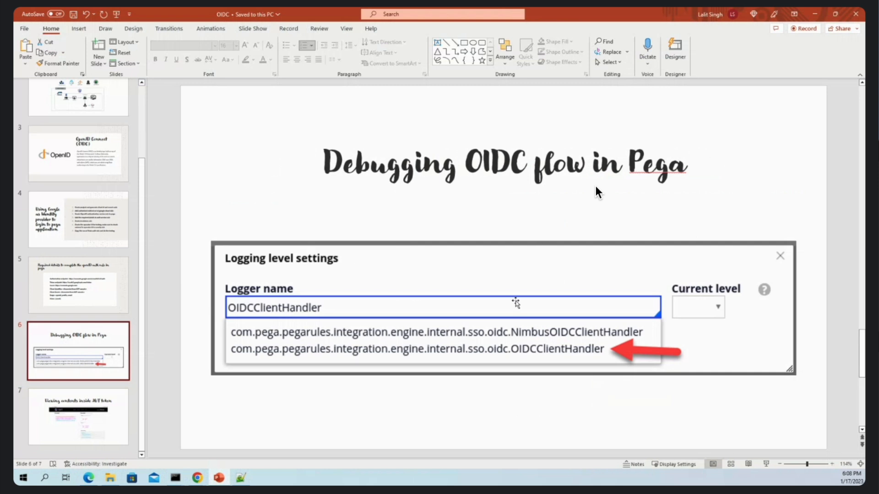
left_click(80, 421)
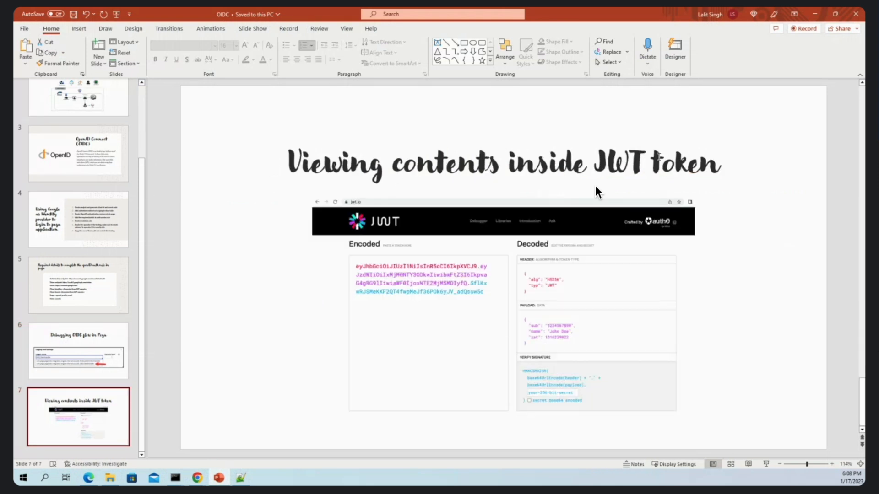
left_click(814, 15)
left_click(266, 62)
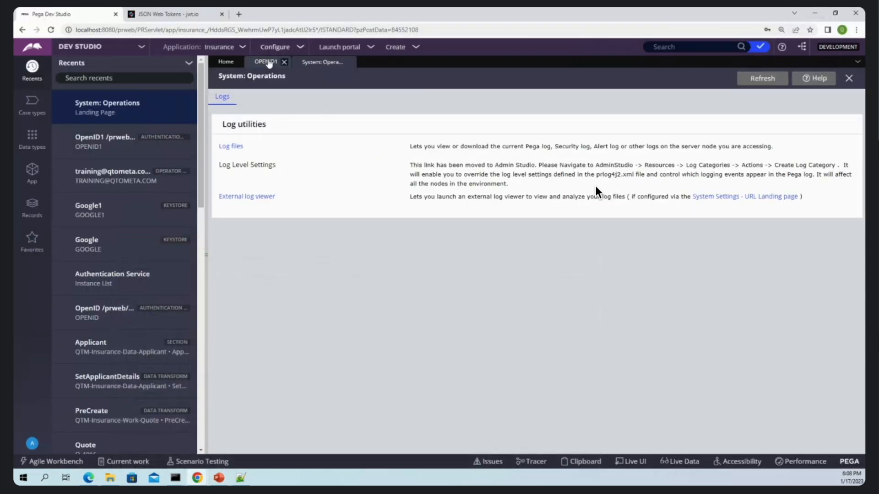